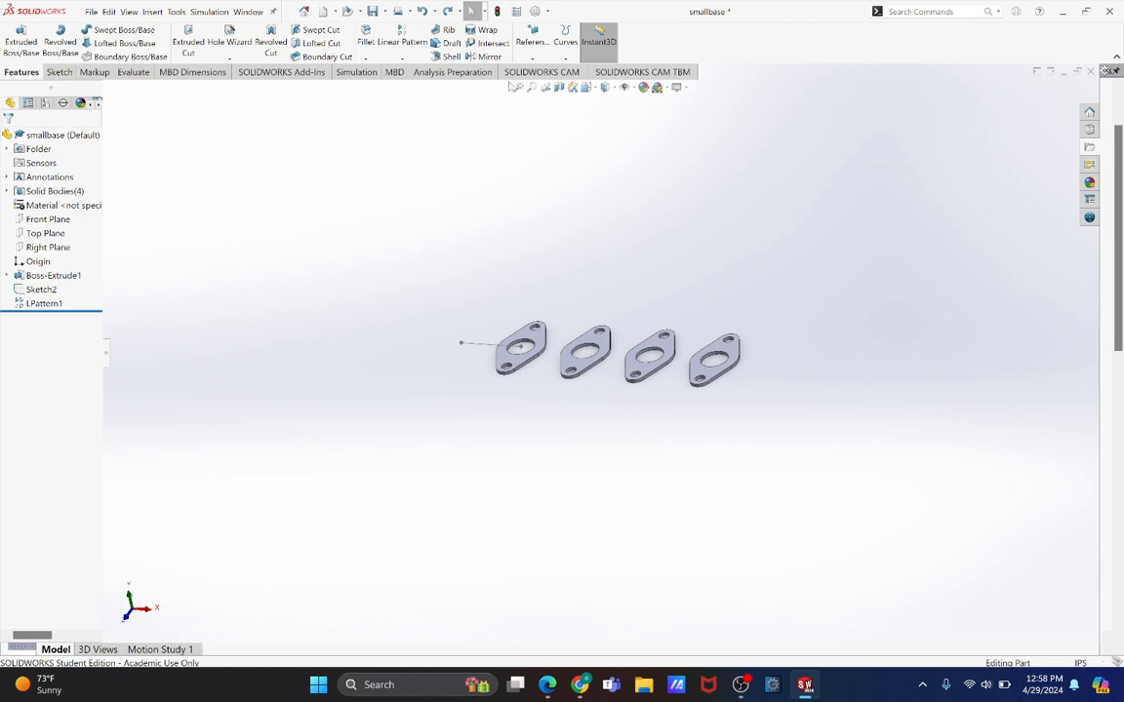
Step: Create a reference plane offset 25 in from the Front Plane, with the offset direction flipped to the opposite side
left_click(532, 44)
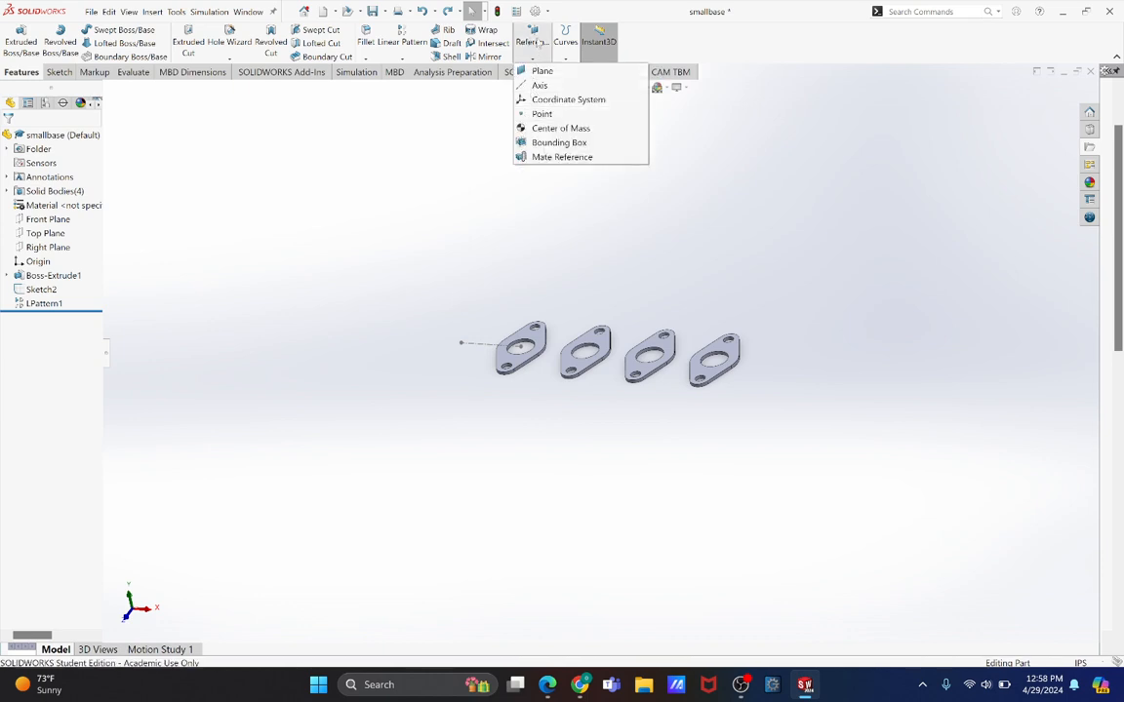
left_click(537, 71)
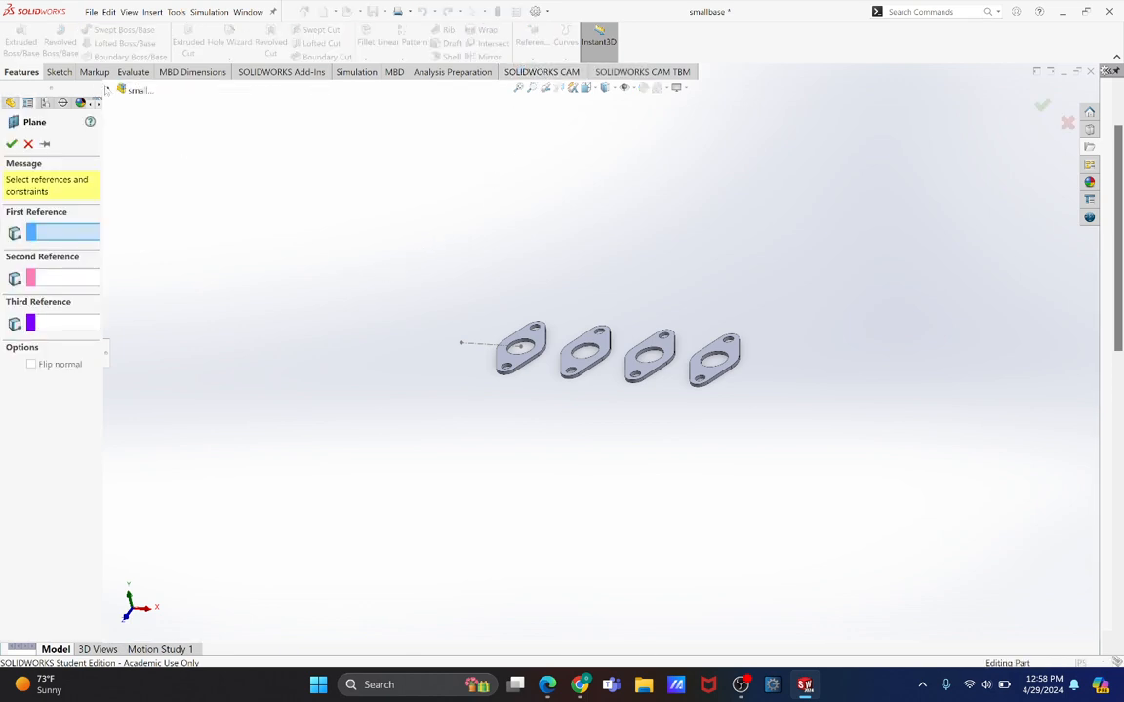
left_click(110, 90)
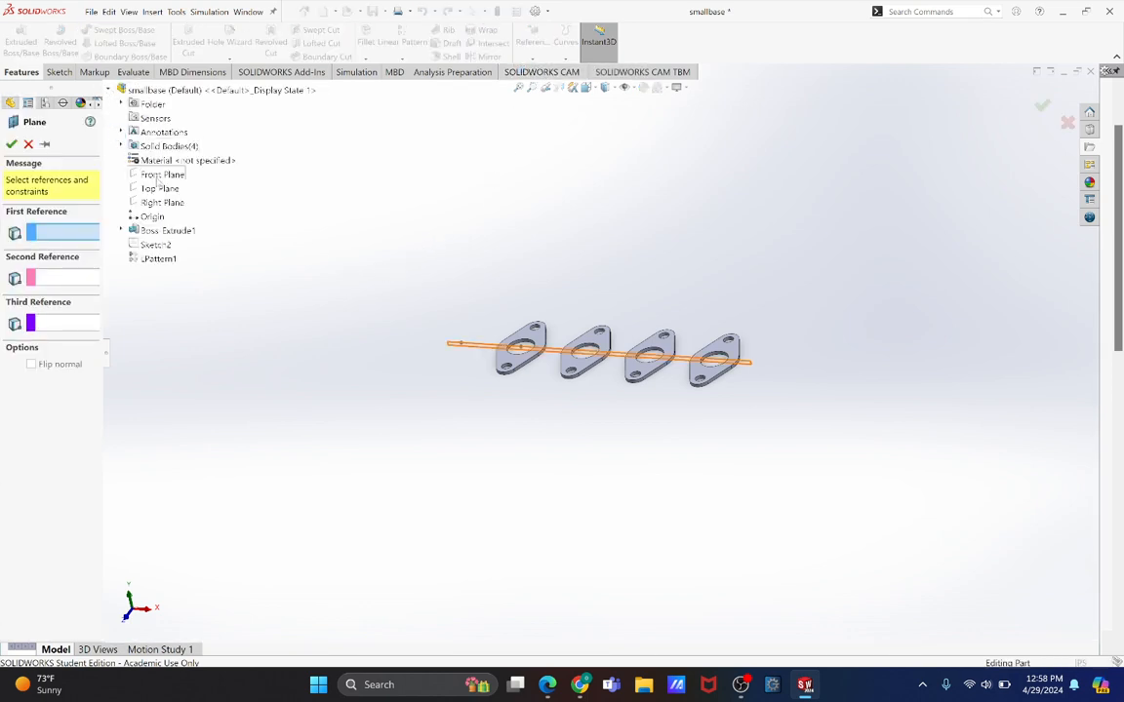
left_click(156, 175)
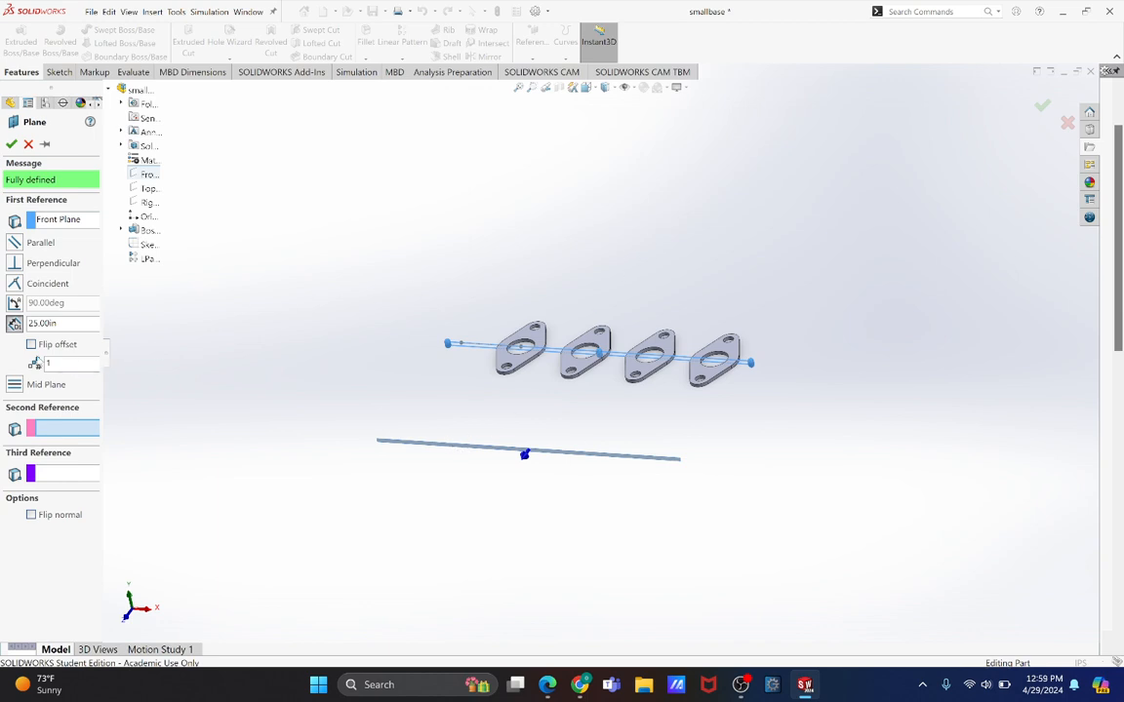
left_click(56, 345)
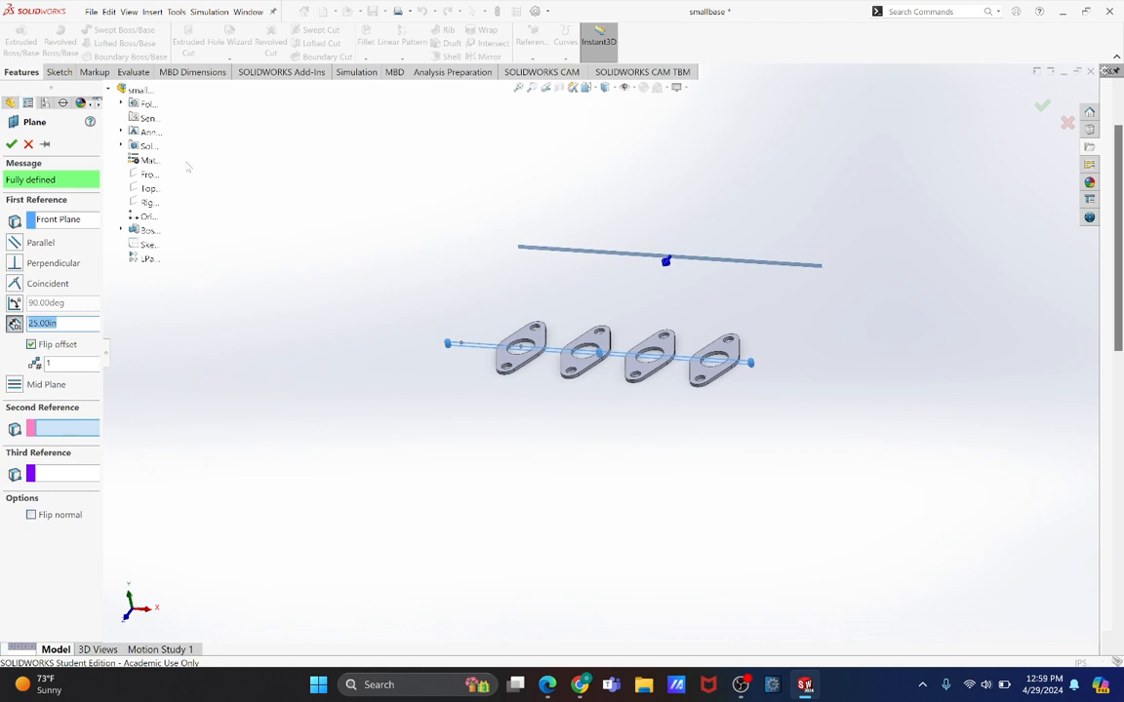
left_click(11, 144)
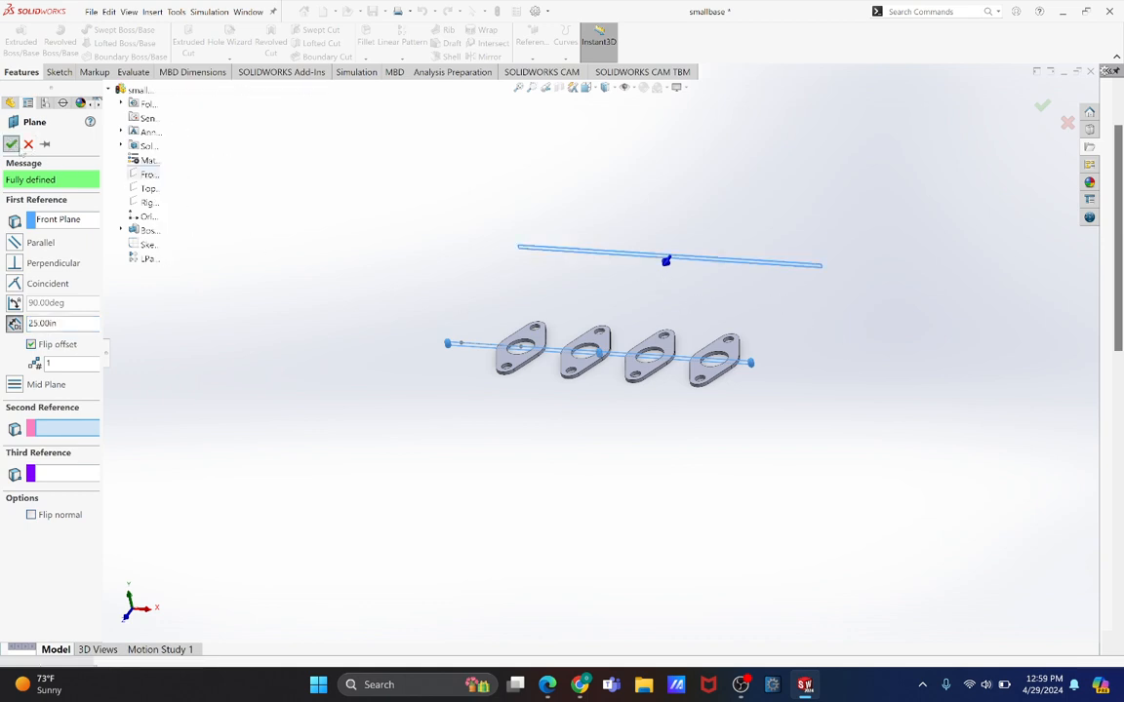
Step: Start a new sketch on the offset plane behind the flange plates
middle_click_drag(507, 377, 549, 319)
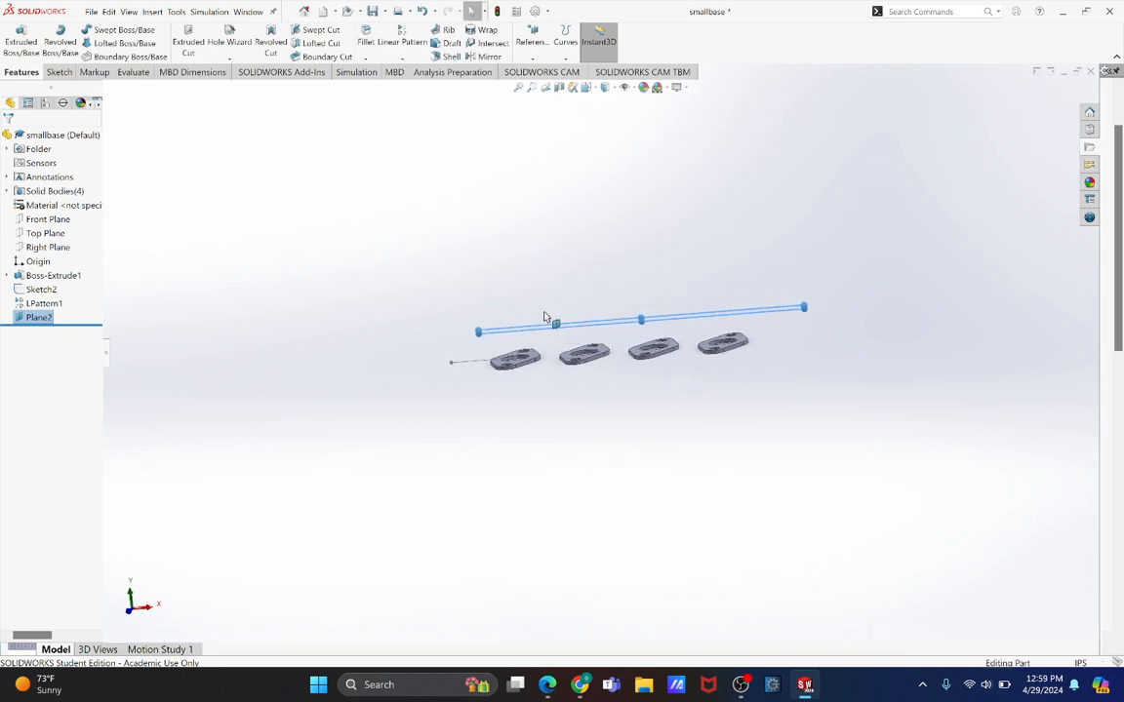
key("ctrl+1")
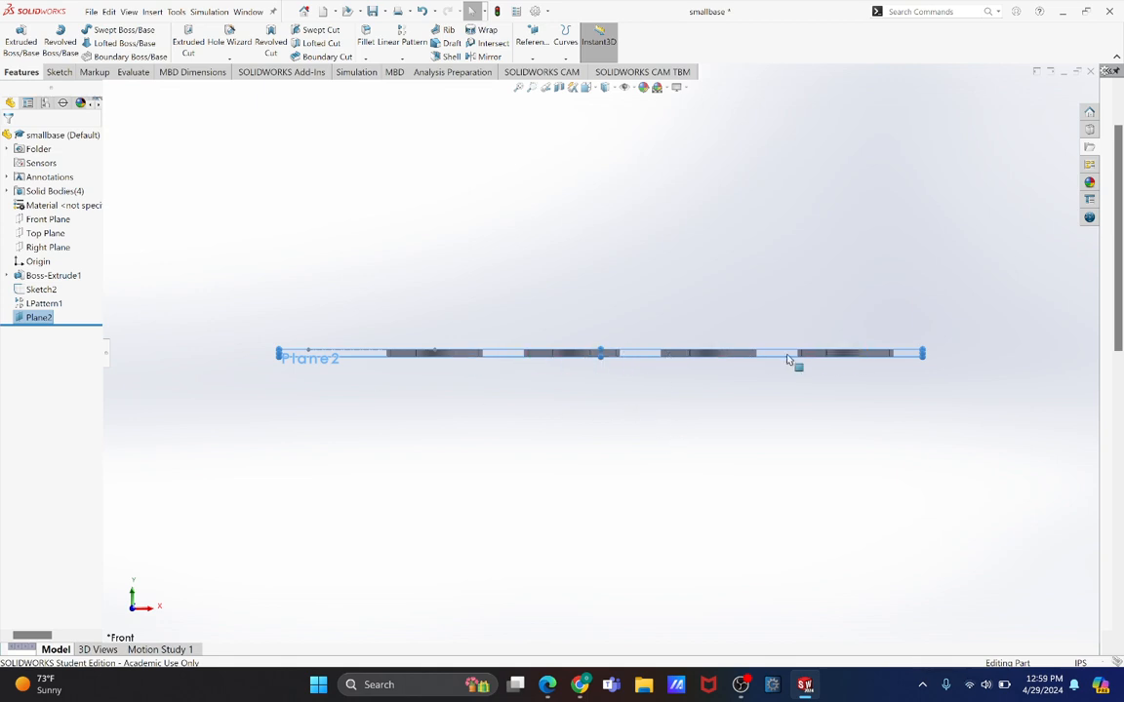
scroll(639, 357, "down", 4)
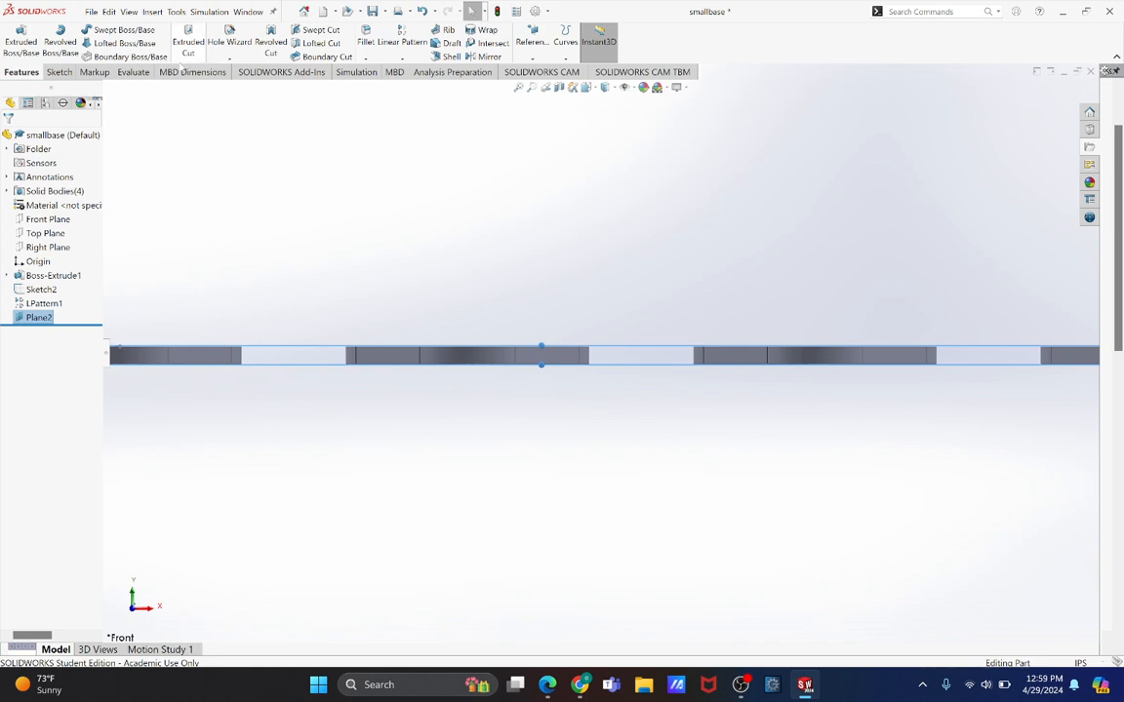
left_click(59, 72)
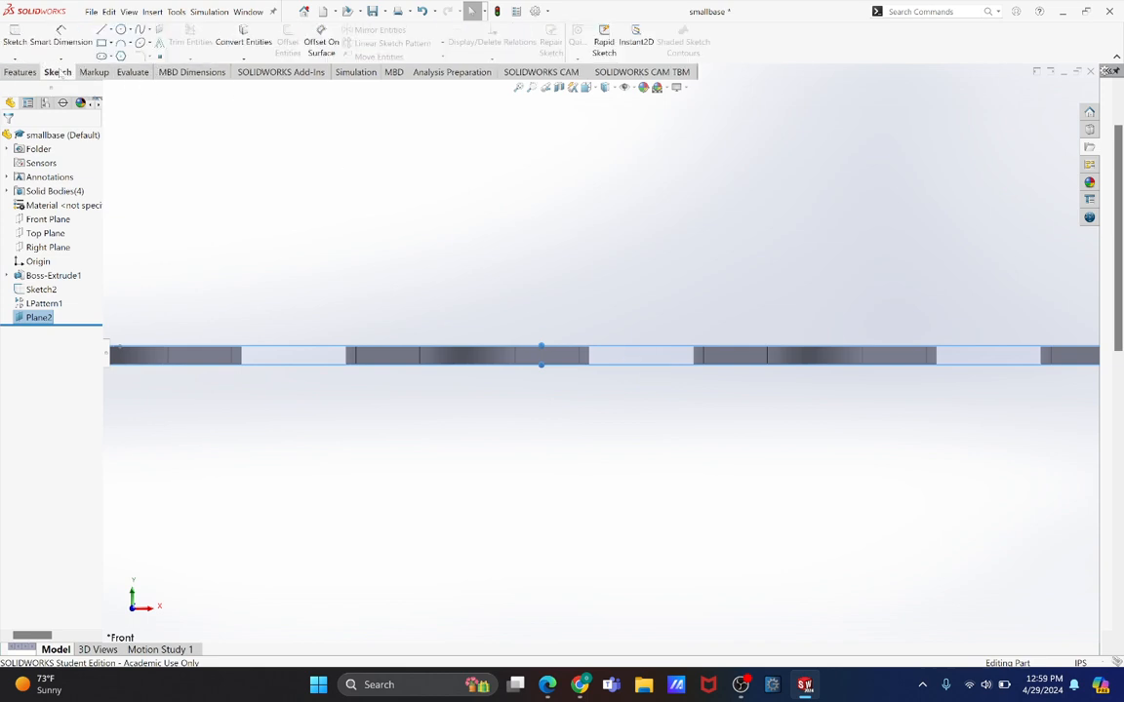
left_click(15, 35)
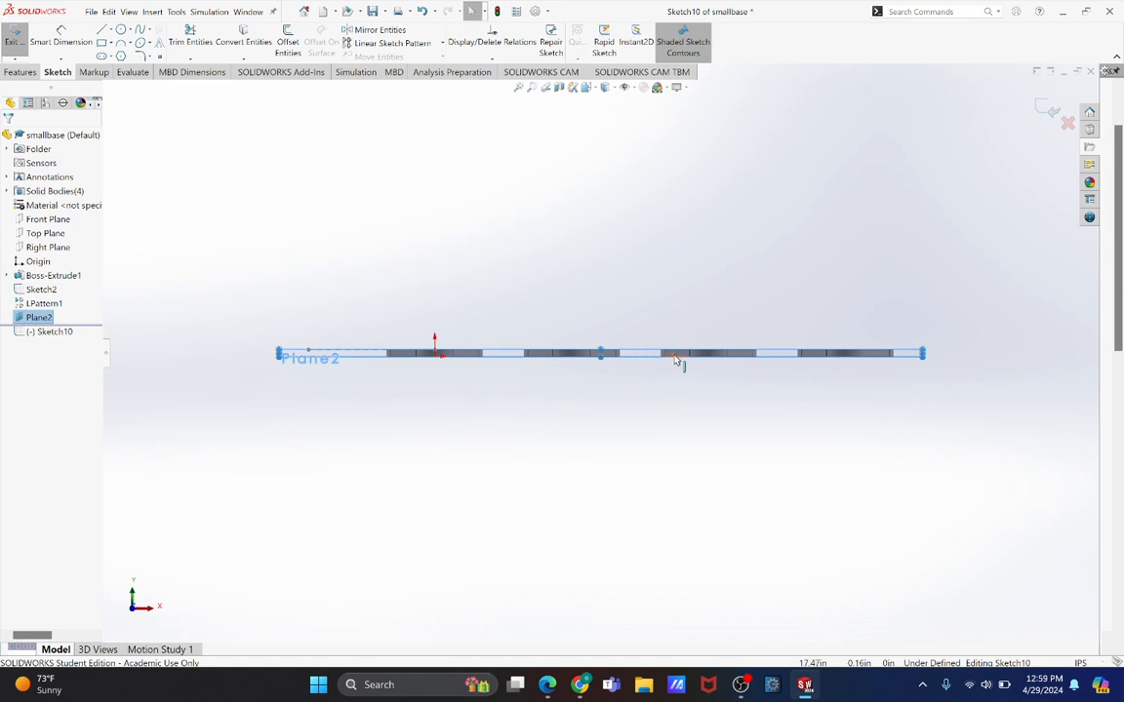
left_click(676, 355)
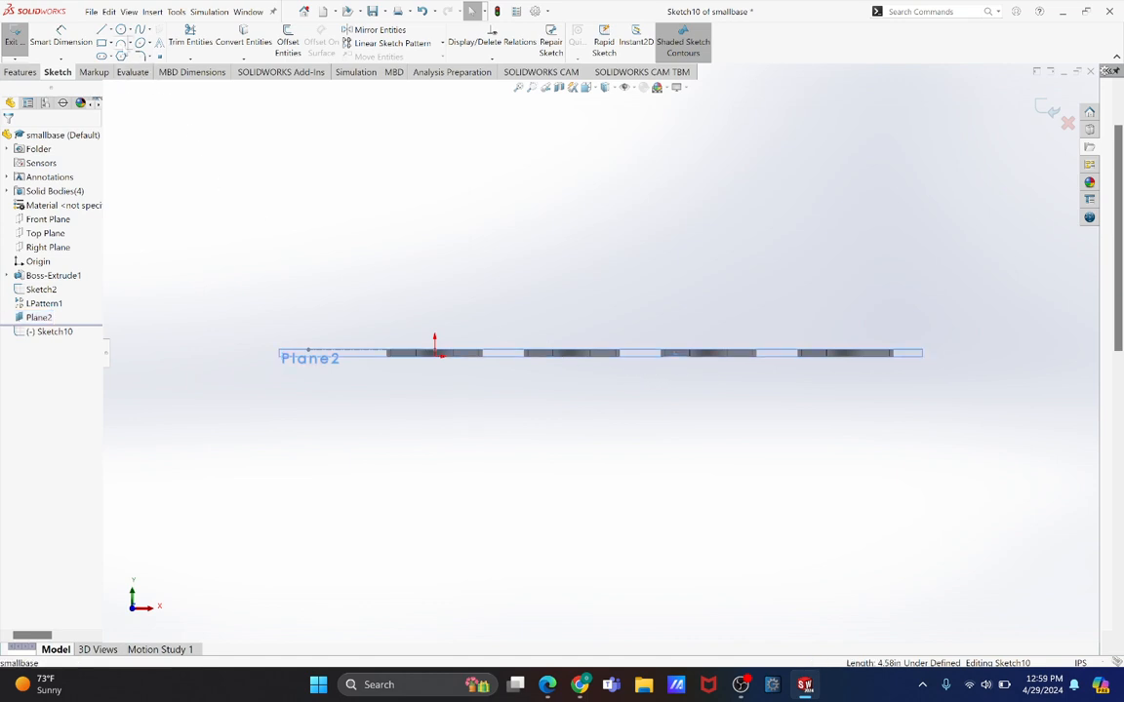
Step: Draw a 3 in horizontal centerline across the gap between the two middle plates, joining their top corners
left_click(109, 29)
left_click(136, 56)
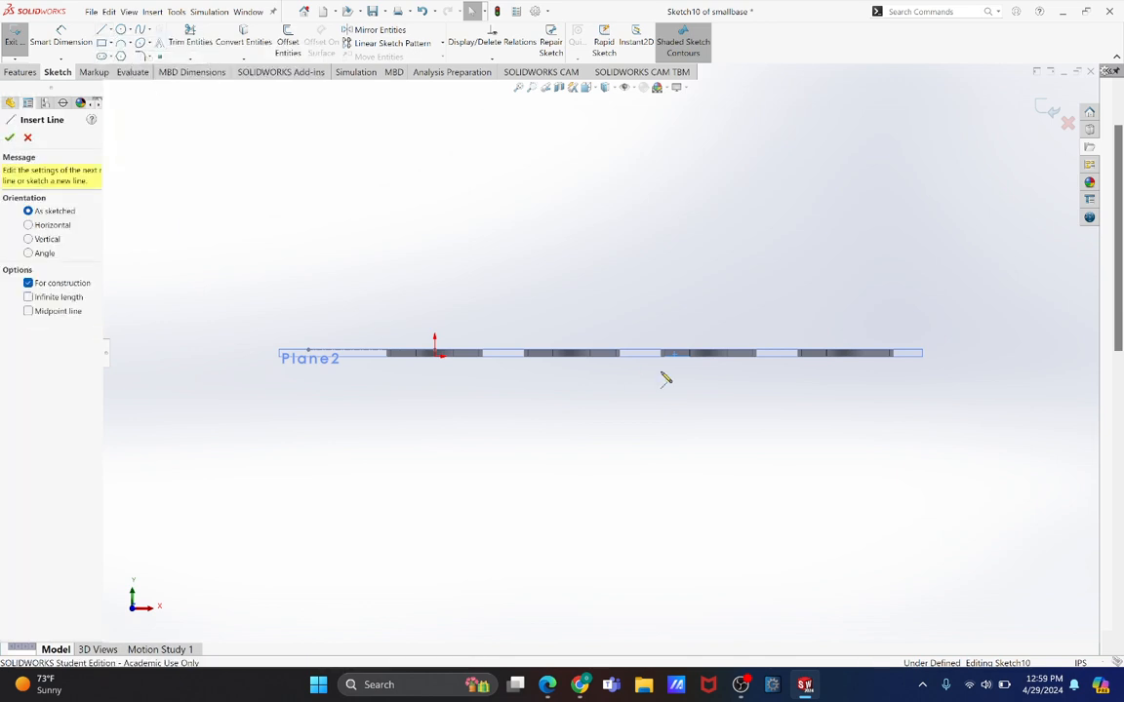
scroll(624, 365, "down", 10)
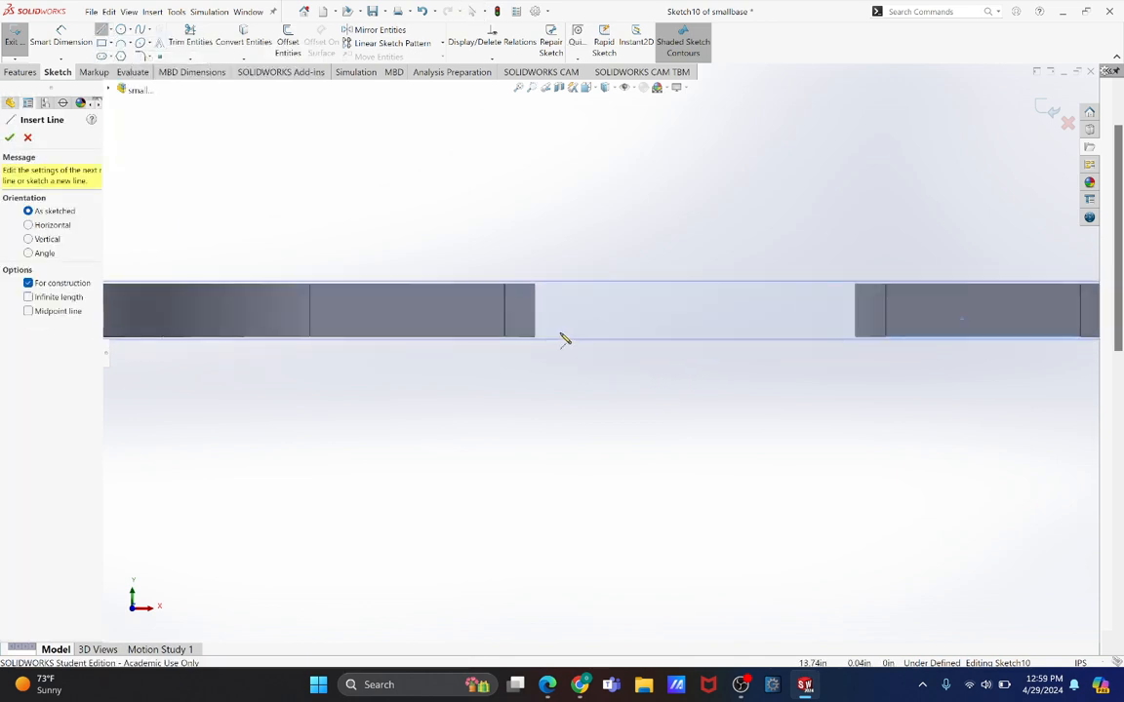
left_click(536, 286)
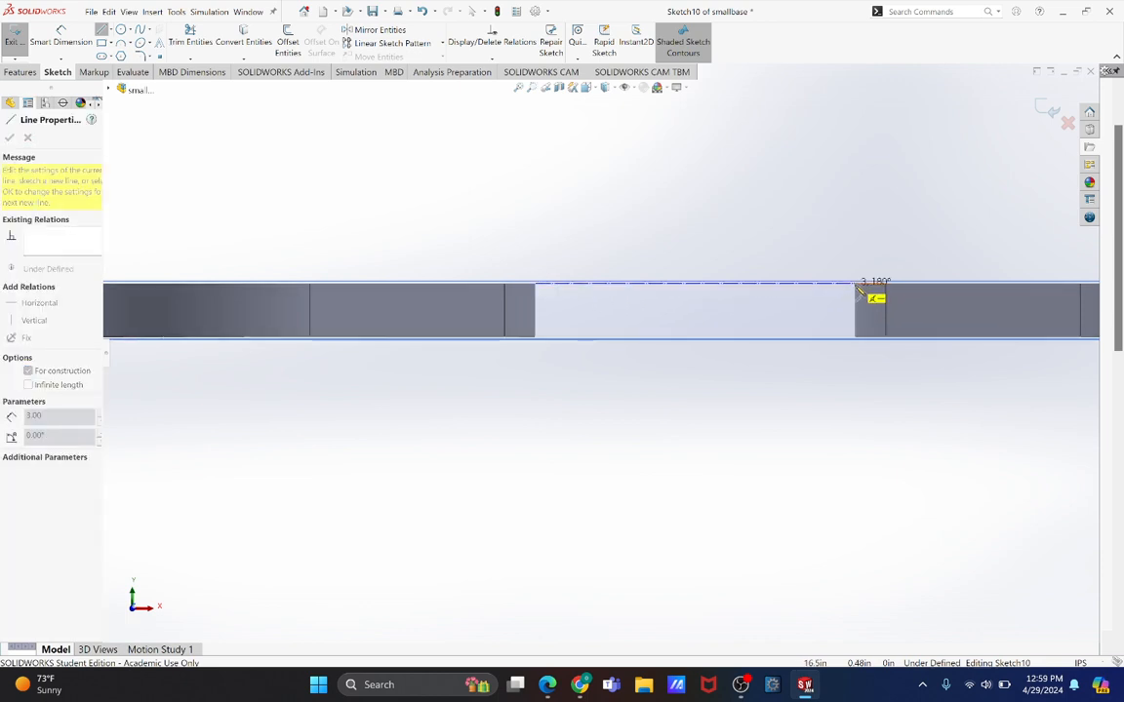
scroll(857, 290, "down", 3)
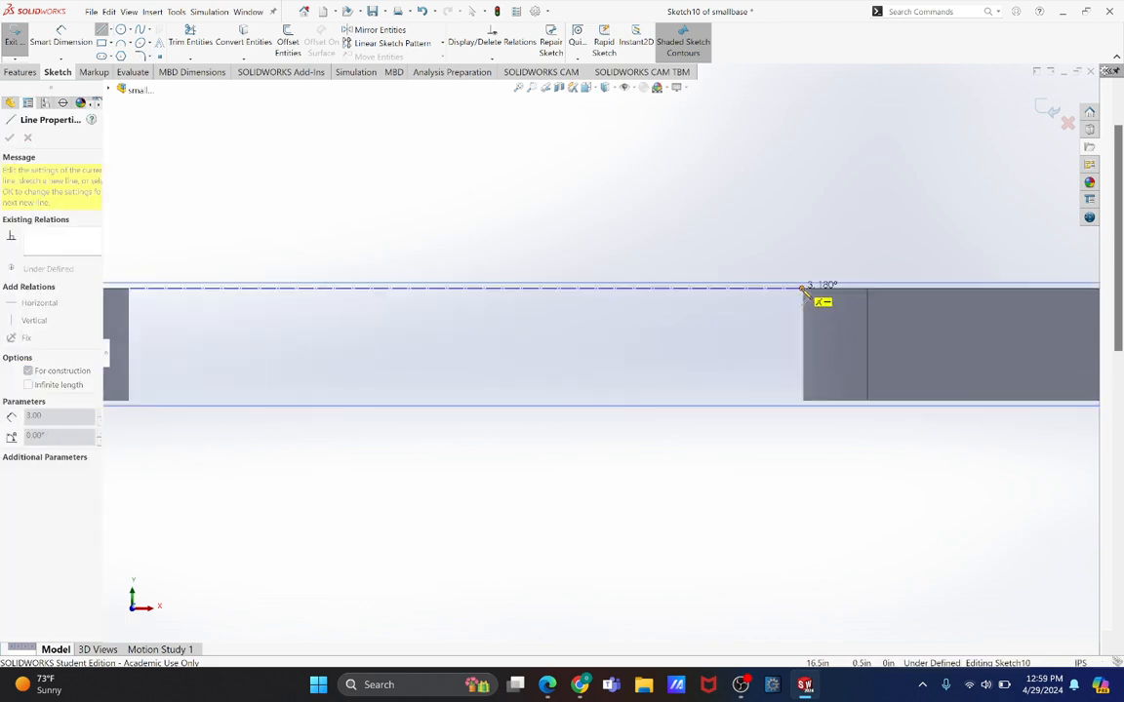
left_click(801, 290)
key("Escape")
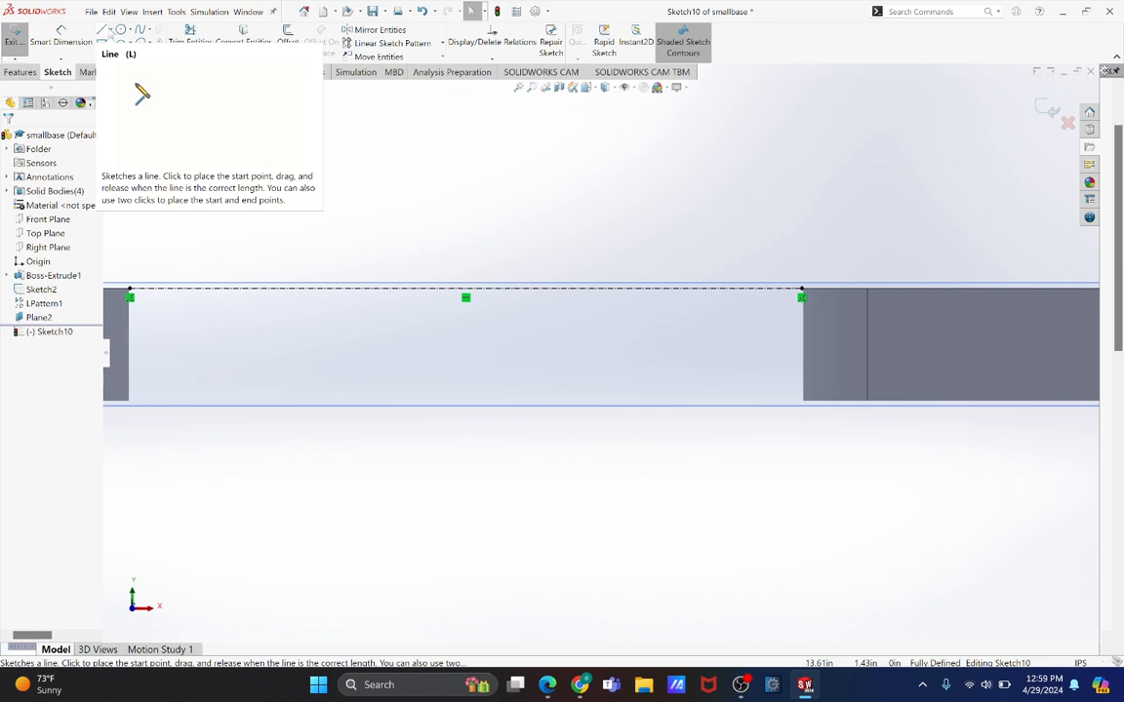
Step: Draw a vertical centerline about 0.76 in long upward from the horizontal centerline's midpoint and exit the sketch
left_click(108, 30)
left_click(112, 55)
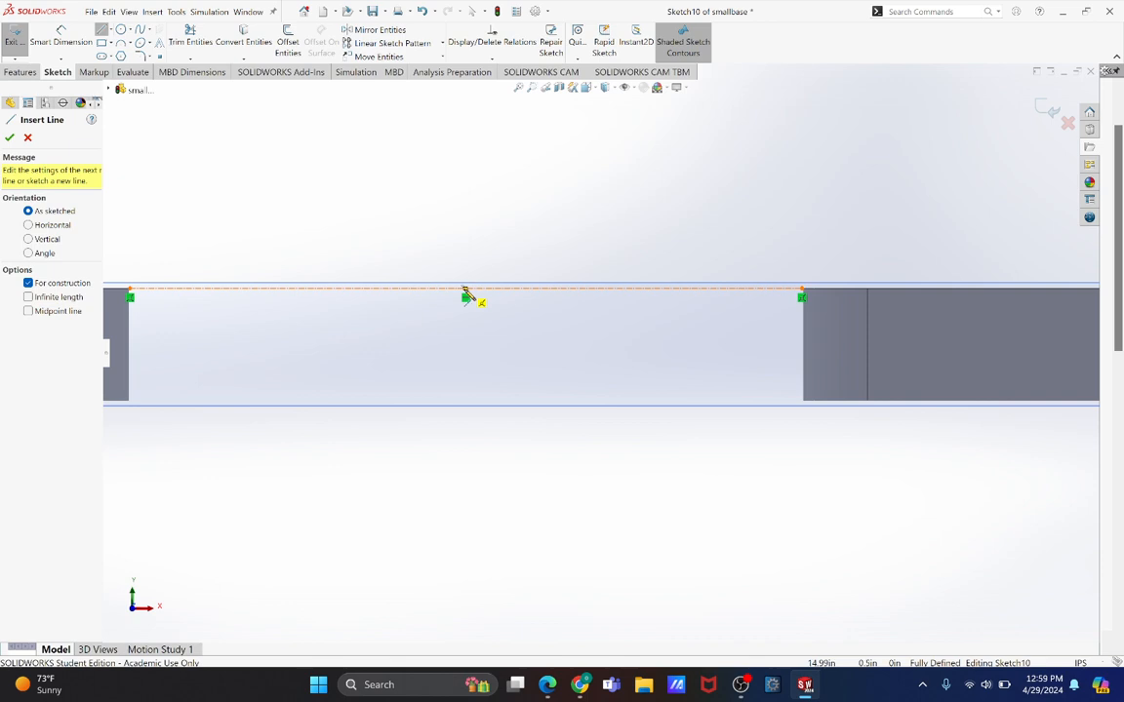
left_click(465, 295)
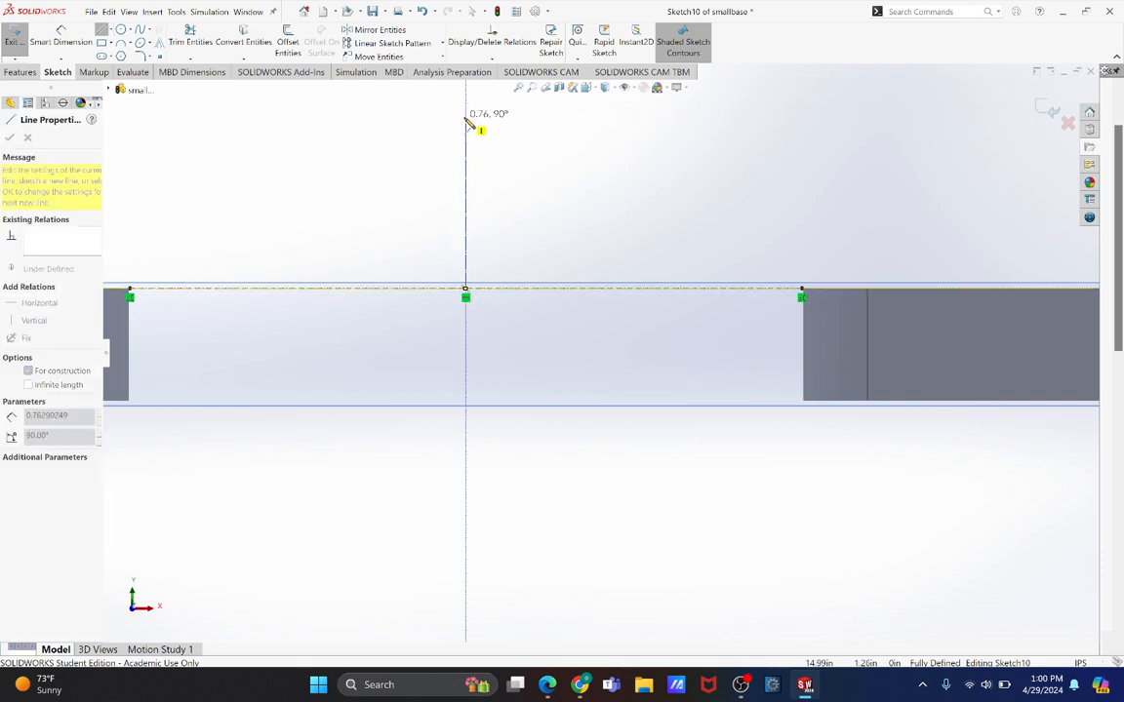
left_click(466, 118)
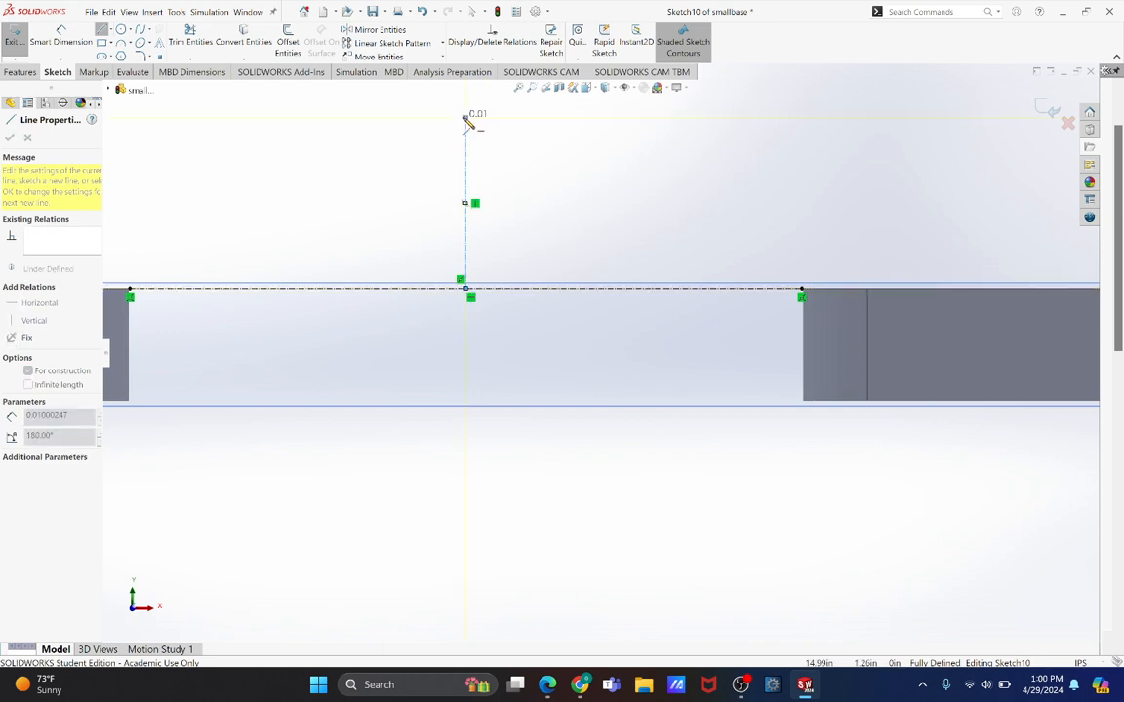
key("Escape")
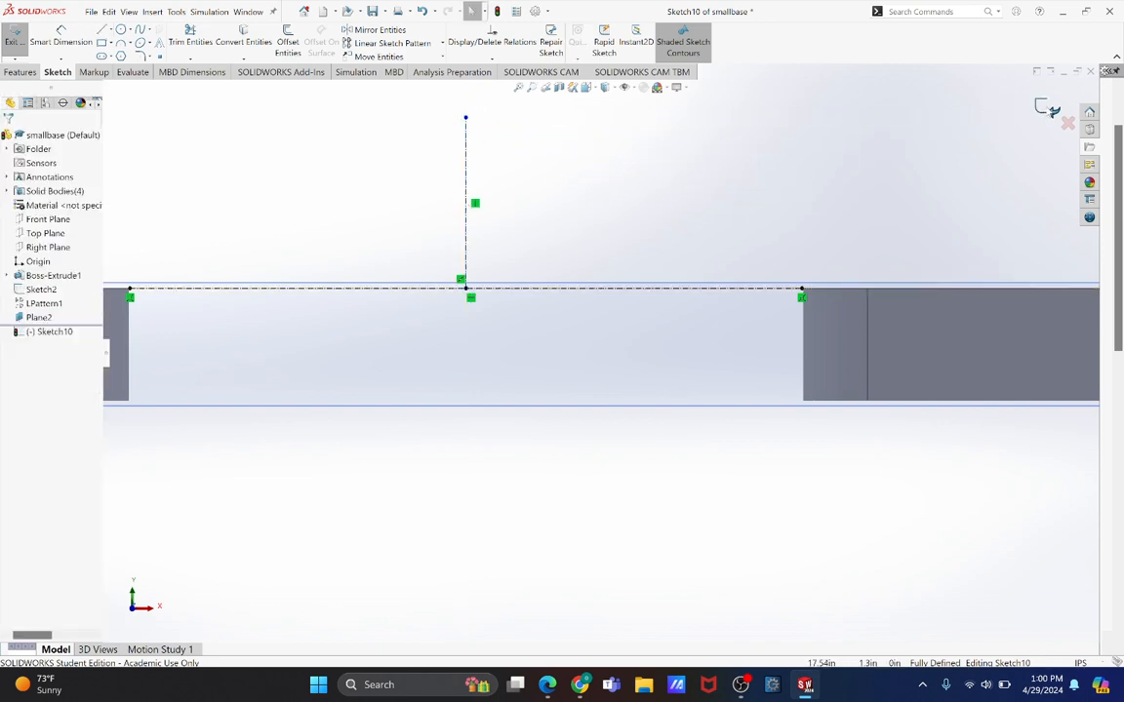
left_click(1052, 109)
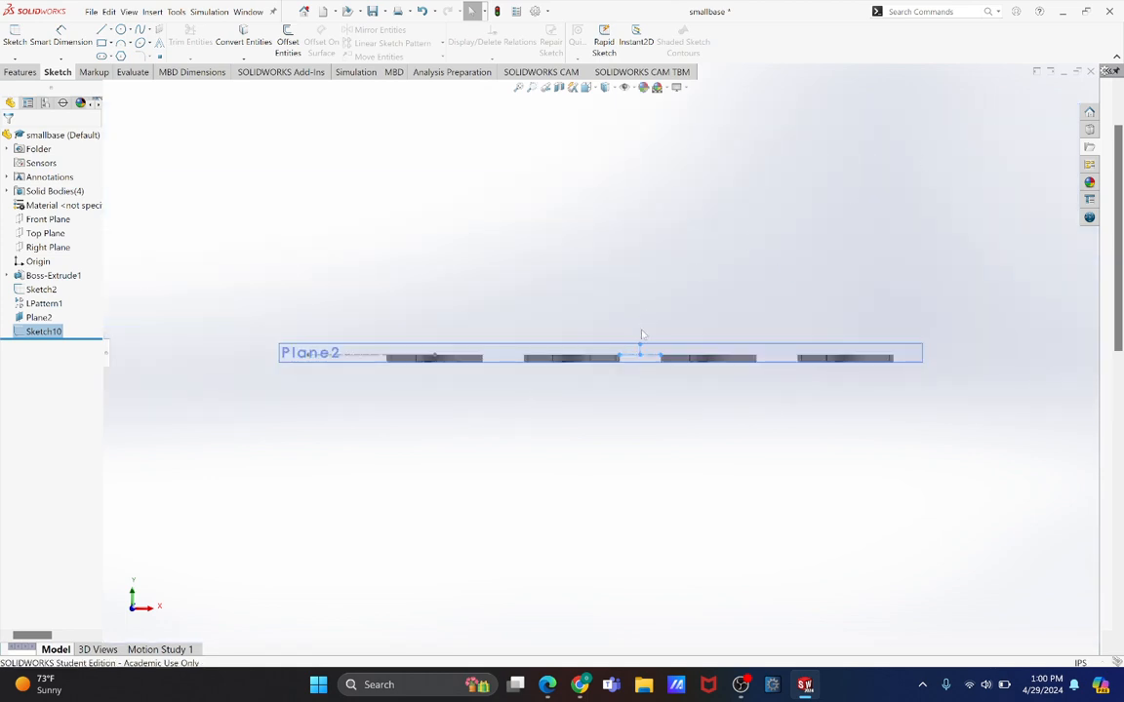
Step: Reopen the centerline sketch and draw a corner rectangle about 31.24 by 11.65 in above the plates
middle_click_drag(642, 330, 645, 325)
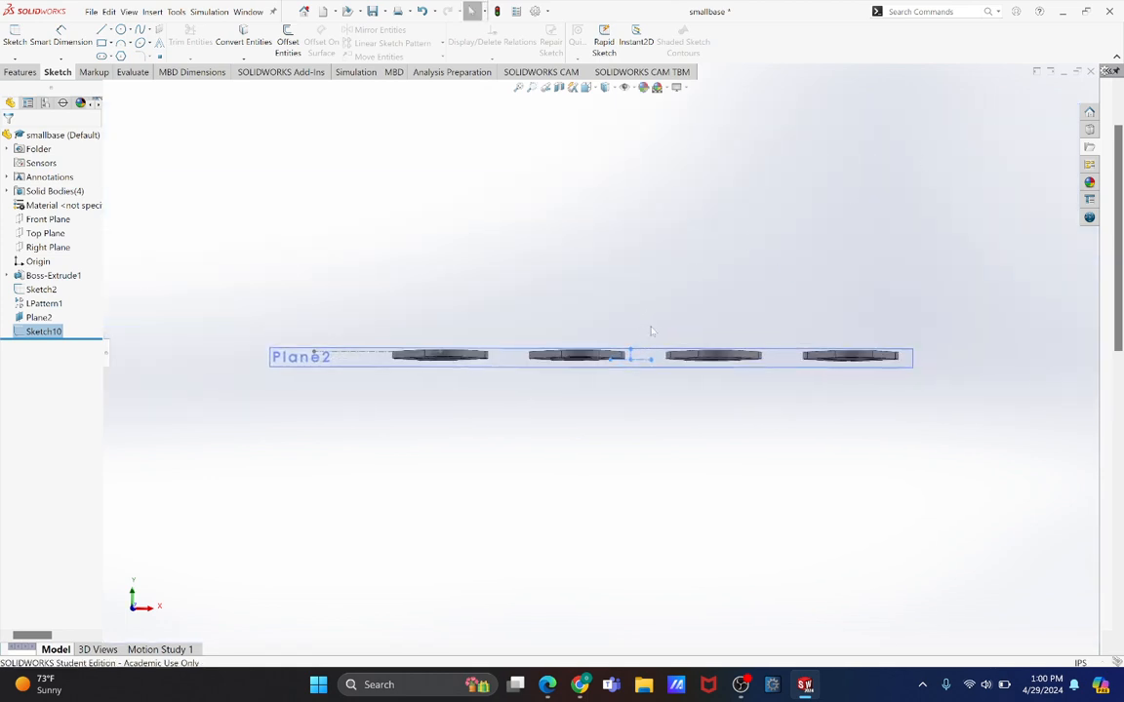
key("ctrl+1")
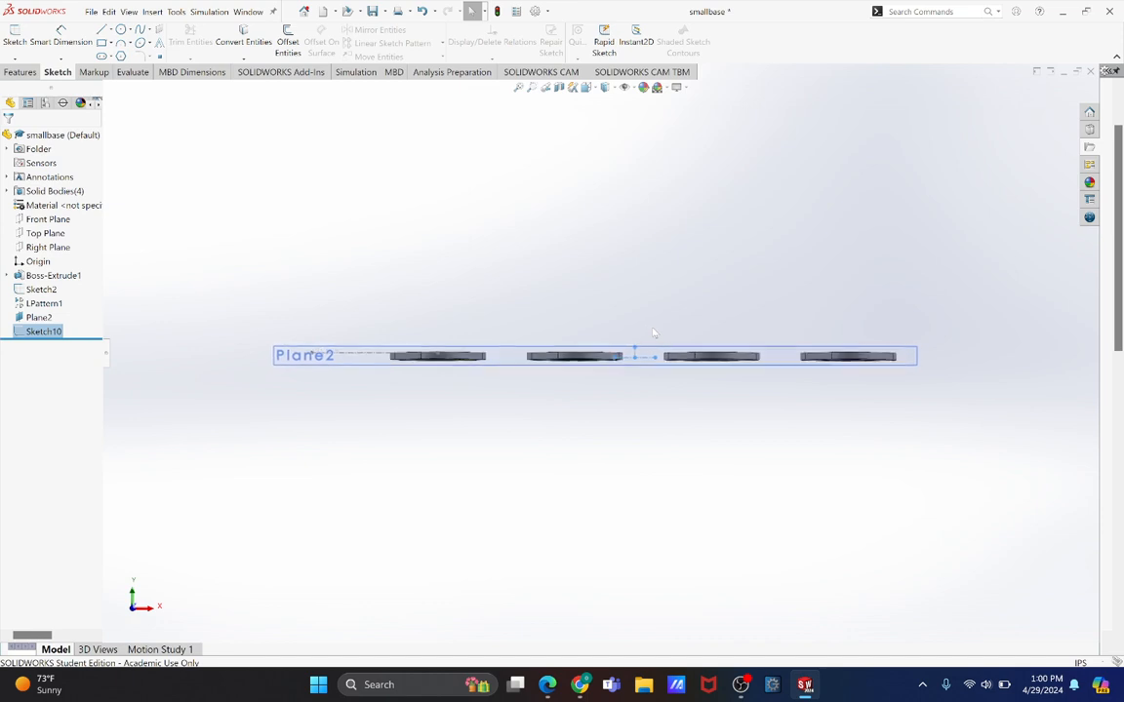
left_click(13, 41)
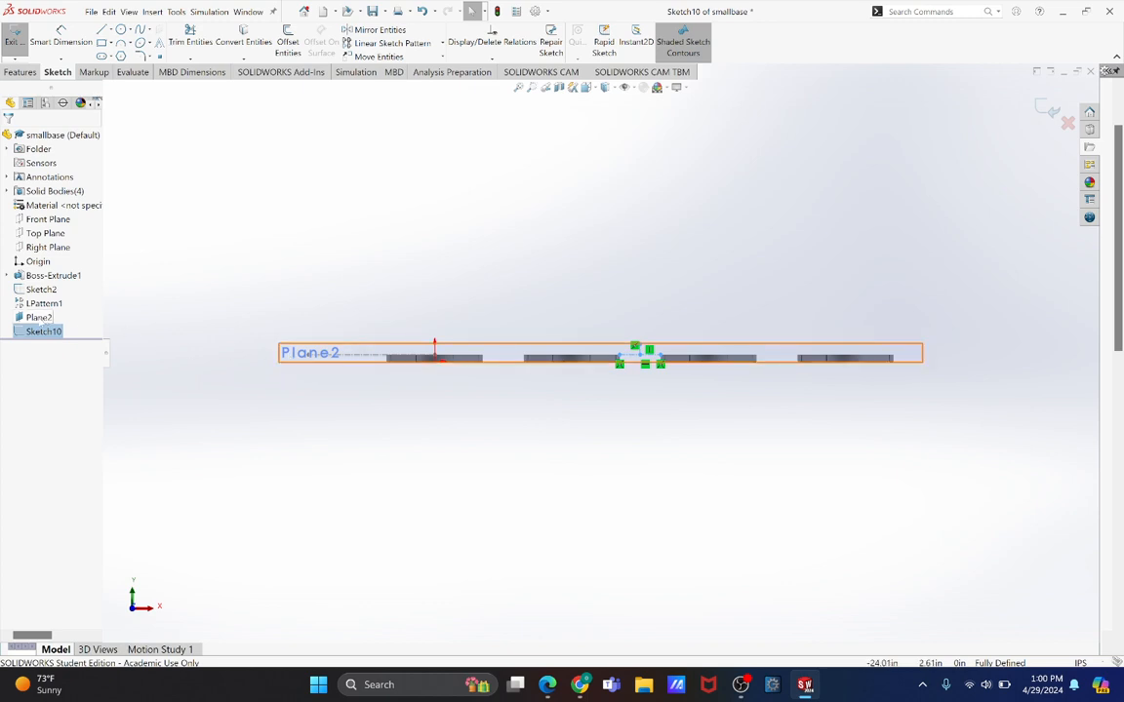
left_click(39, 318)
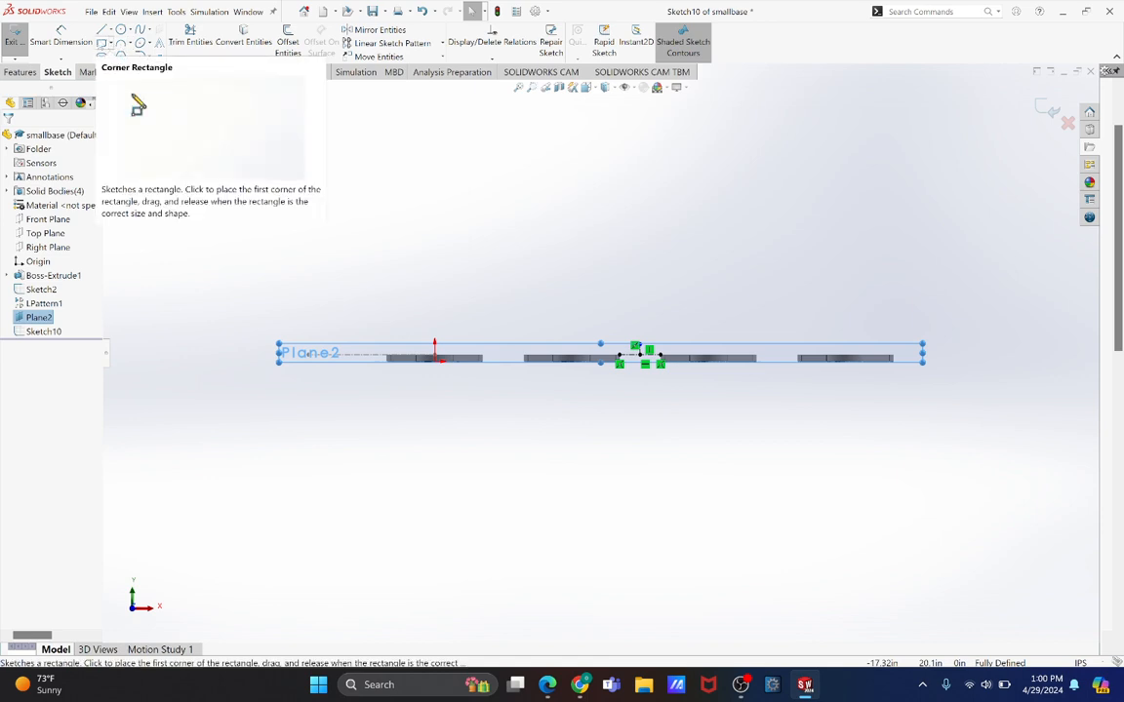
left_click(110, 43)
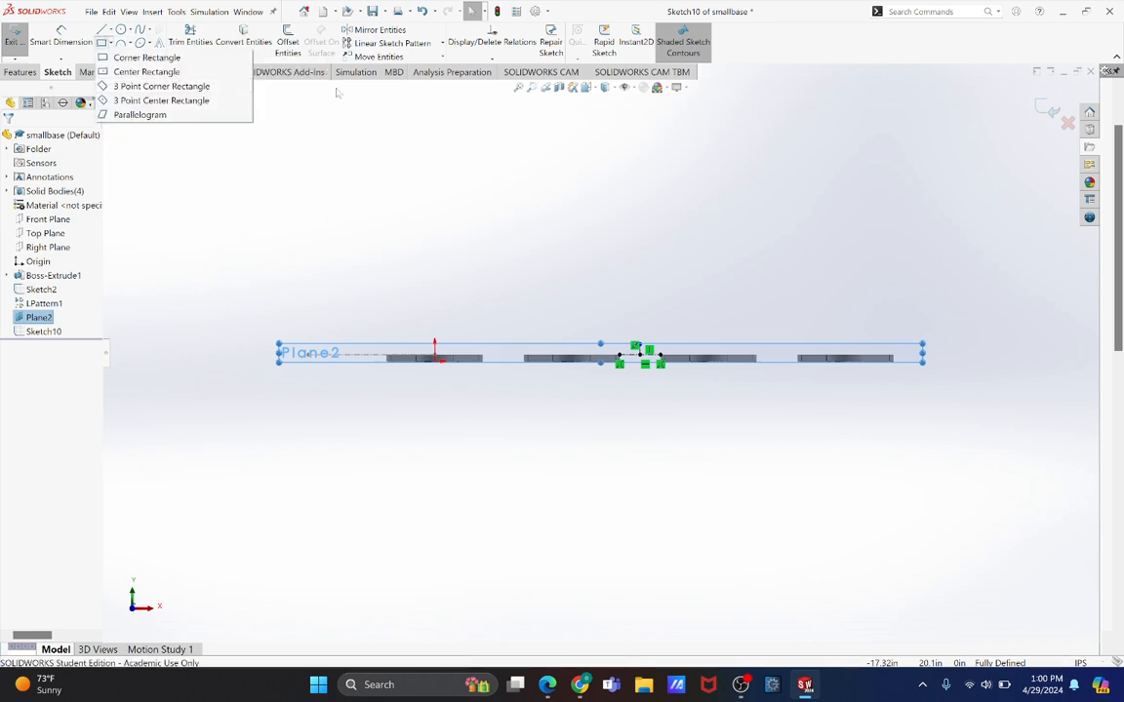
left_click(146, 57)
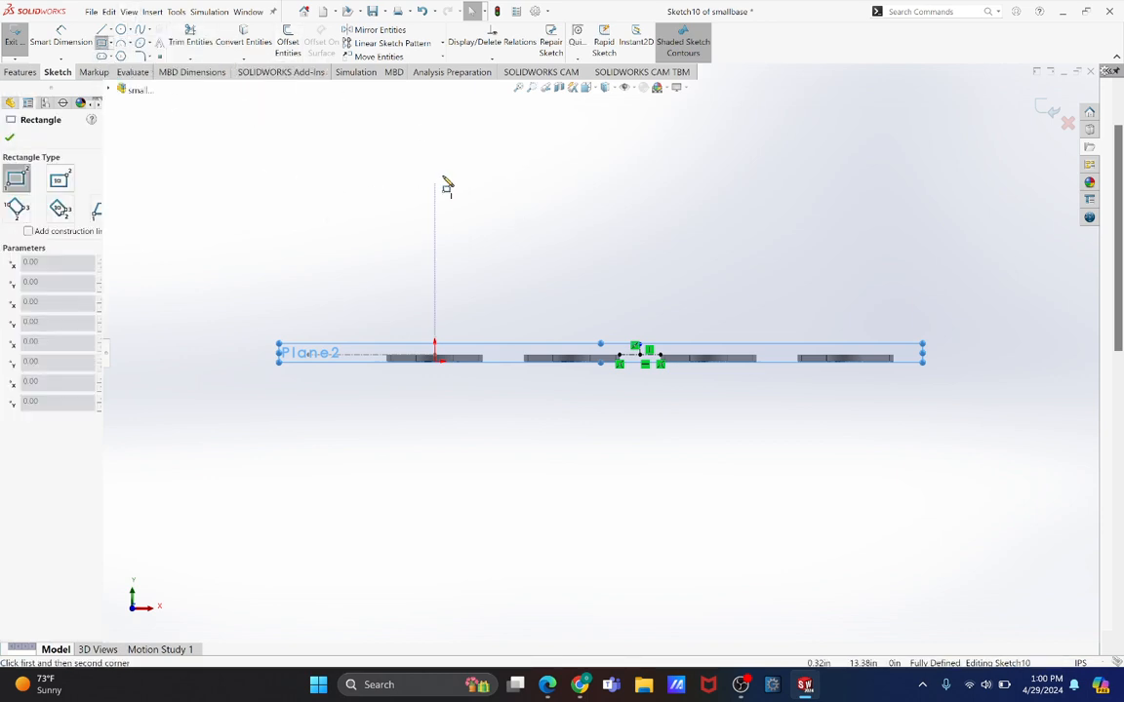
left_click(476, 140)
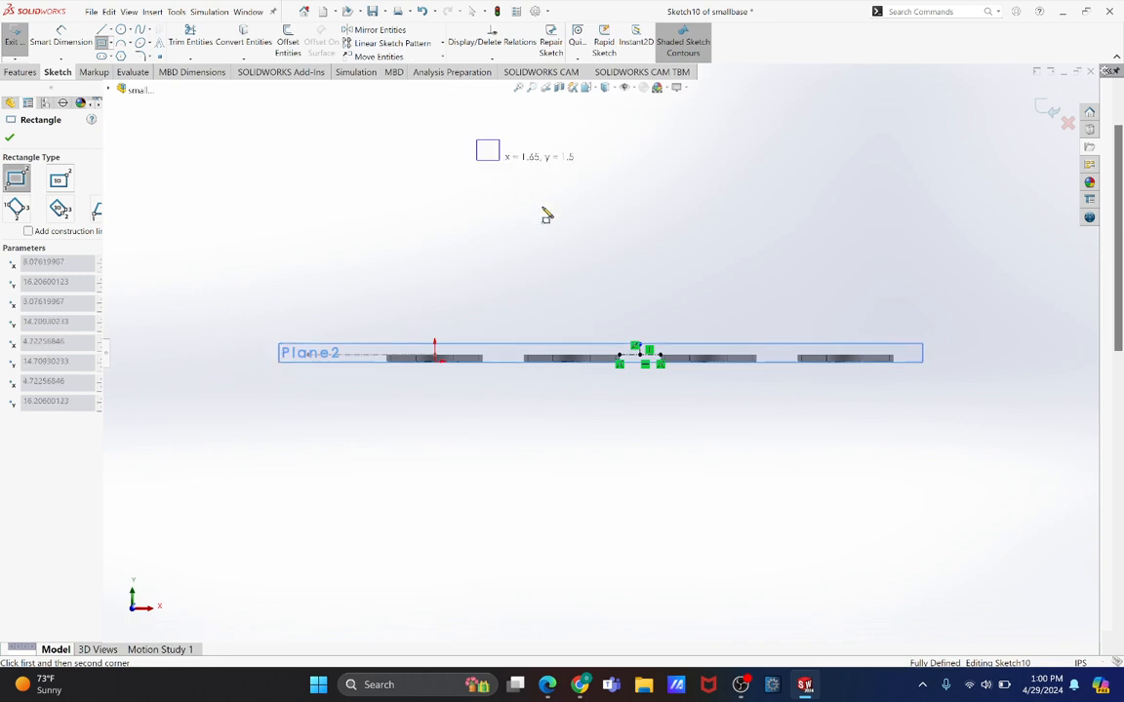
left_click(905, 298)
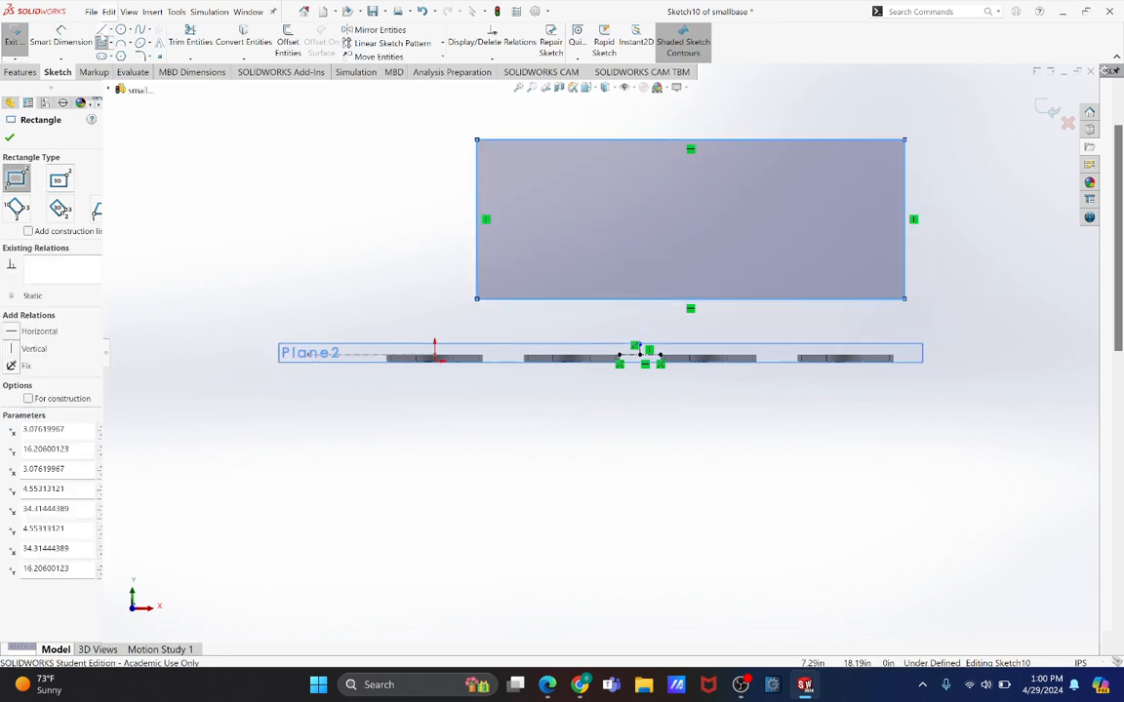
Step: Dimension the horizontal distance between the rectangle's bottom-edge midpoint and the vertical centerline's upper endpoint as 0 in
left_click(61, 39)
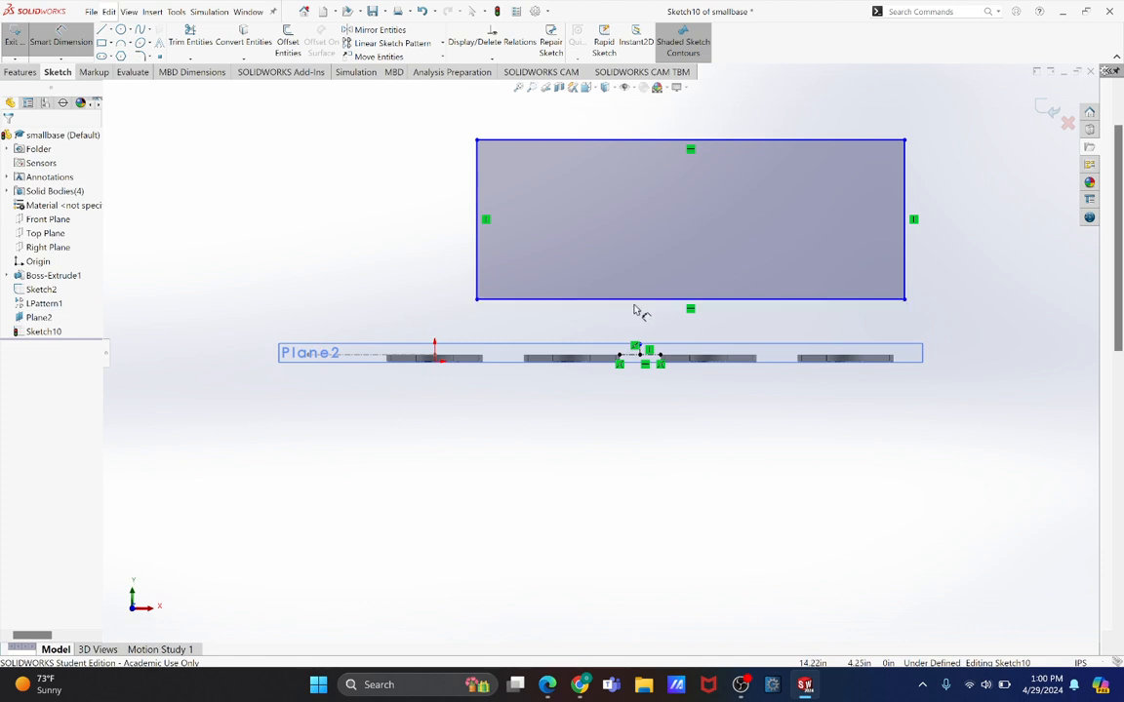
left_click(690, 300)
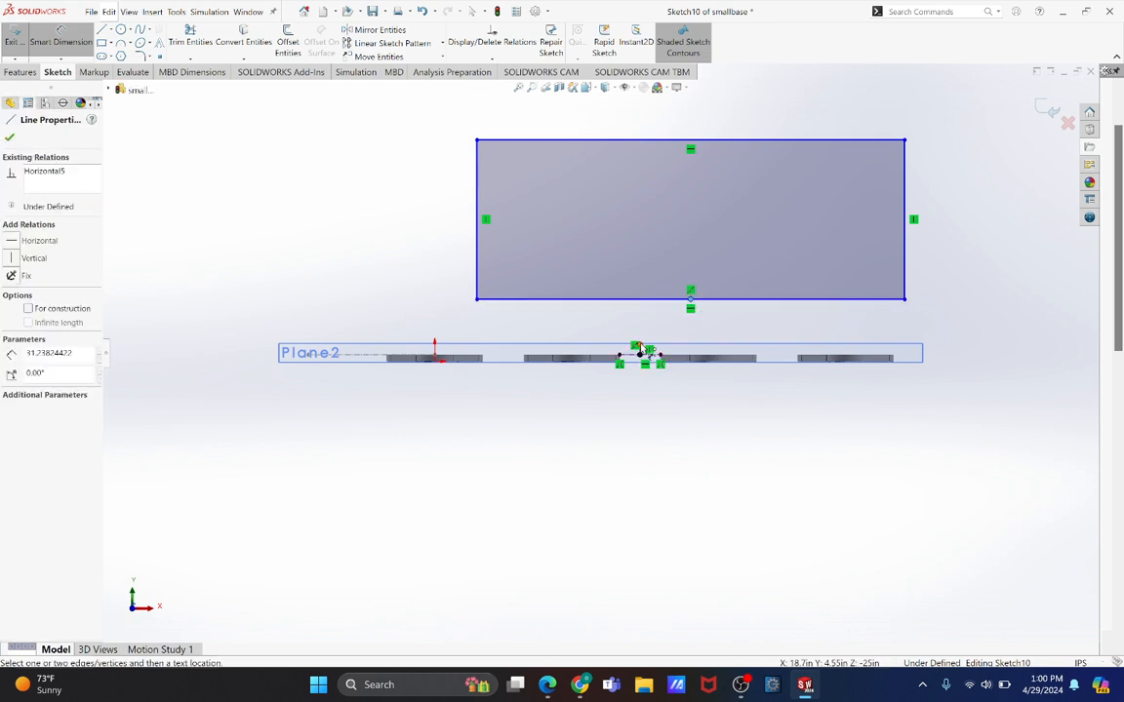
left_click(640, 353)
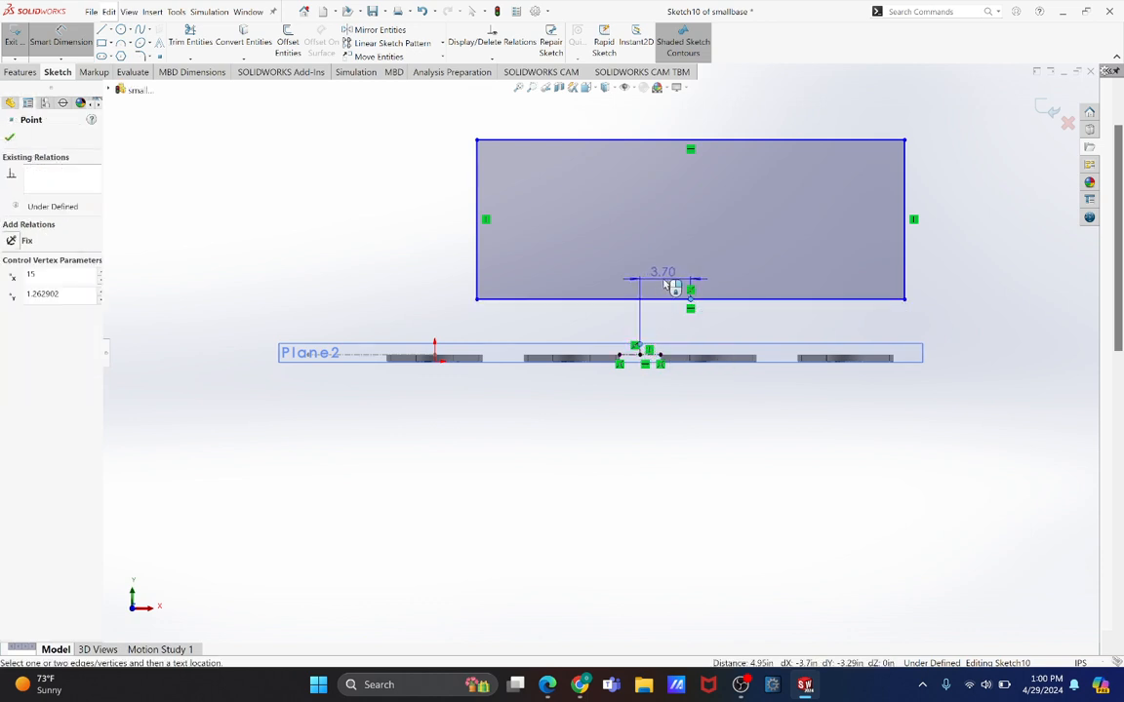
left_click(672, 286)
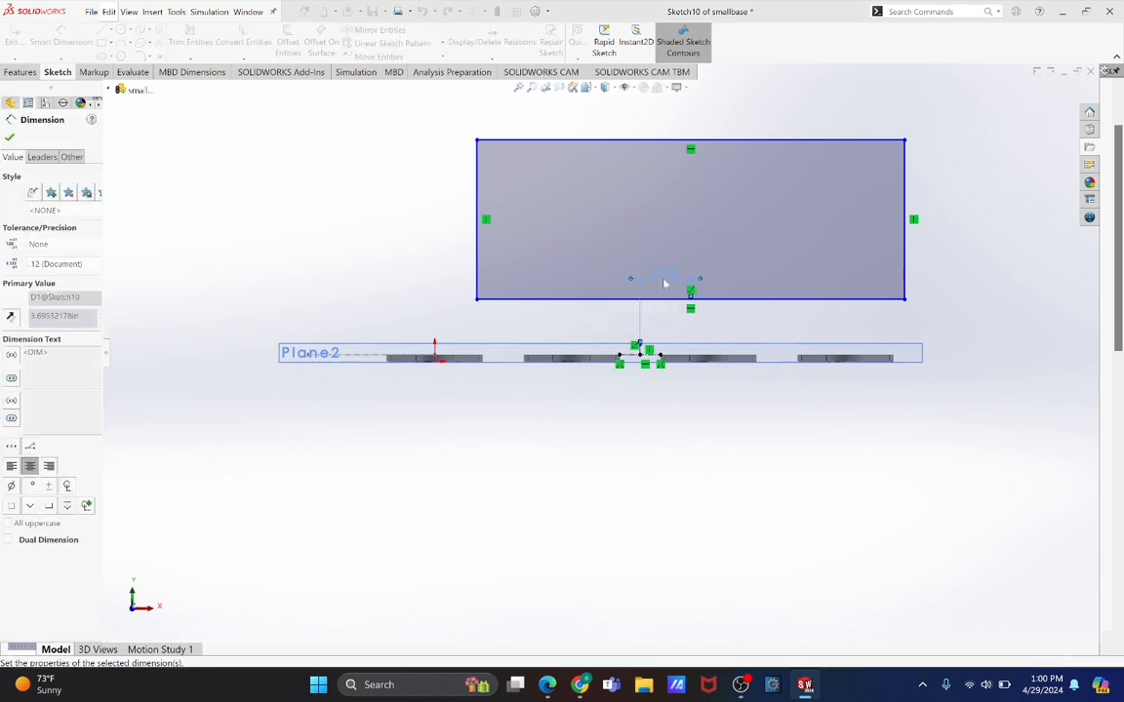
Step: Dimension the rectangle's width and height as 15 in each
left_click(546, 141)
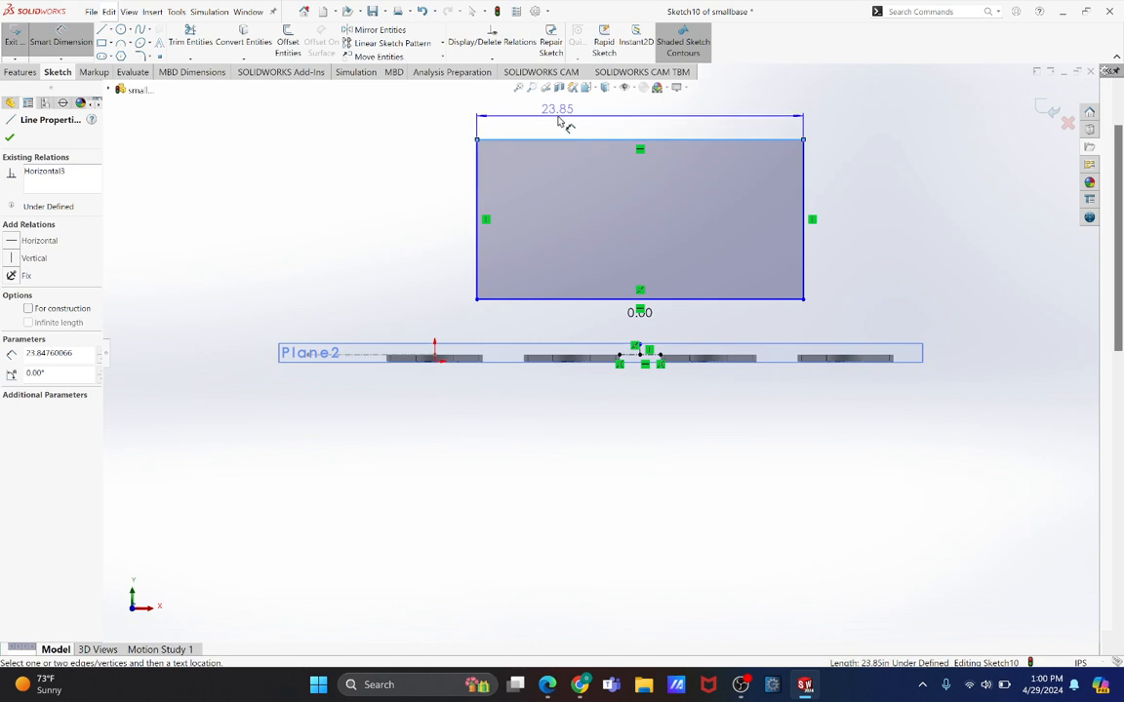
left_click(559, 121)
type("15")
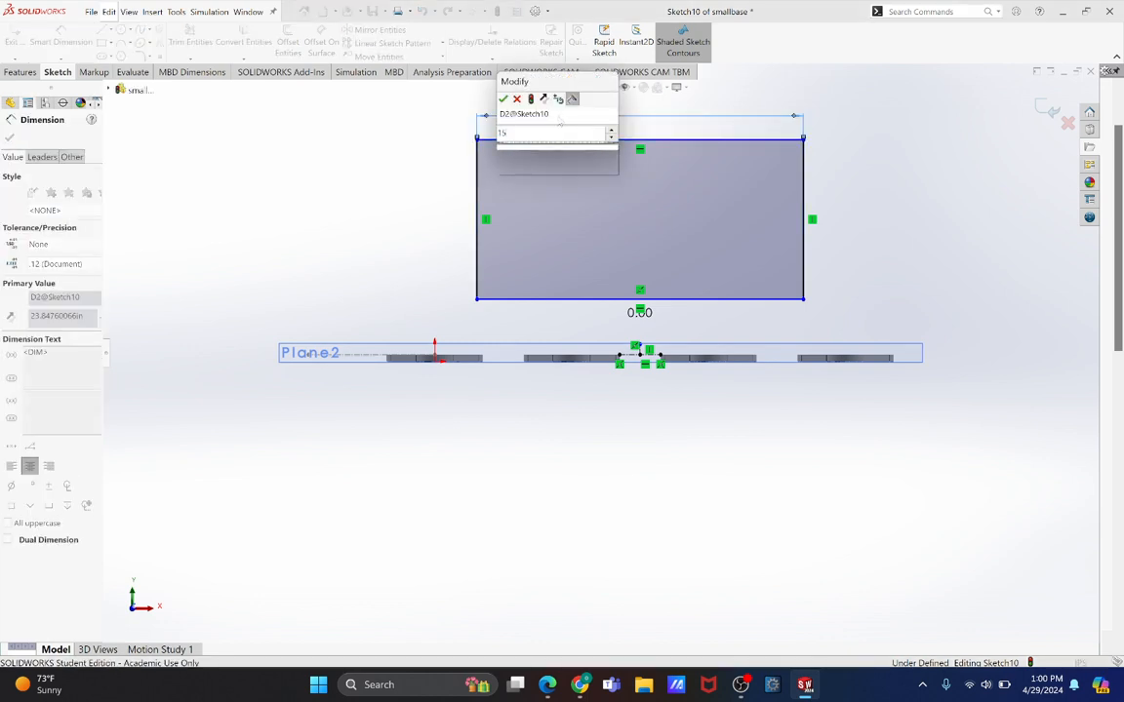
key("Return")
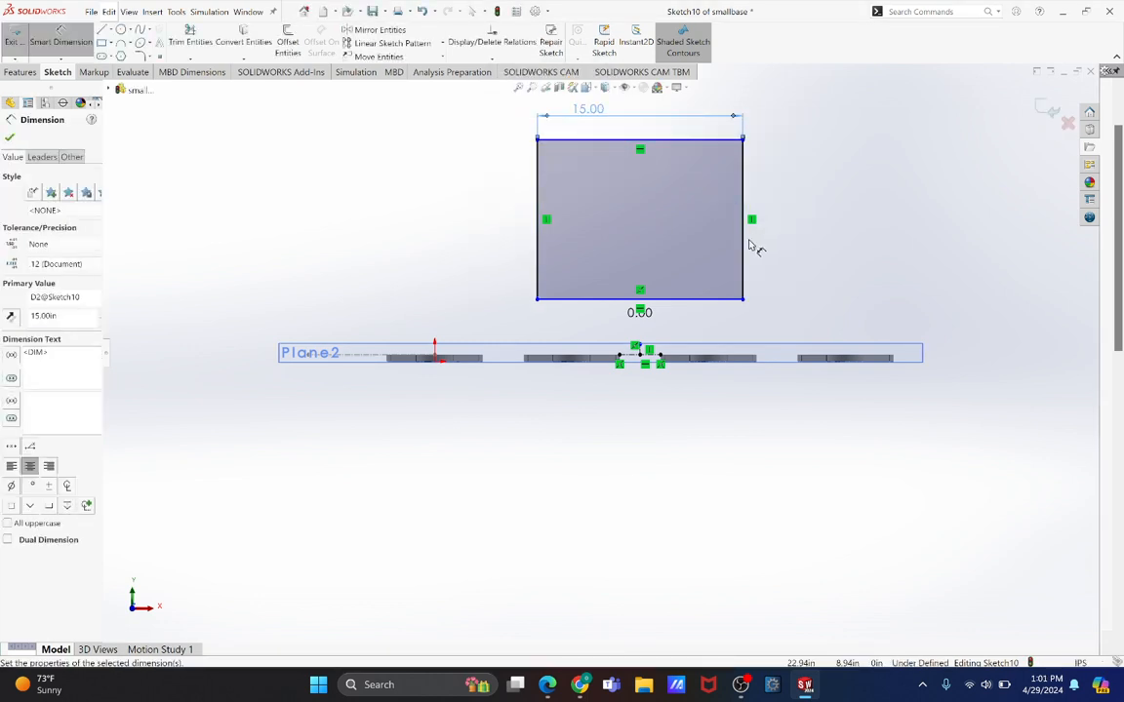
left_click(761, 242)
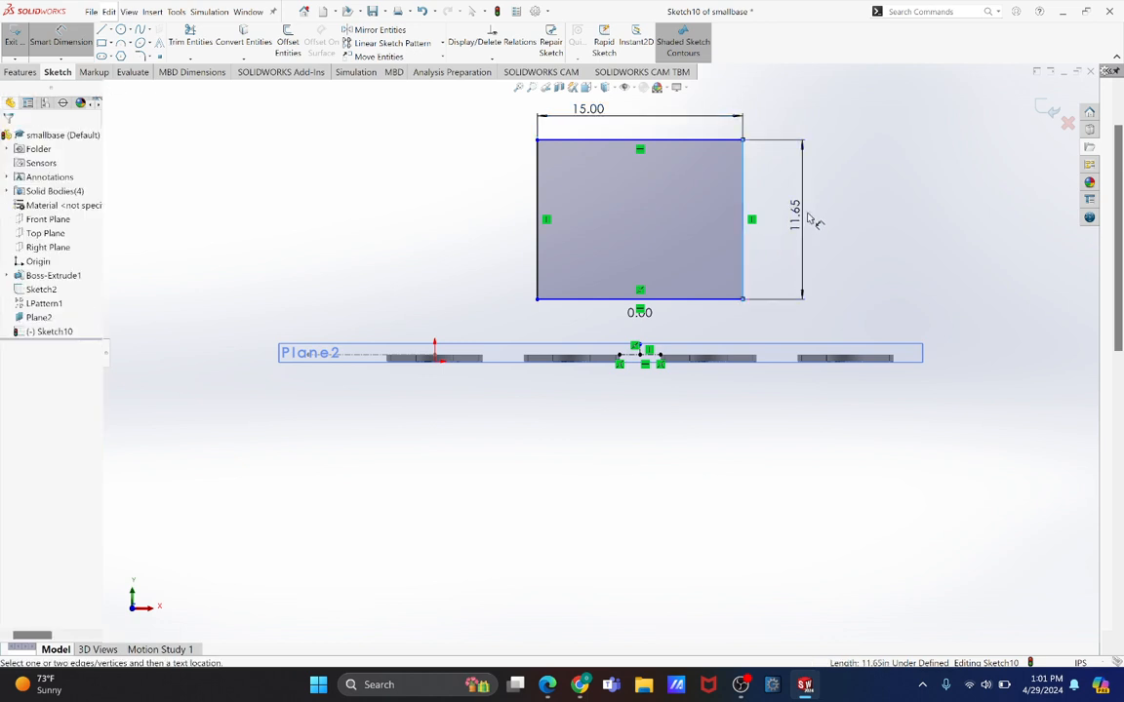
left_click(808, 218)
type("15")
key("Return")
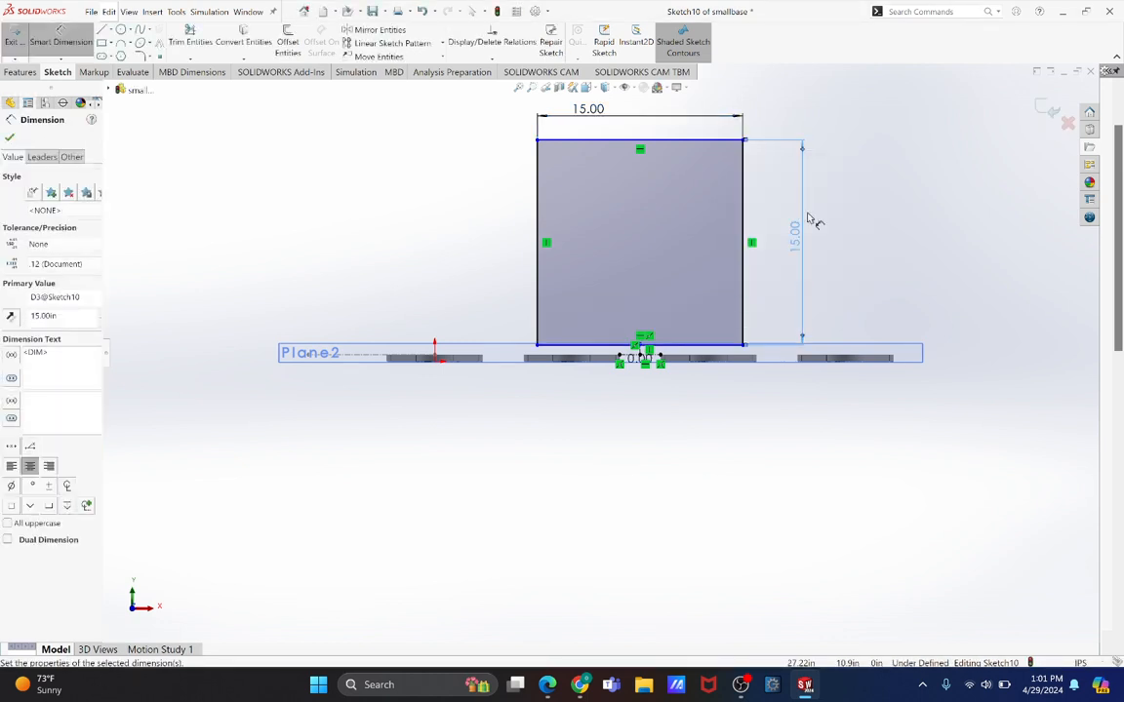
left_click(743, 322)
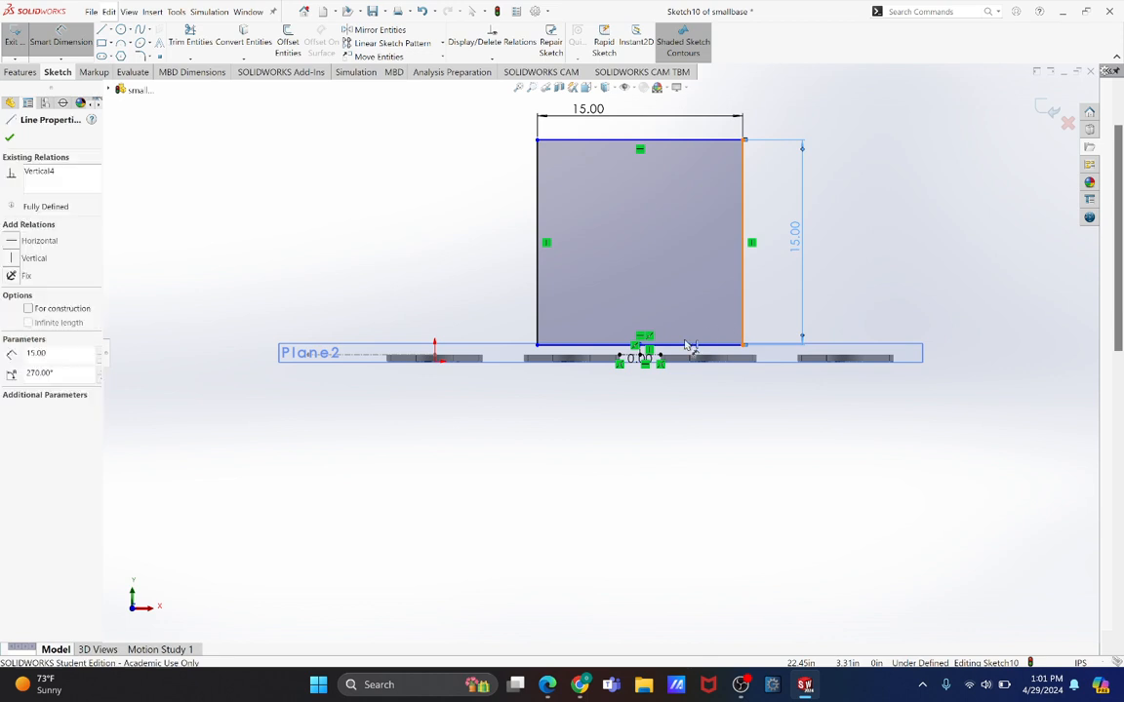
left_click(886, 362)
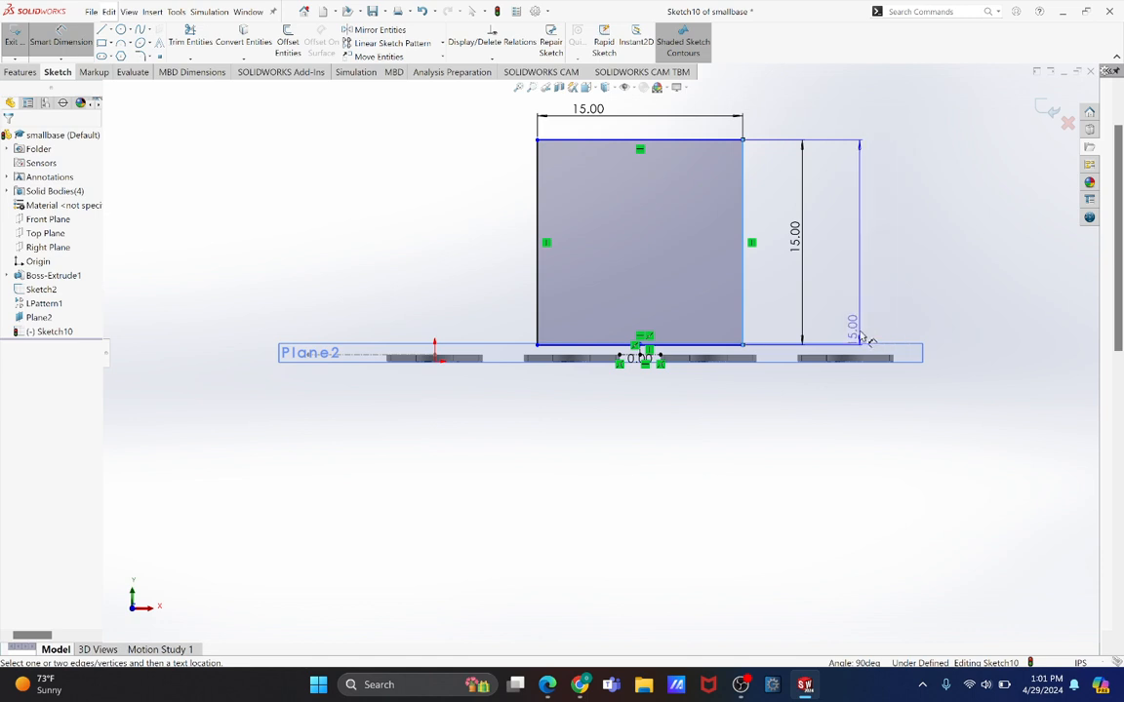
key("Escape")
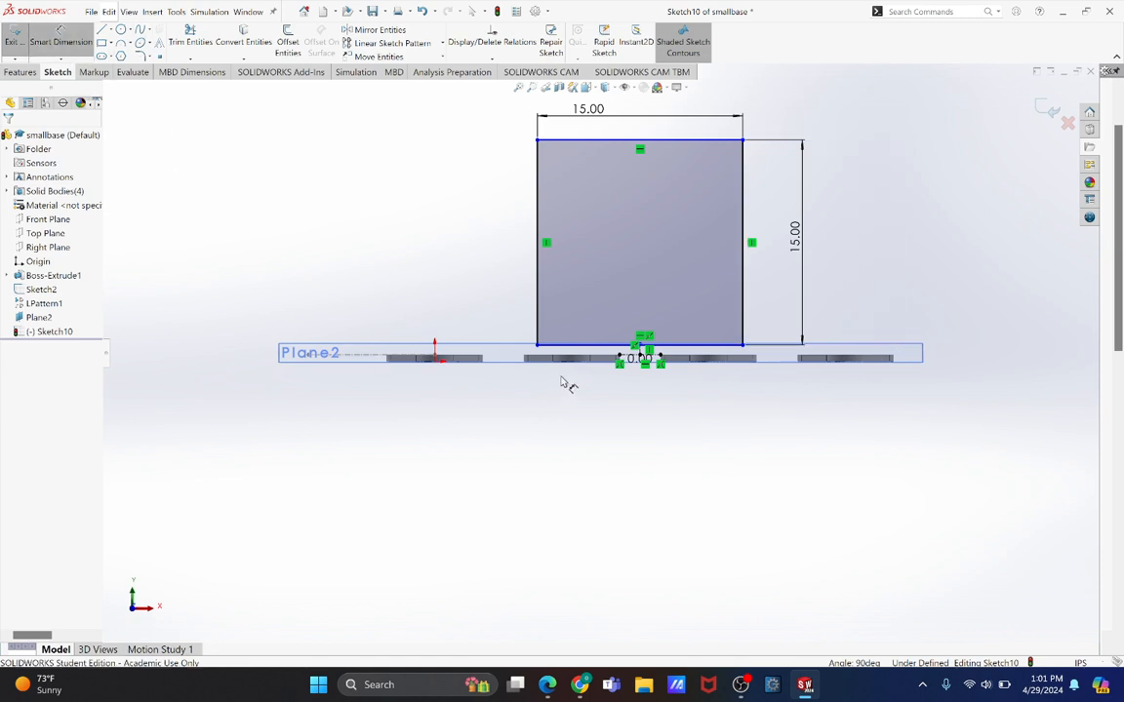
Step: Dimension the vertical distance from the top corner of the third flange plate to the square's lower edge as 20 in
scroll(569, 383, "down", 5)
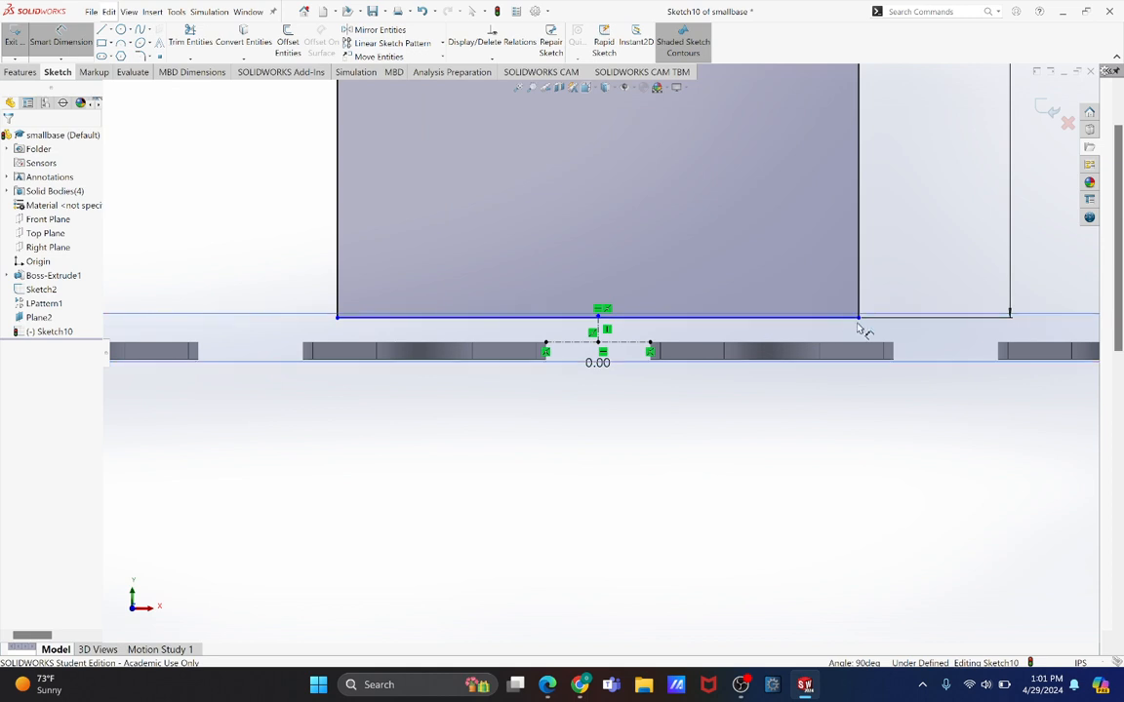
left_click(854, 319)
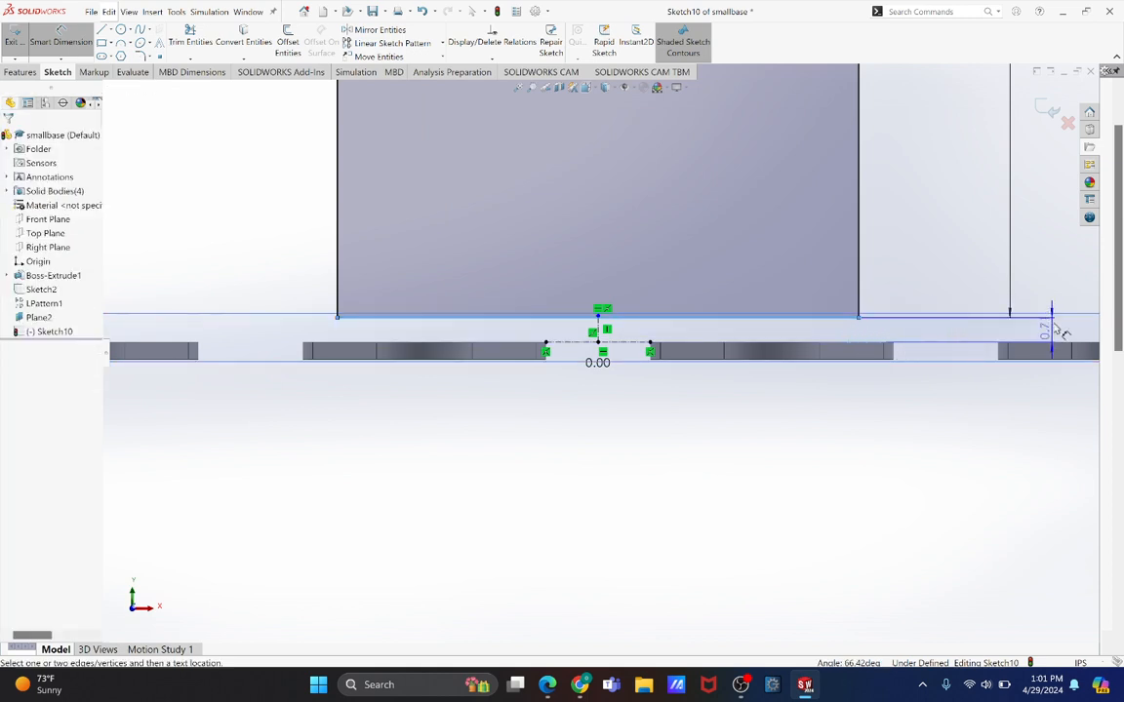
left_click(1053, 275)
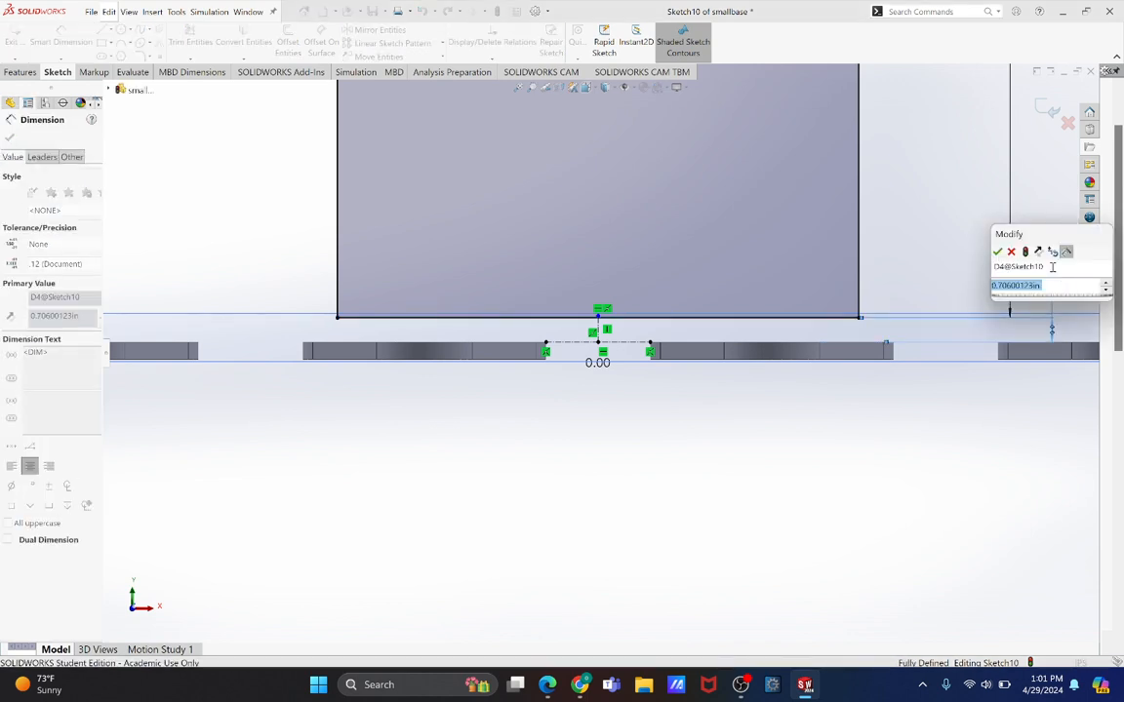
type("20")
key("Return")
middle_click(1053, 274)
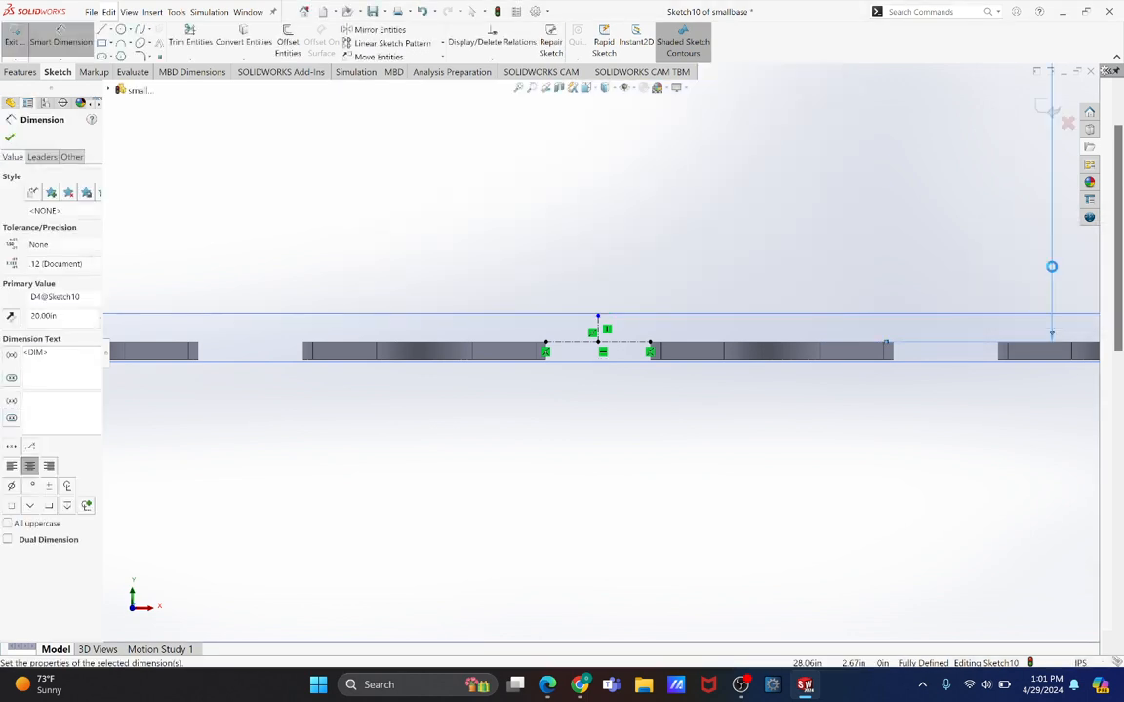
middle_click(1052, 274)
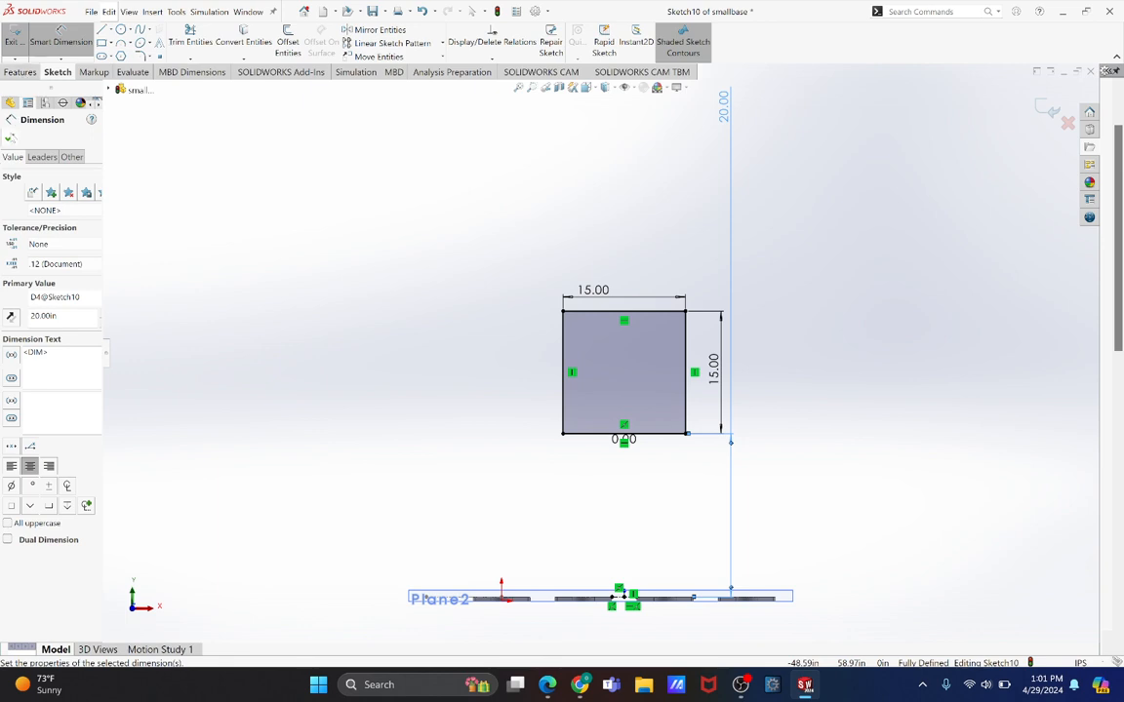
left_click(11, 138)
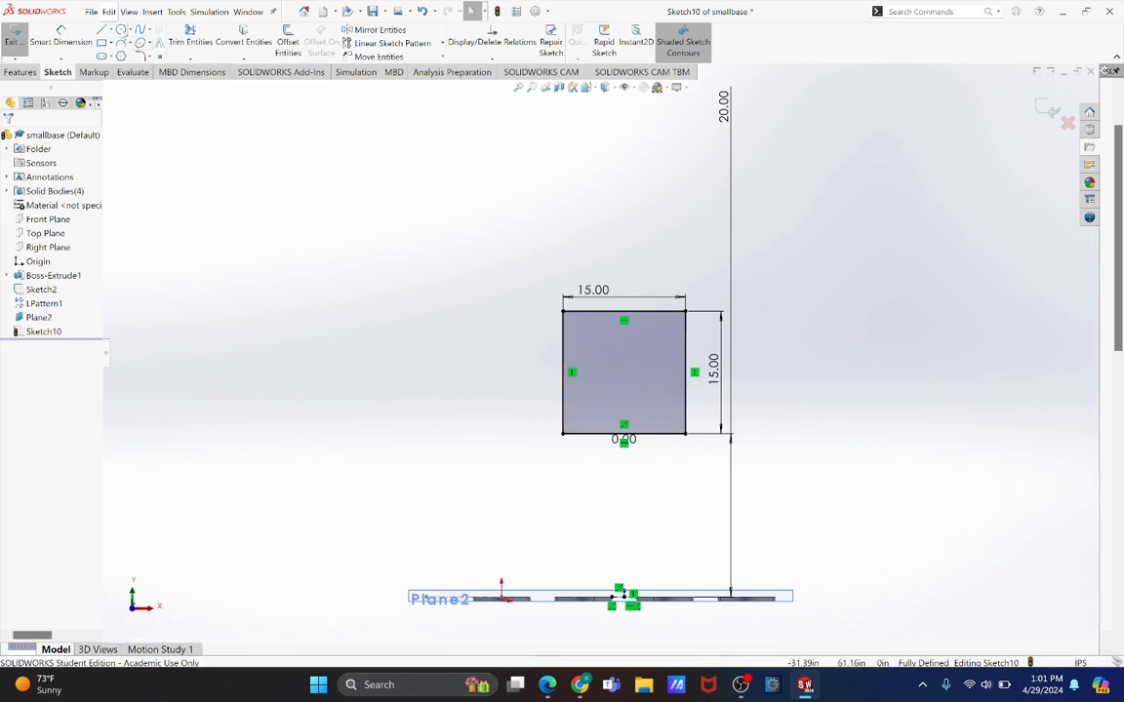
Step: Draw a circle of about 2.13 in radius at the centre of the square
left_click(120, 29)
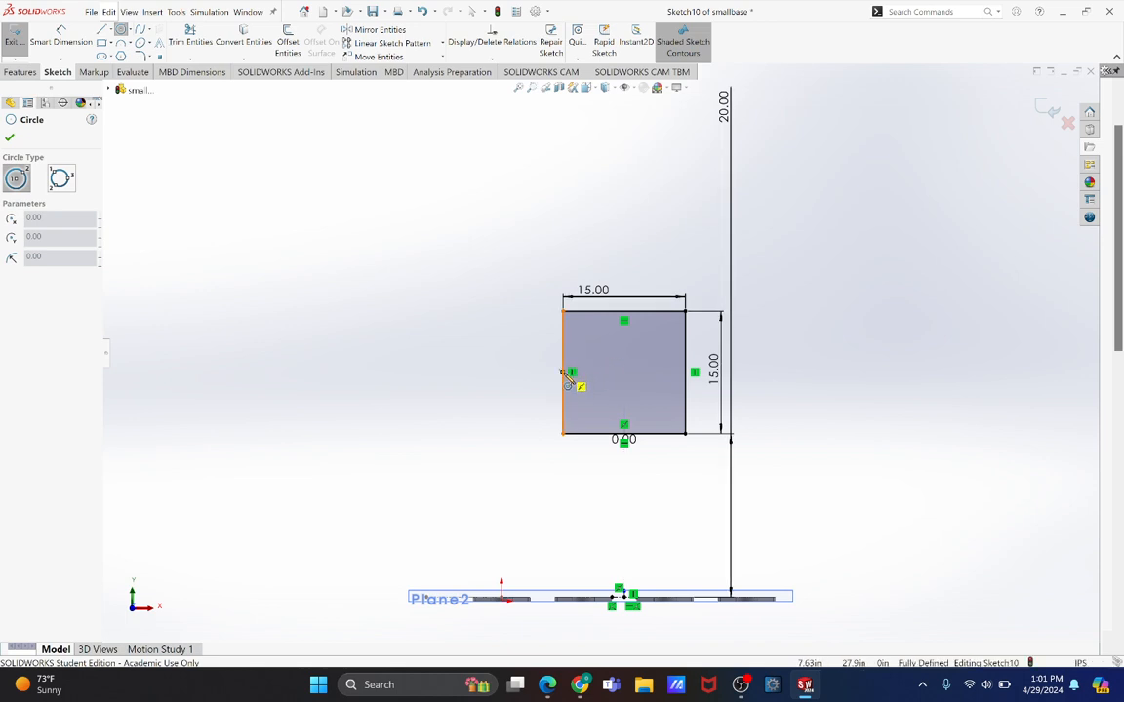
left_click(625, 372)
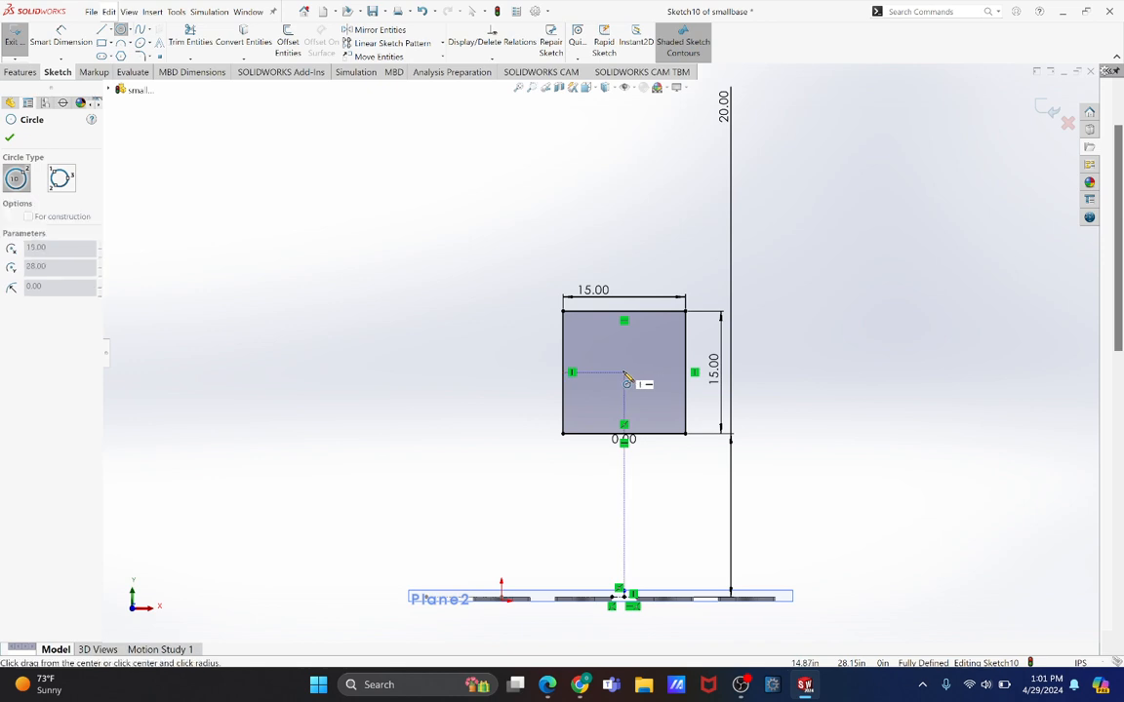
left_click(640, 367)
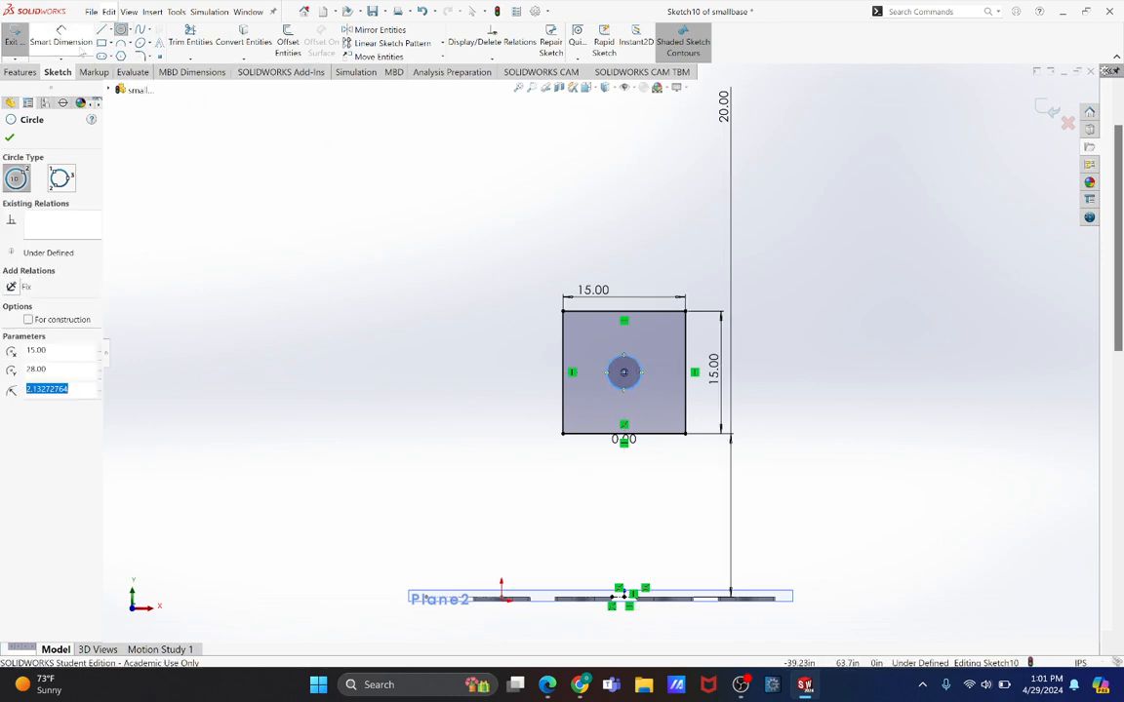
Step: Dimension the centre circle's diameter as 4 in
left_click(64, 43)
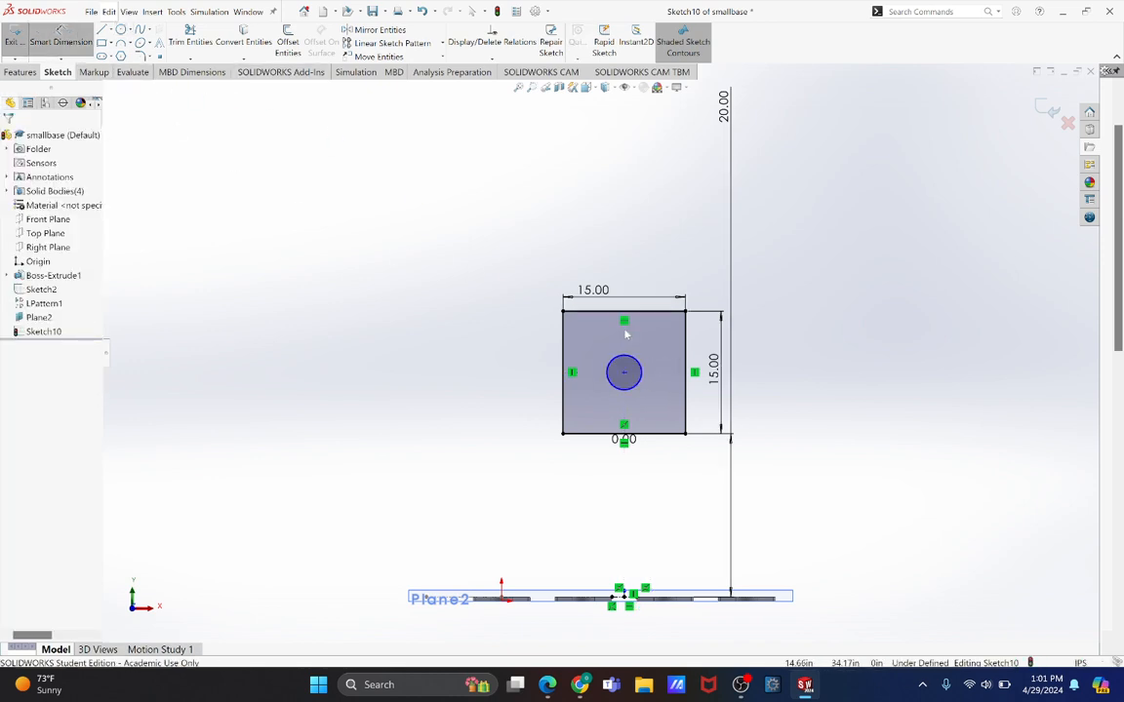
left_click(633, 364)
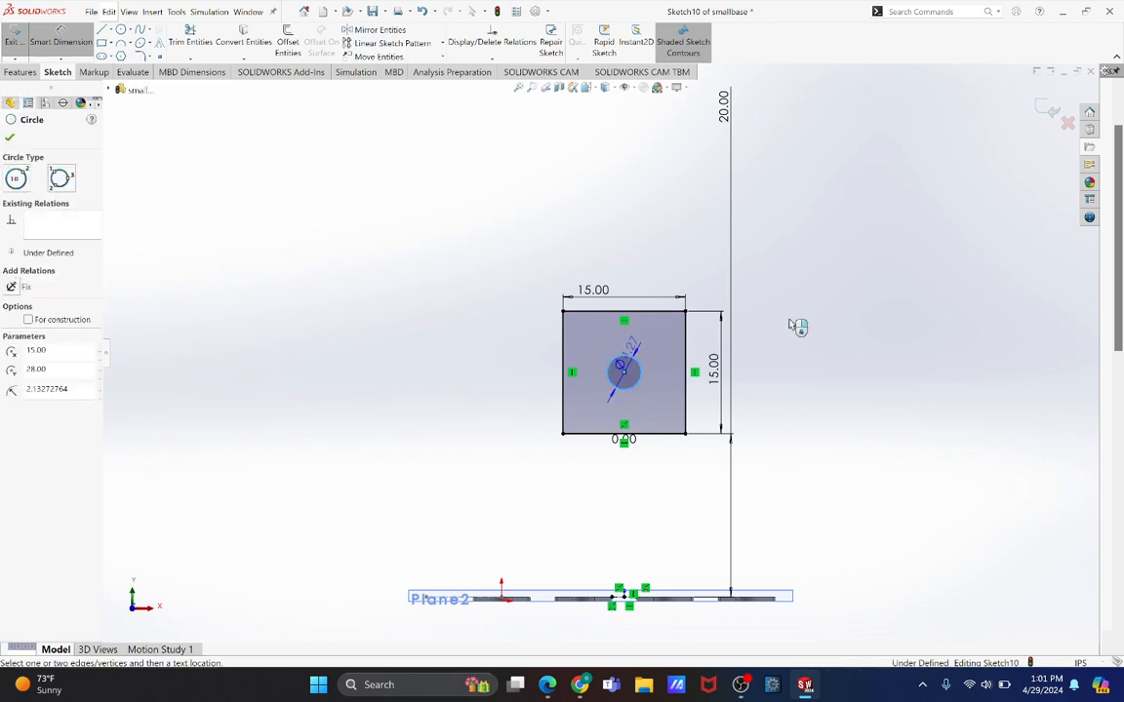
left_click(814, 304)
type("4")
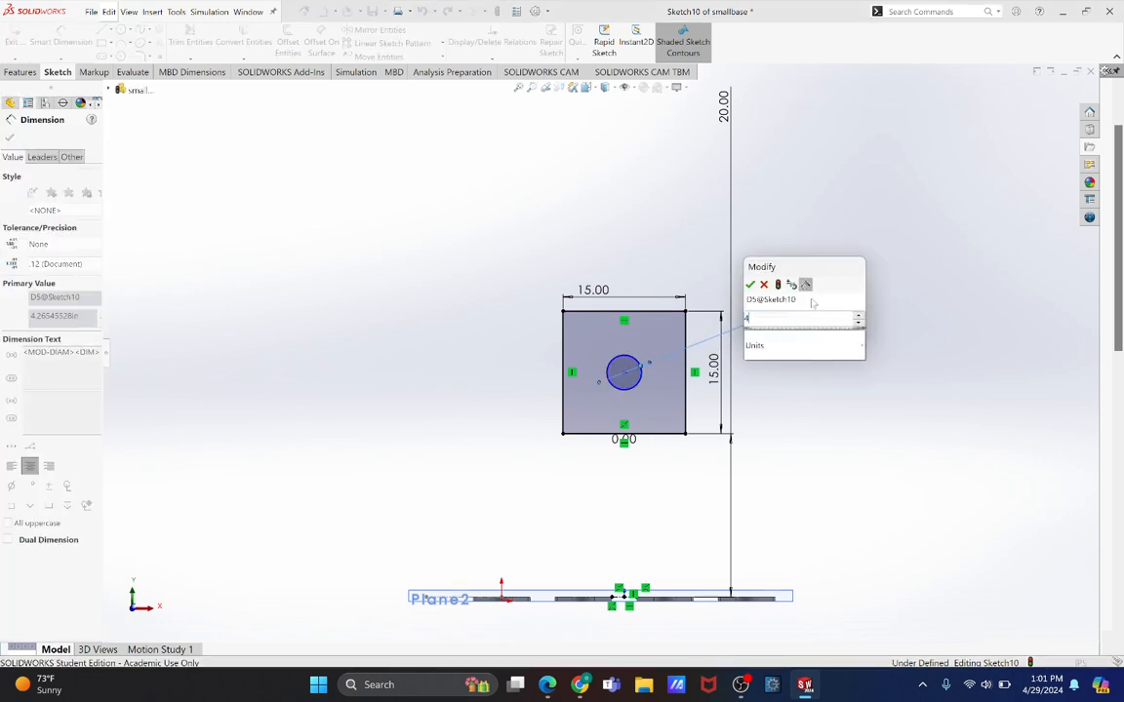
key("Return")
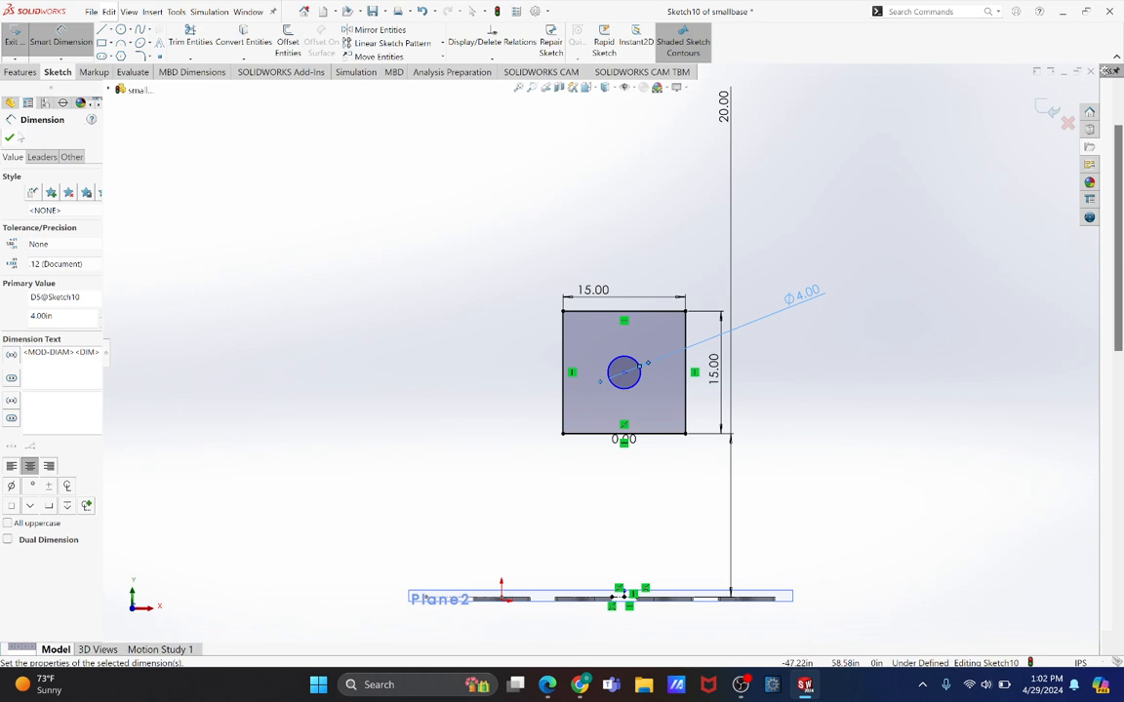
left_click(11, 138)
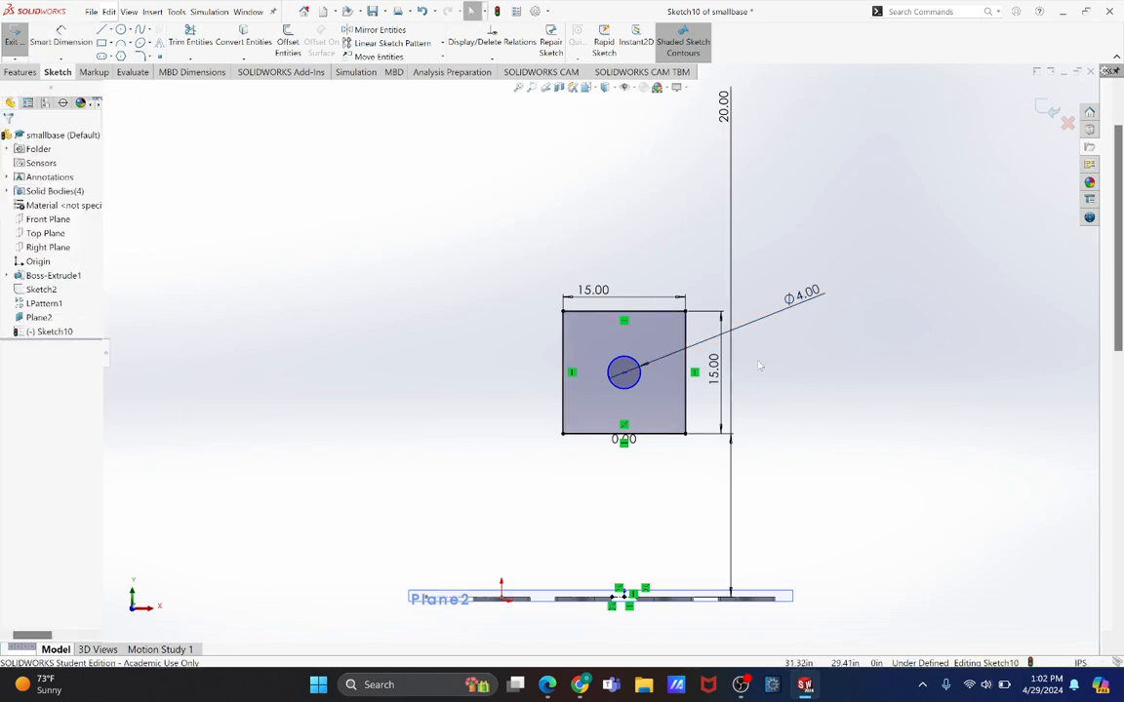
Step: Start a blind boss extrusion of the square sketch with a depth of 0.5 in
mouse_move(801, 368)
middle_mouse_down()
mouse_move(792, 394)
mouse_move(768, 407)
mouse_move(793, 392)
middle_mouse_up()
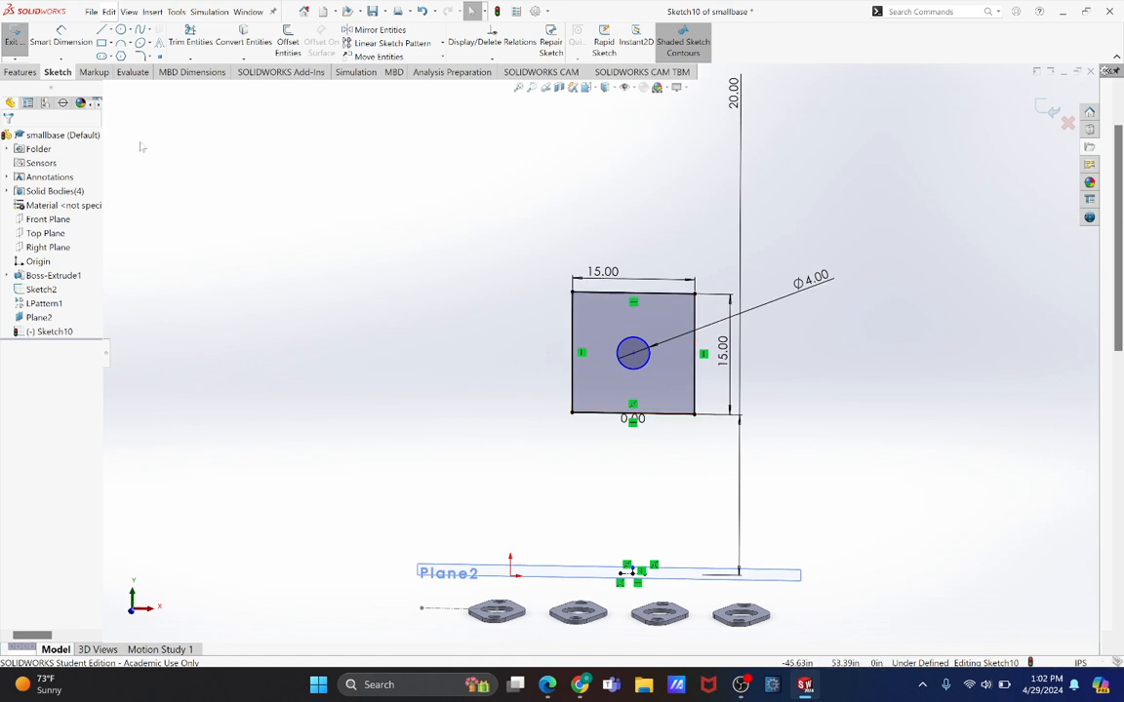
left_click(20, 72)
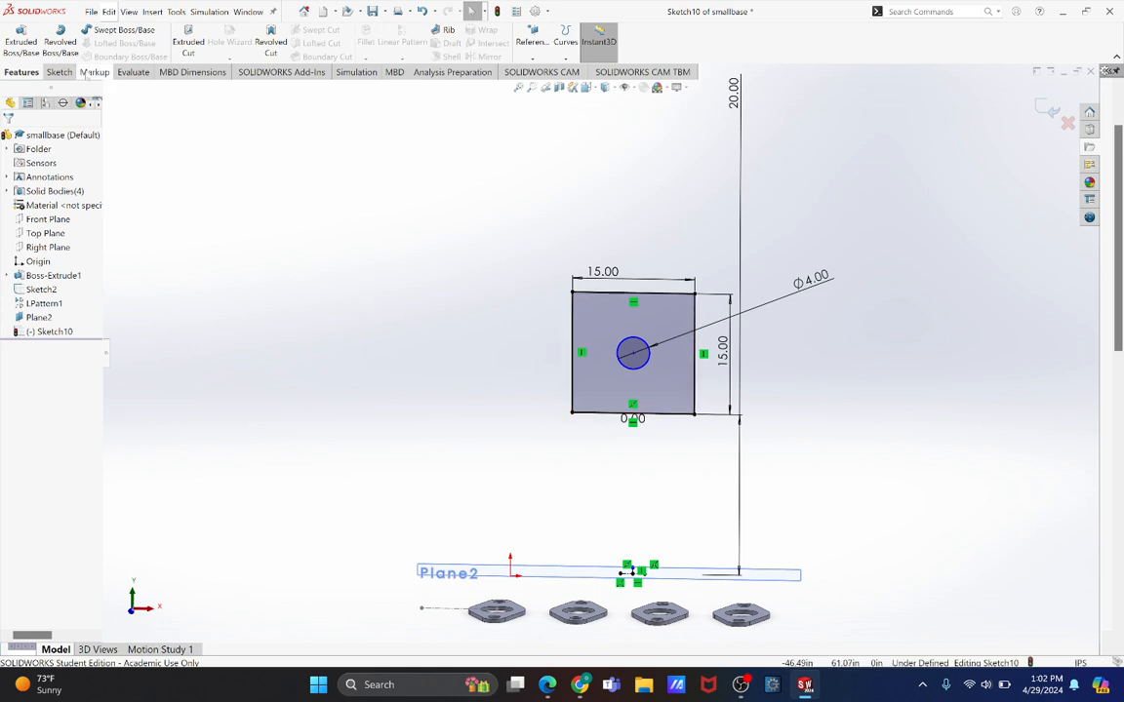
left_click(21, 41)
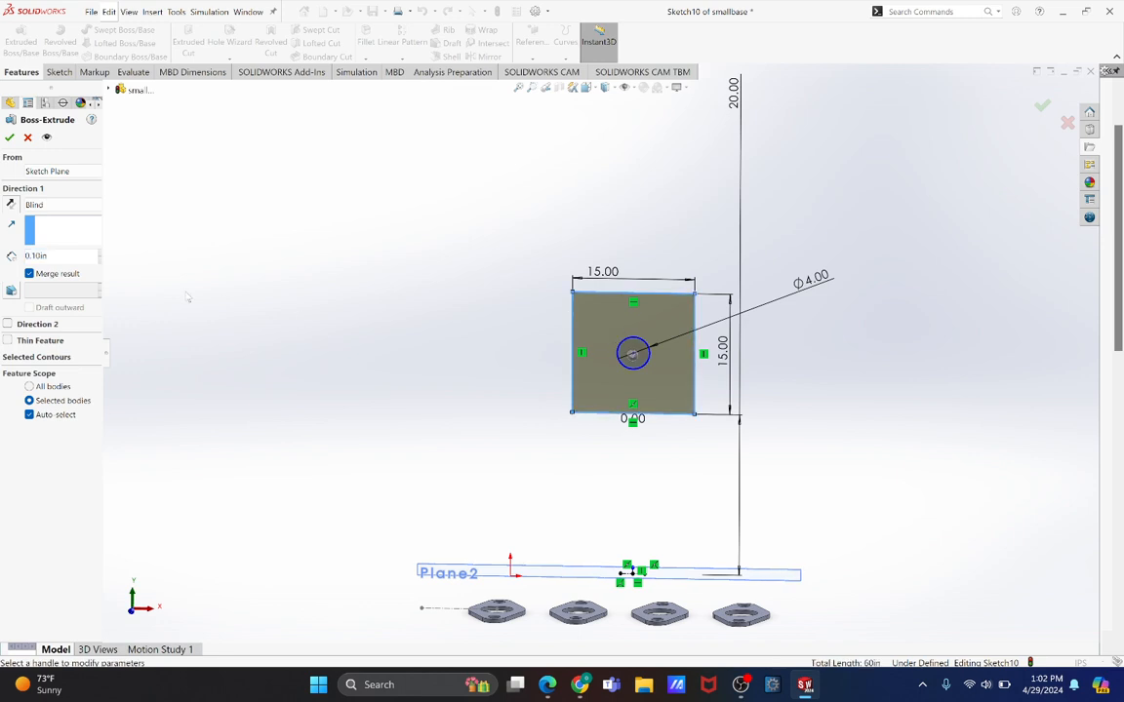
left_click_drag(54, 256, 17, 260)
type(".5")
key("Return")
left_click(635, 359)
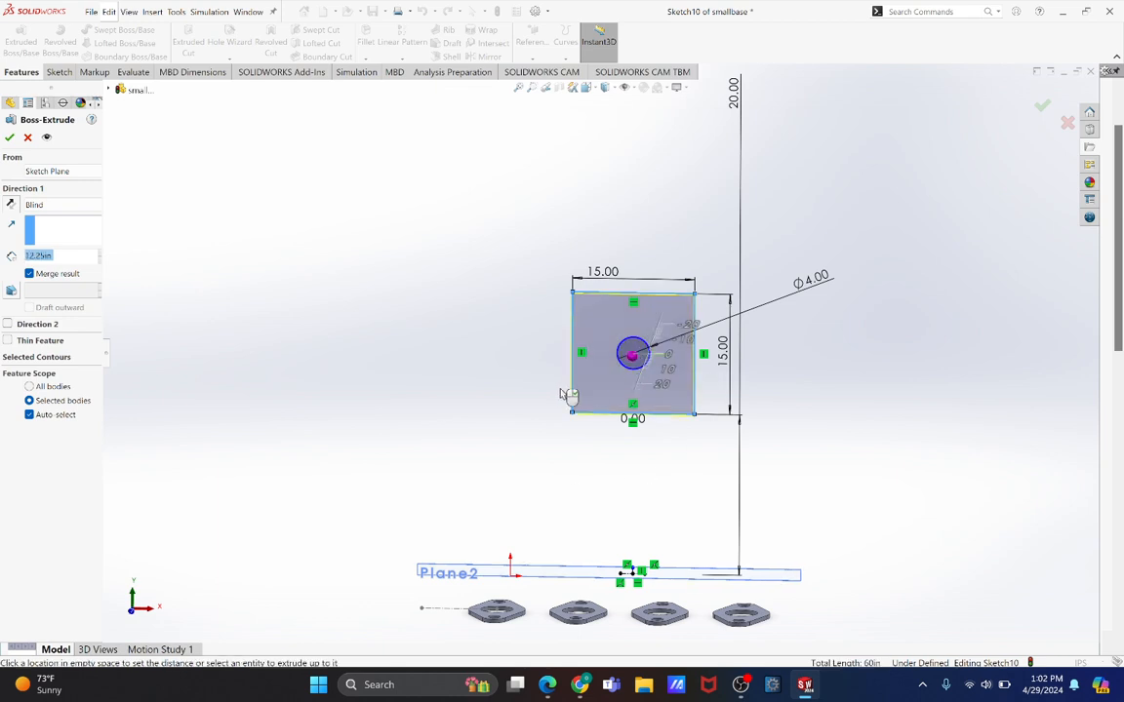
middle_click_drag(509, 352, 483, 364)
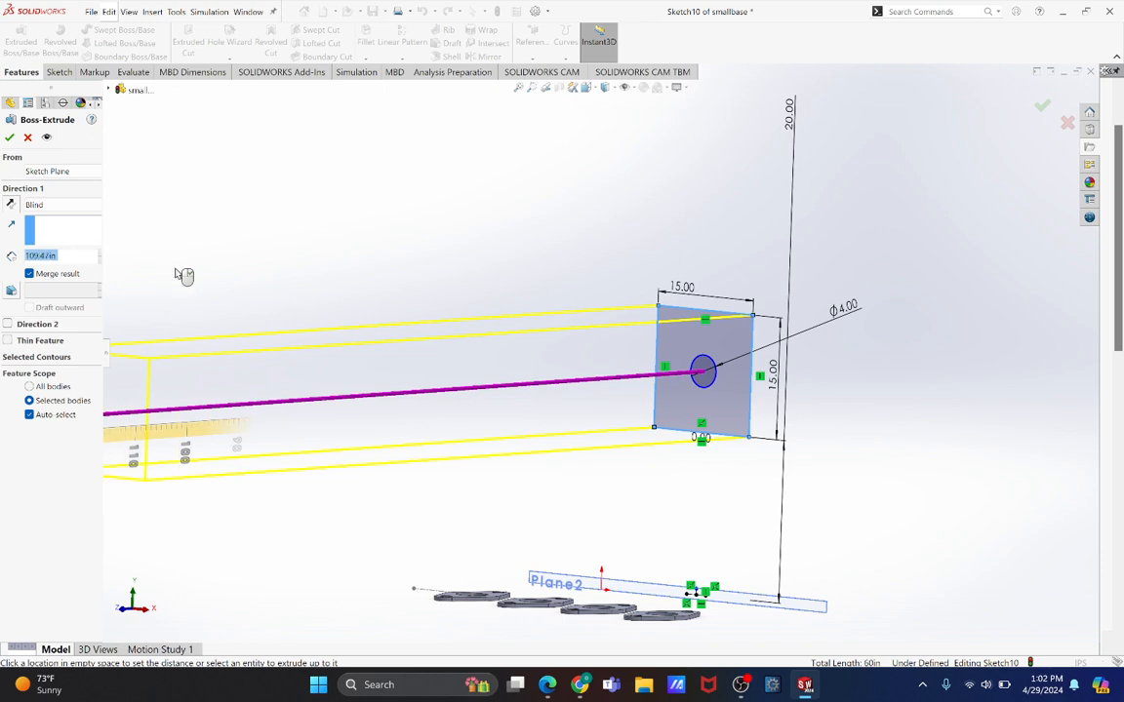
left_click(660, 404)
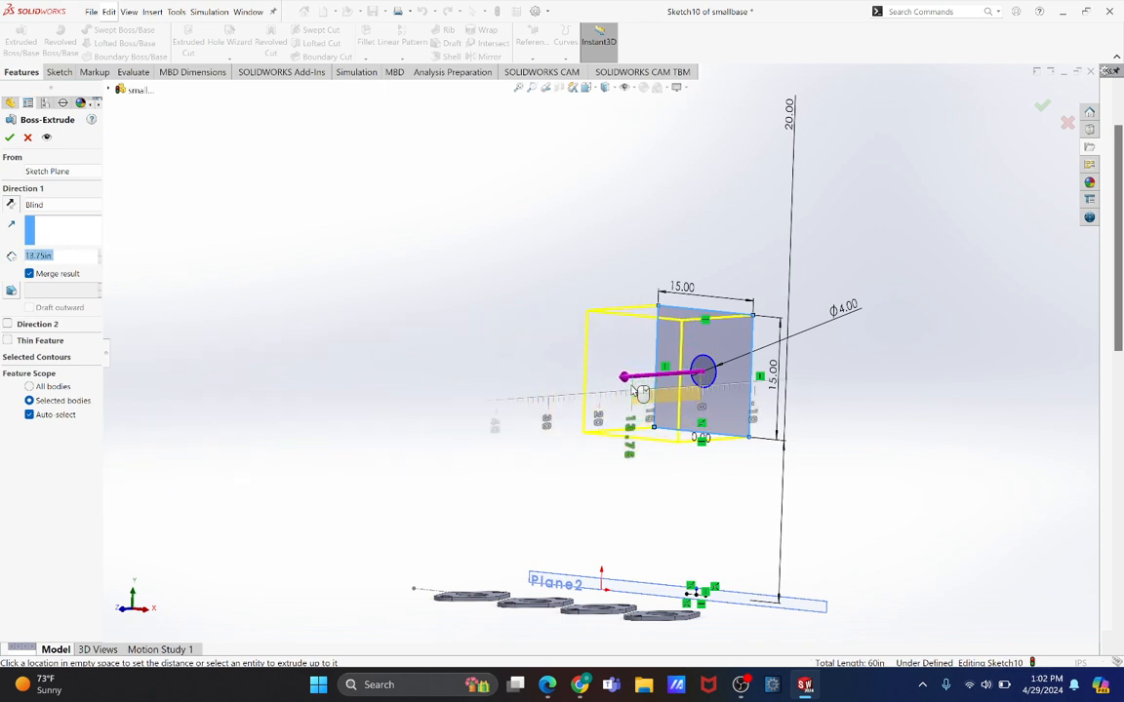
left_click(551, 442)
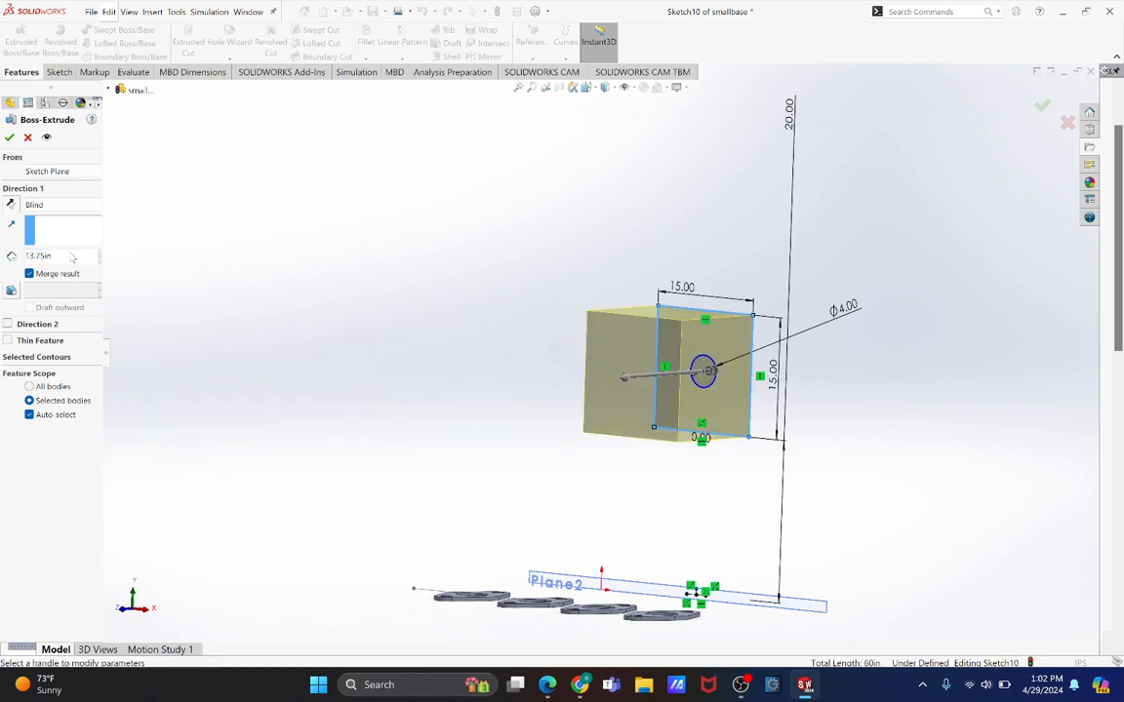
Step: Set the extrusion depth to 0.5 in and finish extruding the square plate
double_click(44, 256)
type("0.5")
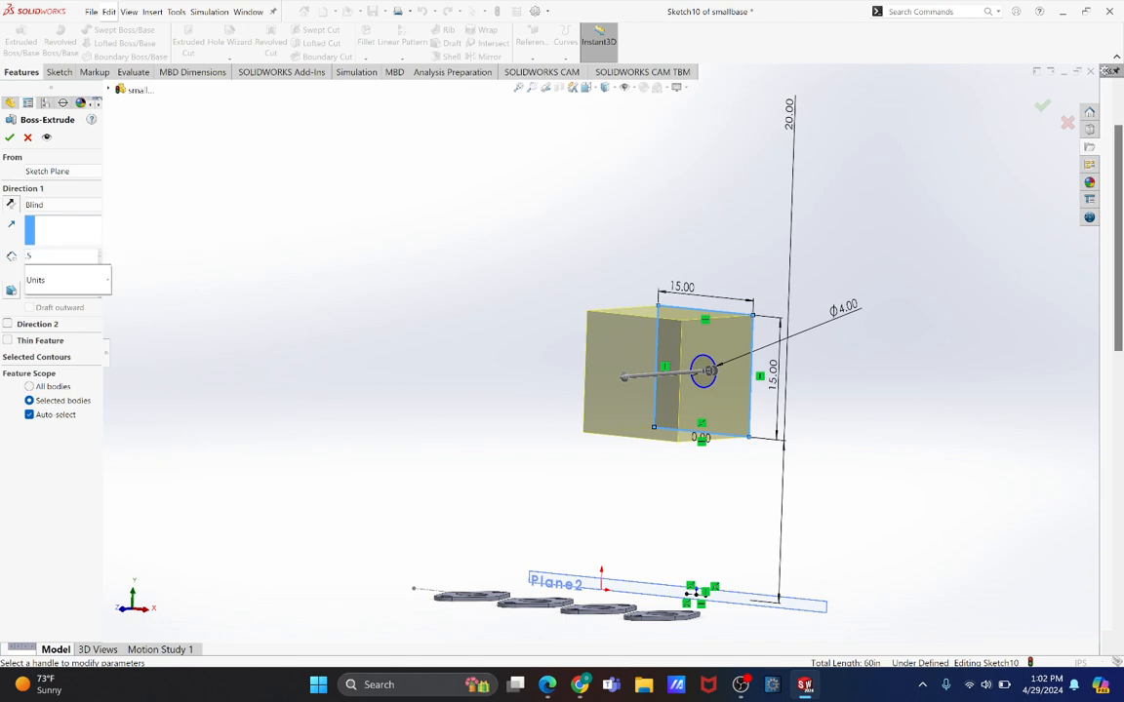
key("Return")
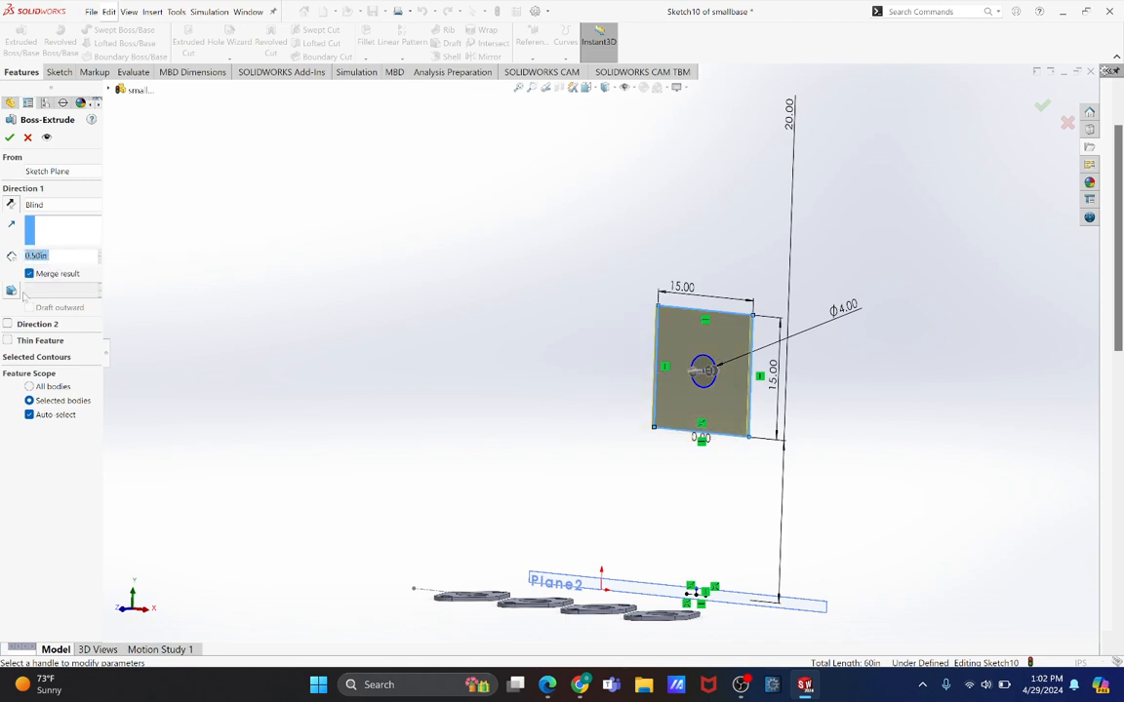
left_click(10, 138)
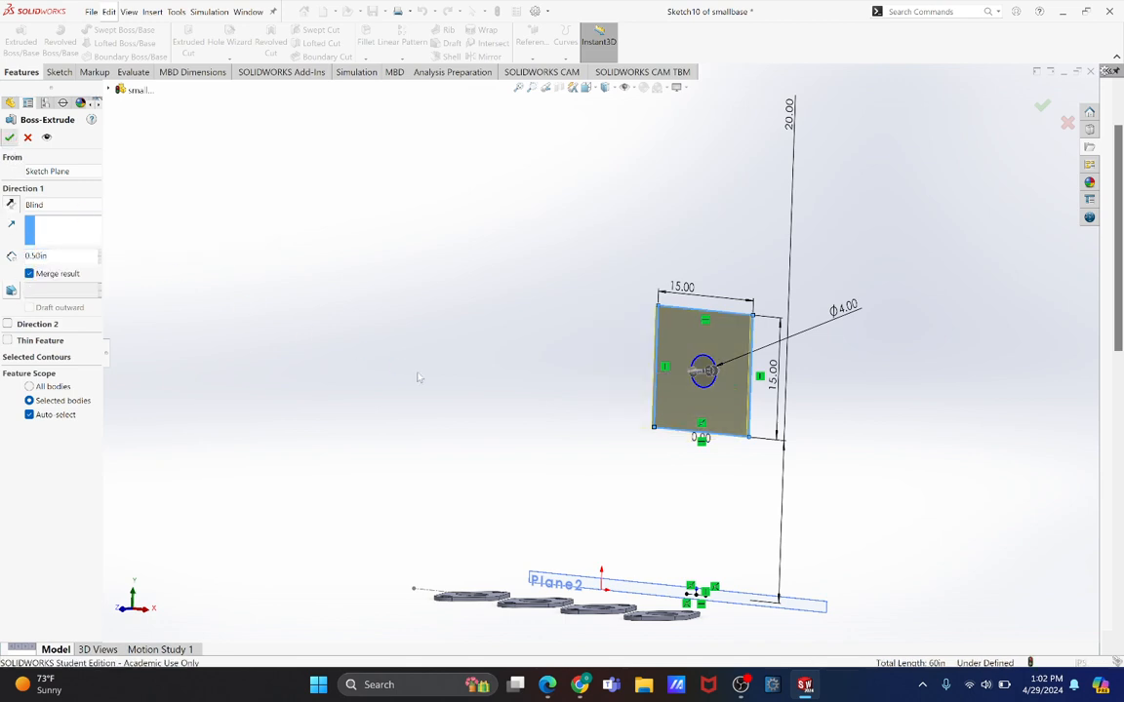
left_click(481, 424)
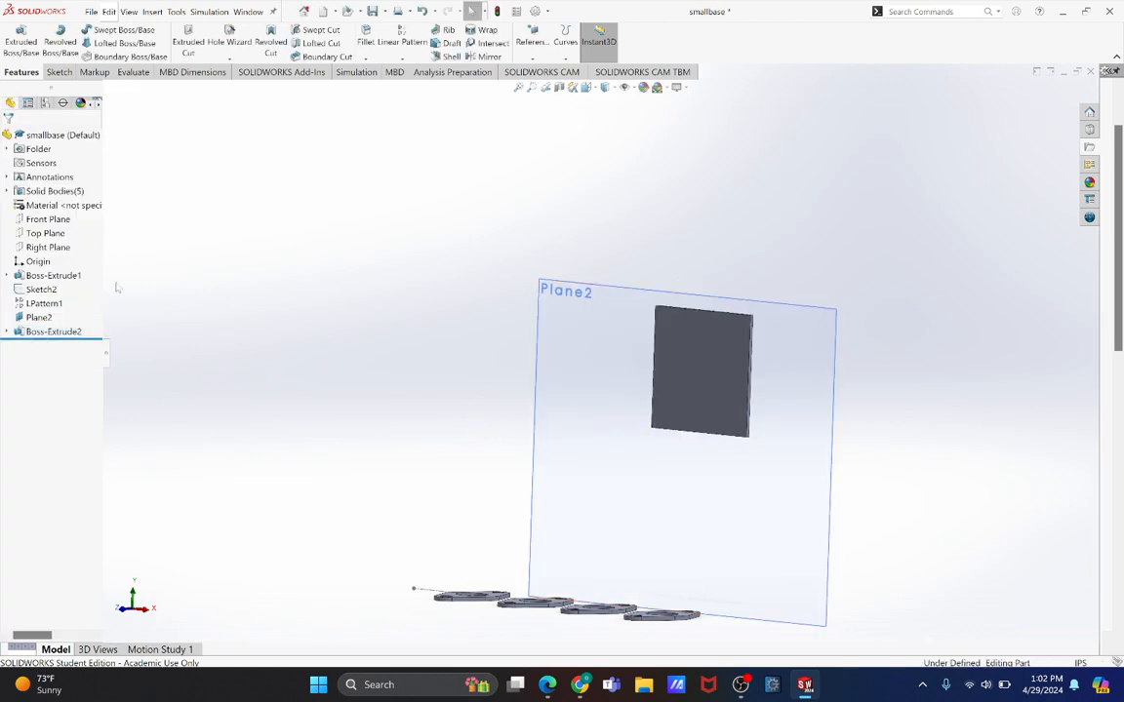
Step: Edit the square plate's extrusion to use only the contour around the 4 in circle, leaving the hole open, and save the part
right_click(57, 332)
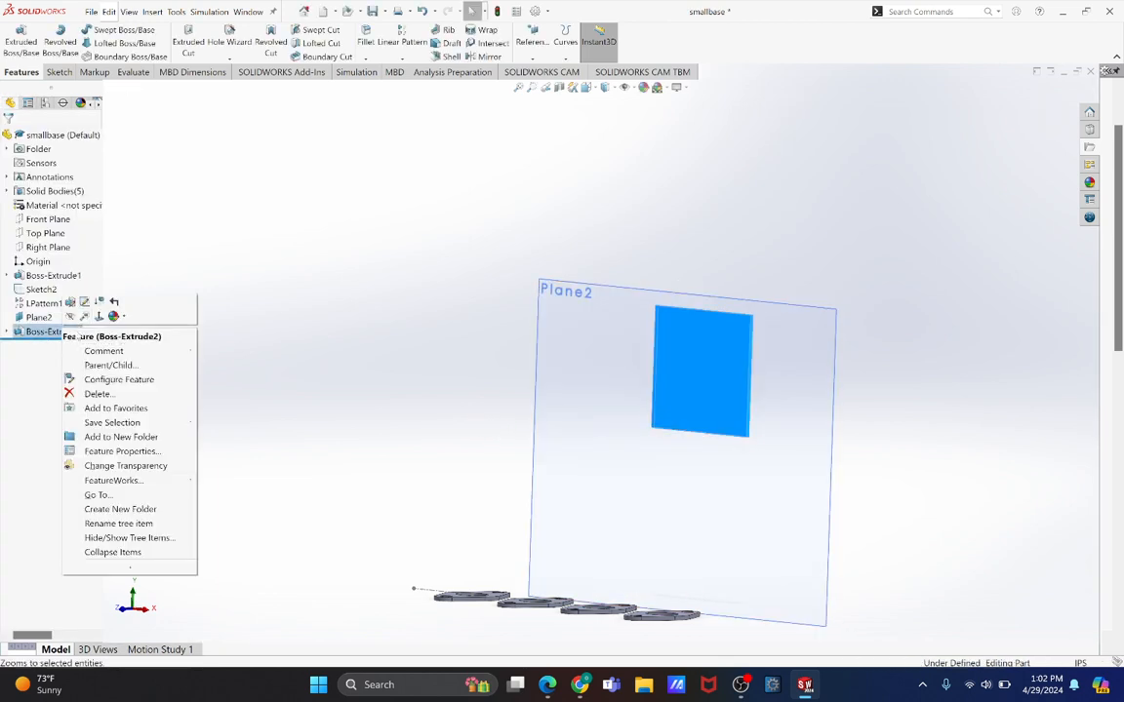
left_click(70, 303)
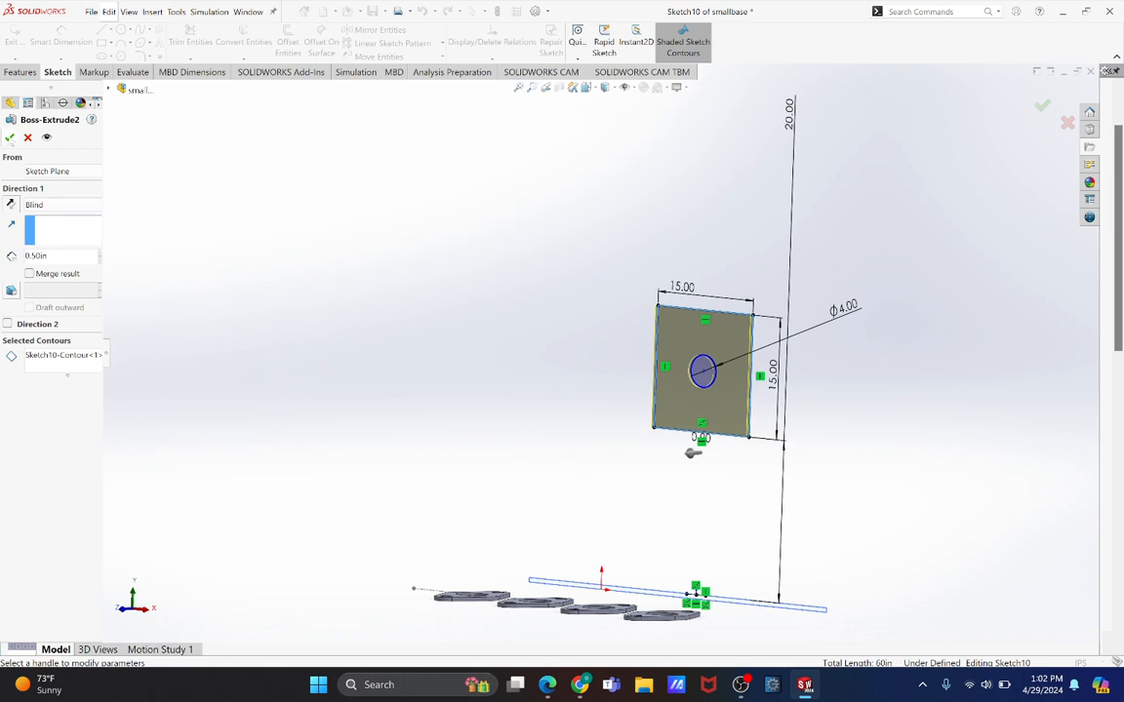
left_click(10, 137)
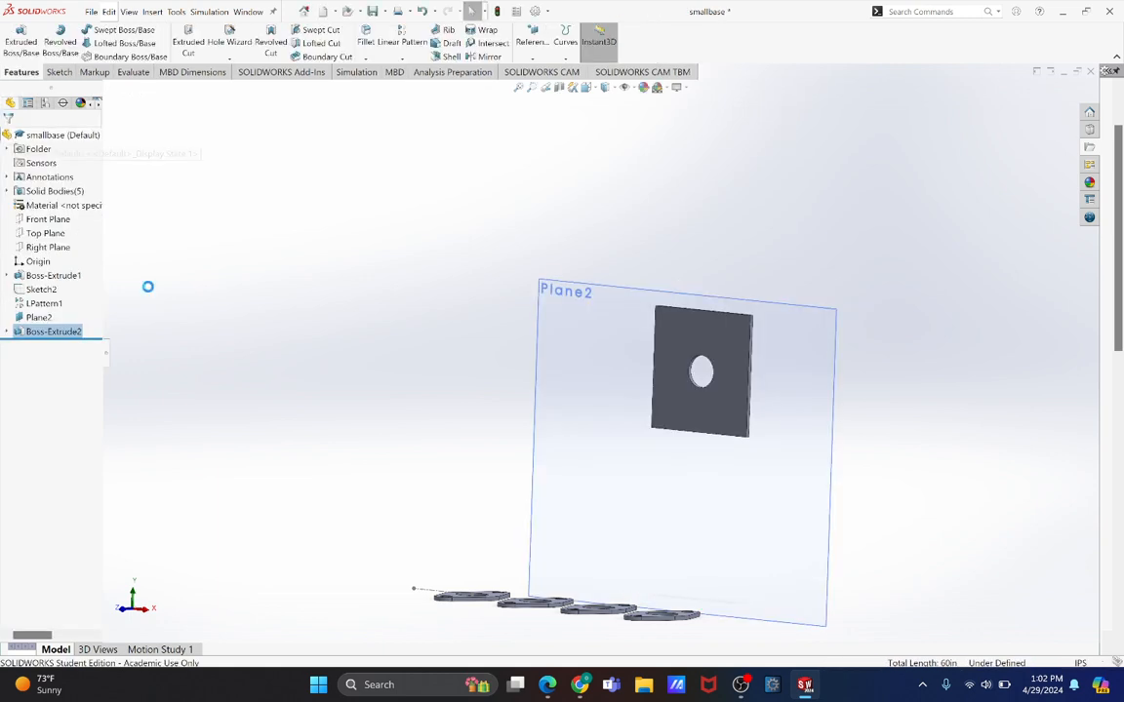
middle_click_drag(465, 452, 439, 472)
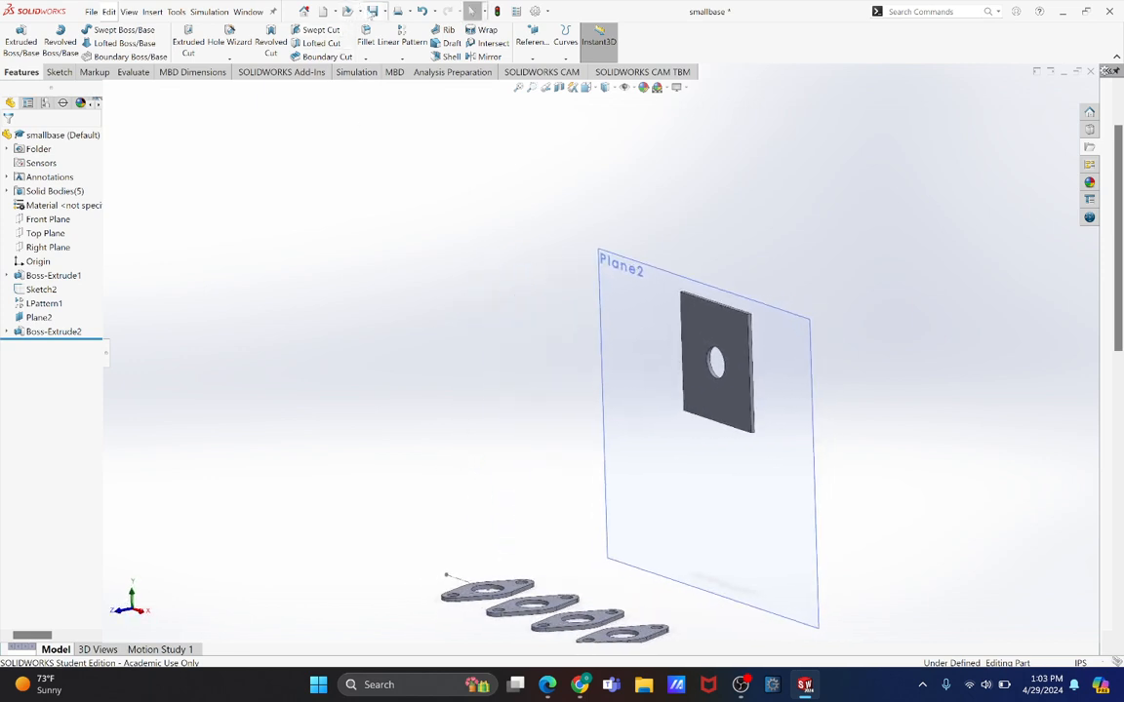
key("ctrl+s")
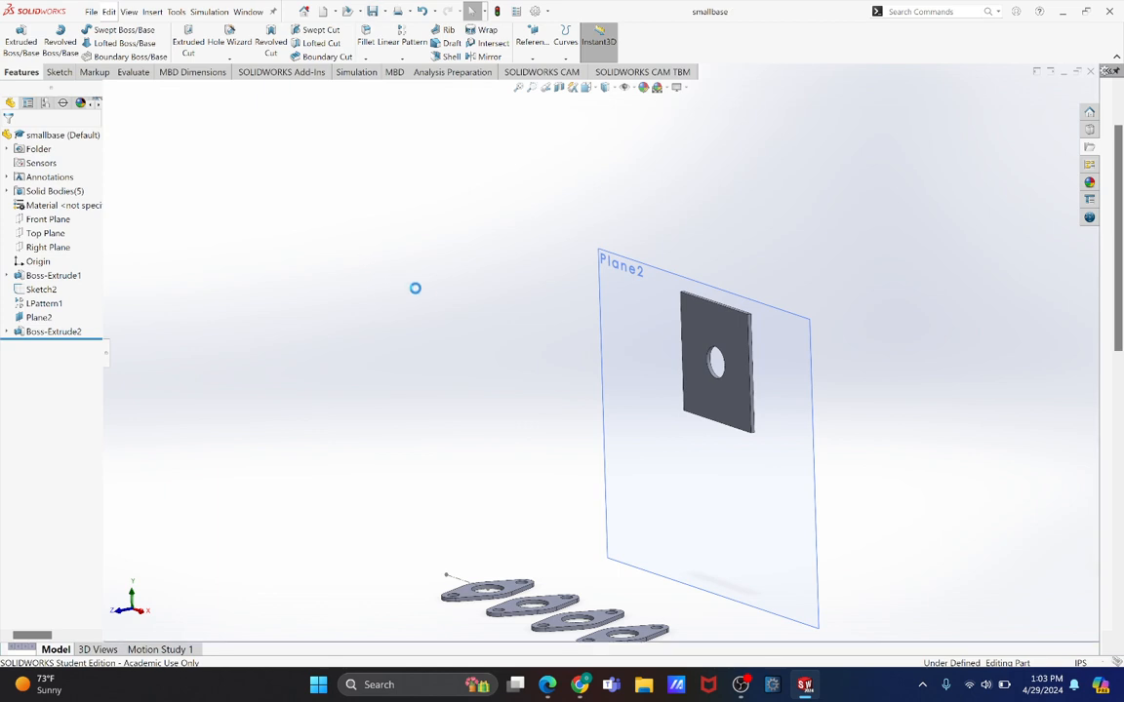
Step: Start a new sketch on the front face of the square plate
middle_click_drag(605, 423, 599, 462)
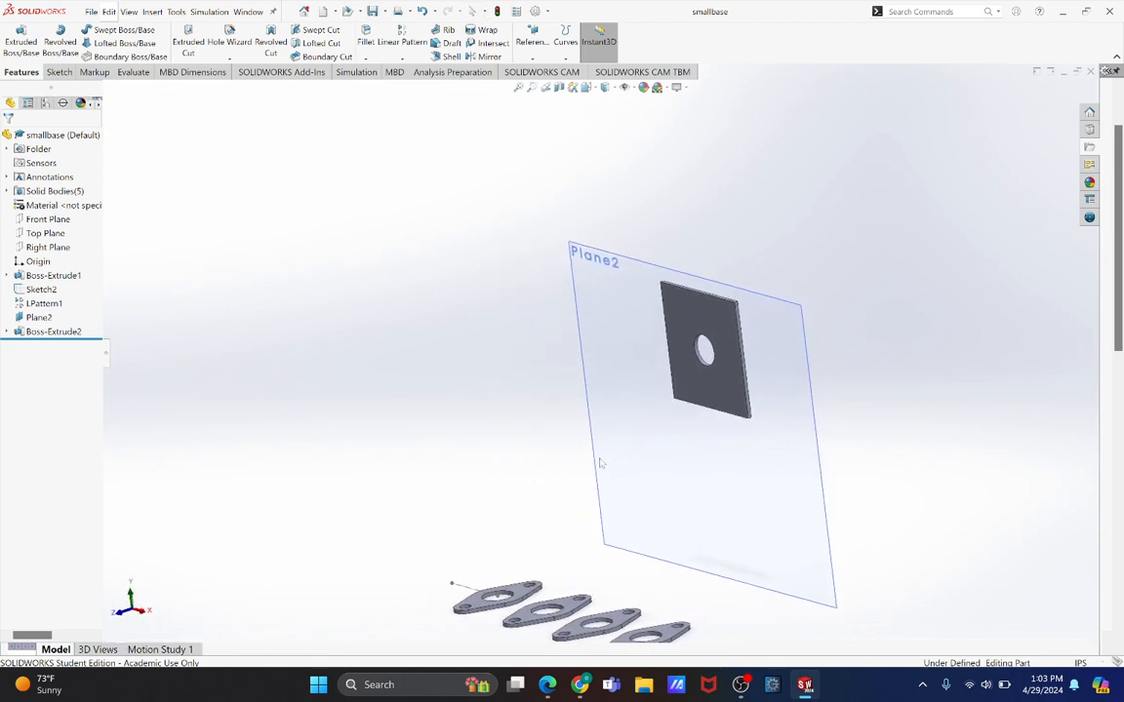
key("f")
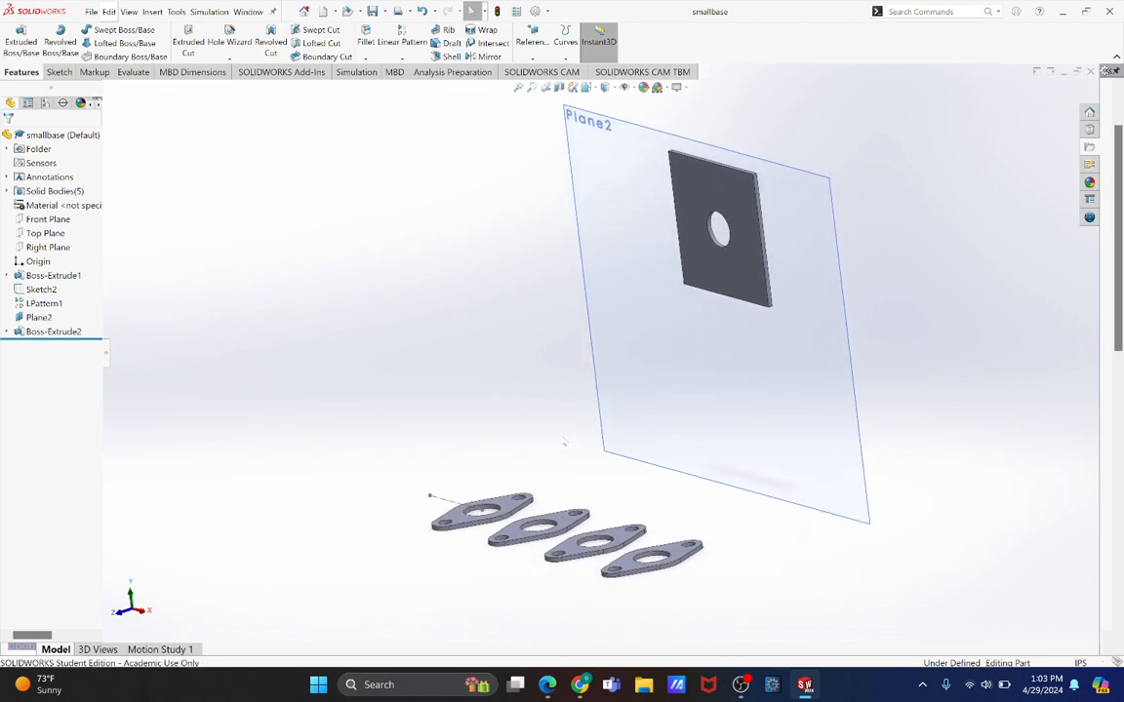
mouse_move(542, 436)
middle_mouse_down()
mouse_move(537, 421)
mouse_move(564, 378)
mouse_move(549, 477)
mouse_move(537, 423)
middle_mouse_up()
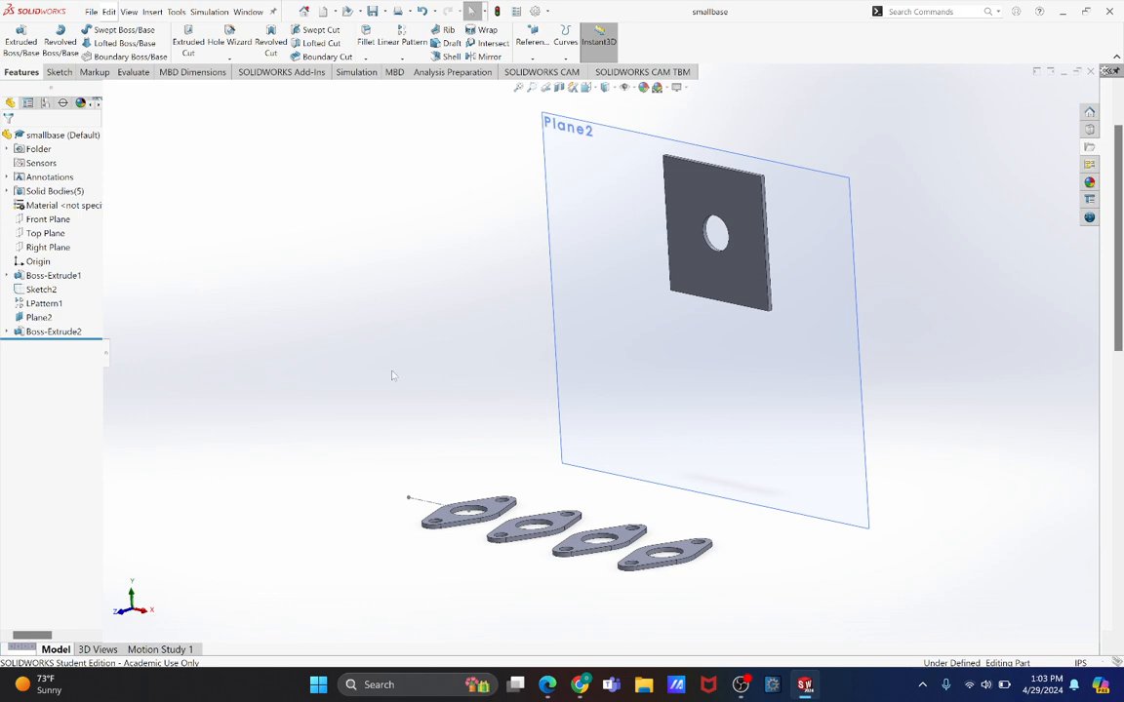
mouse_move(393, 381)
middle_mouse_down()
mouse_move(390, 369)
mouse_move(374, 371)
mouse_move(384, 366)
middle_mouse_up()
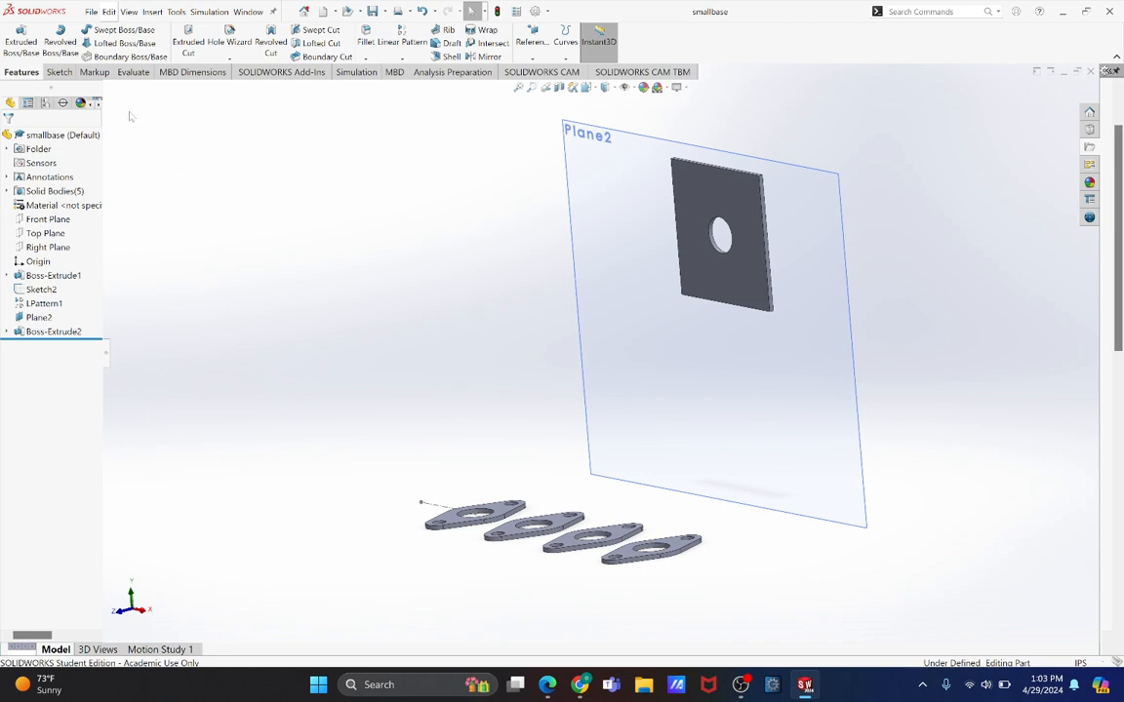
left_click(59, 72)
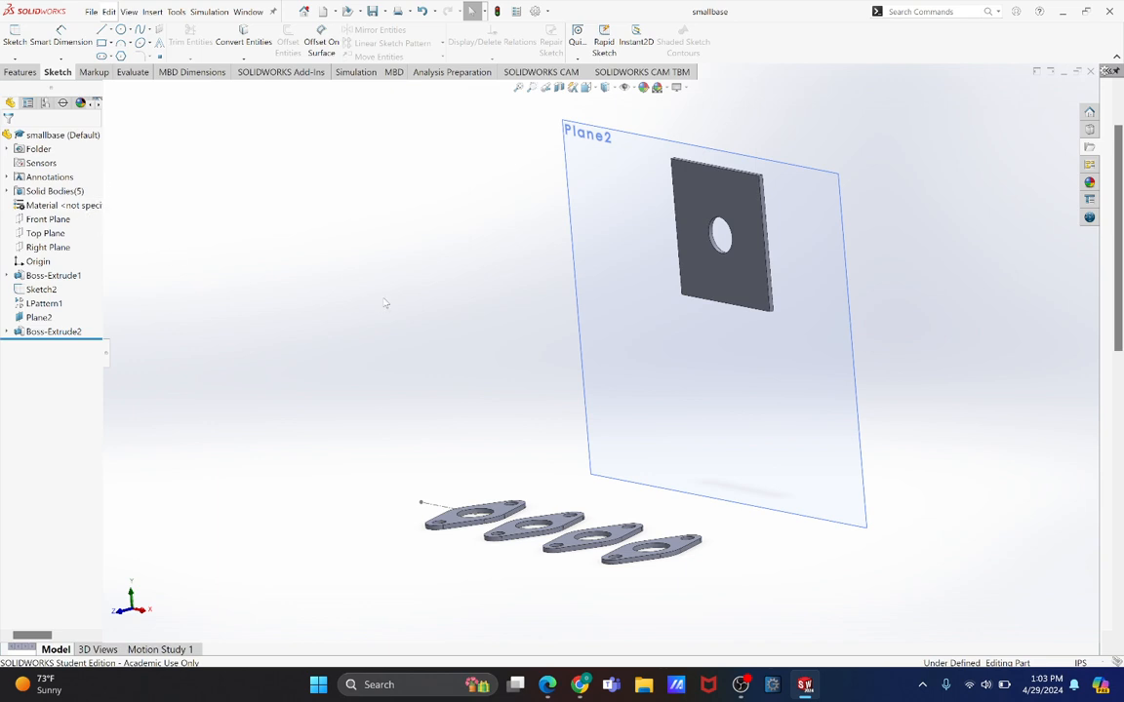
middle_click_drag(386, 303, 359, 302)
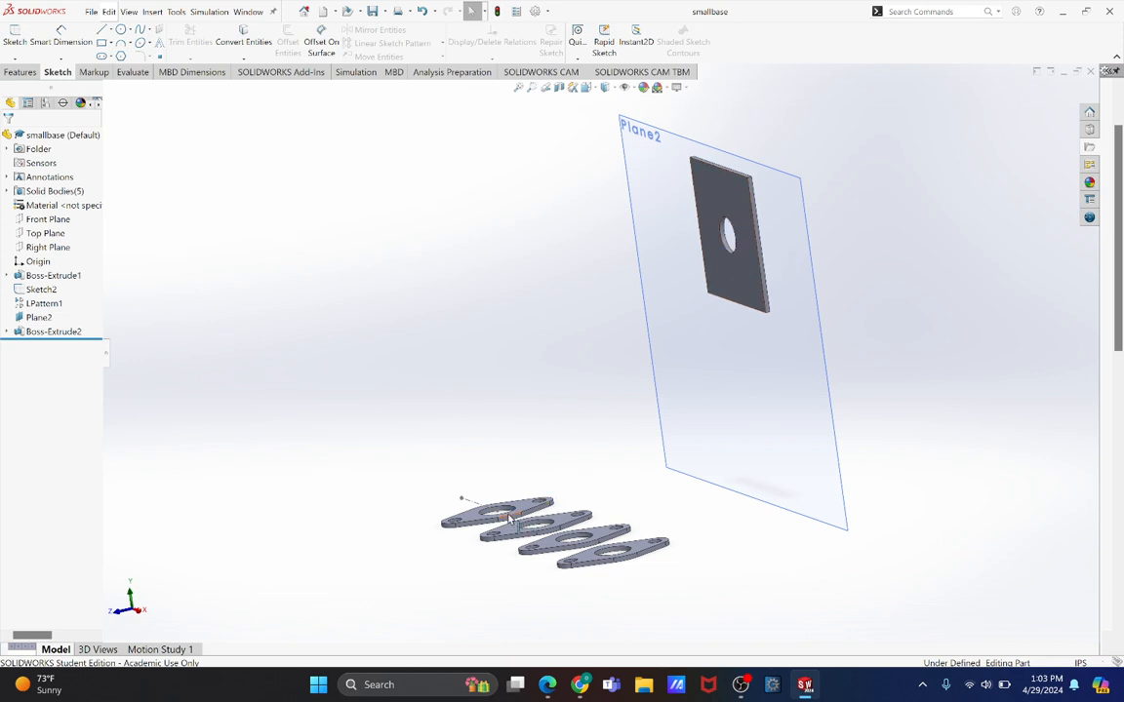
middle_click_drag(554, 365, 488, 327)
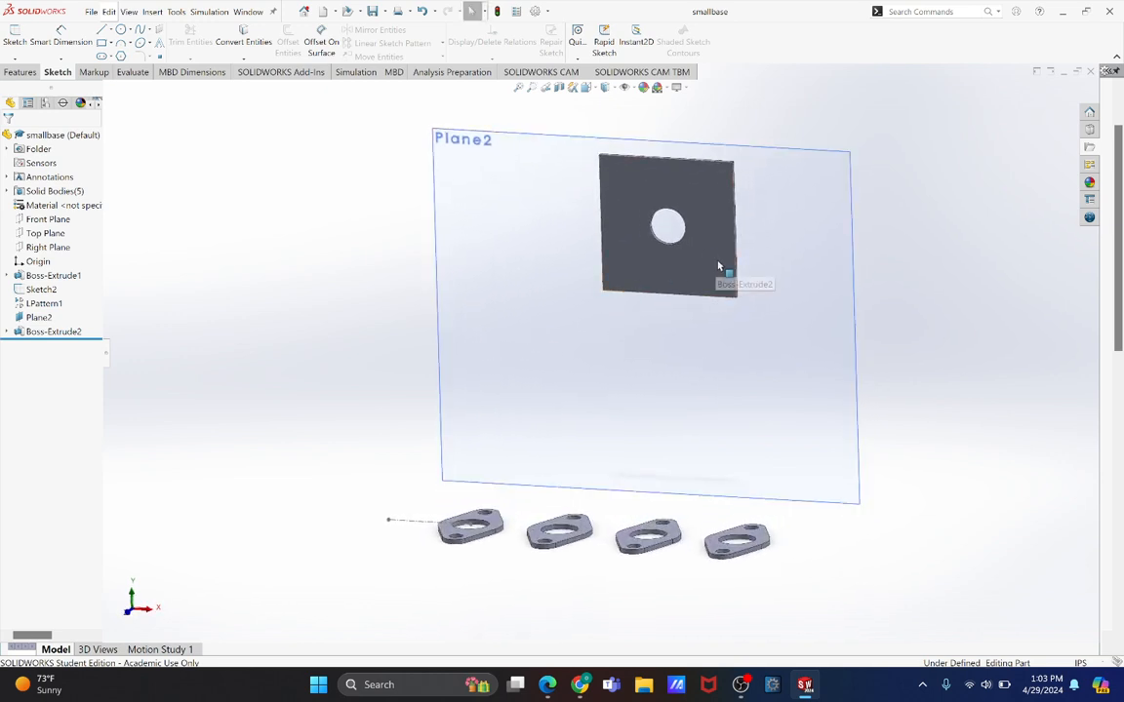
middle_click_drag(715, 250, 735, 234)
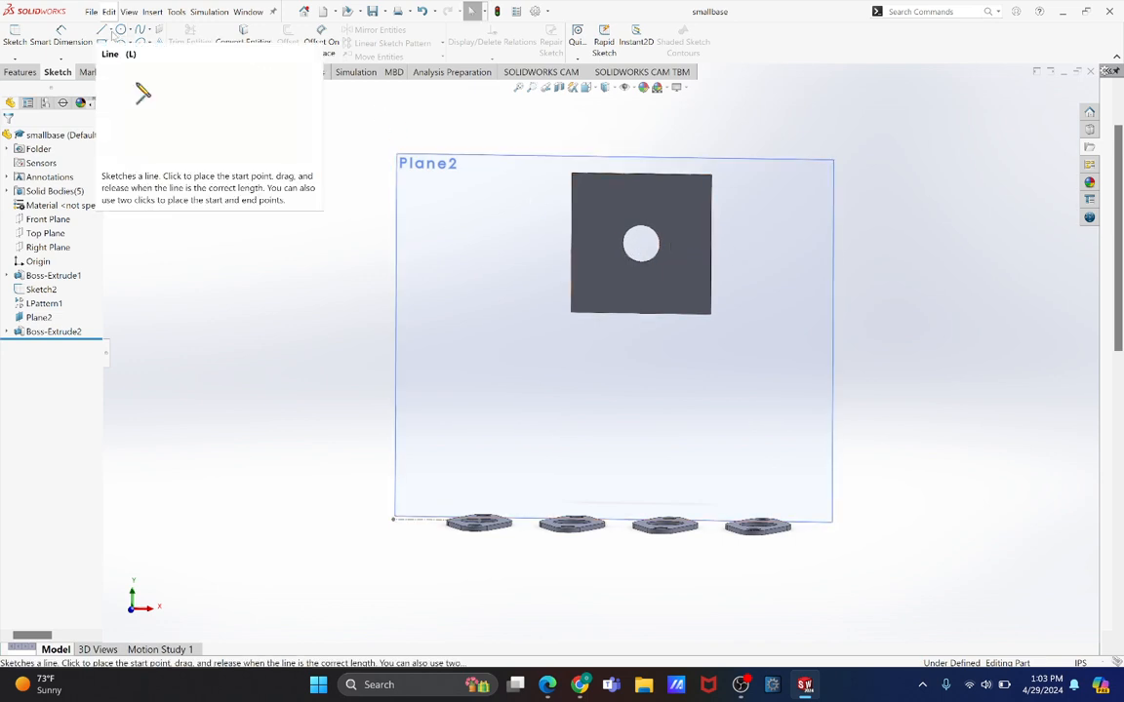
left_click(110, 30)
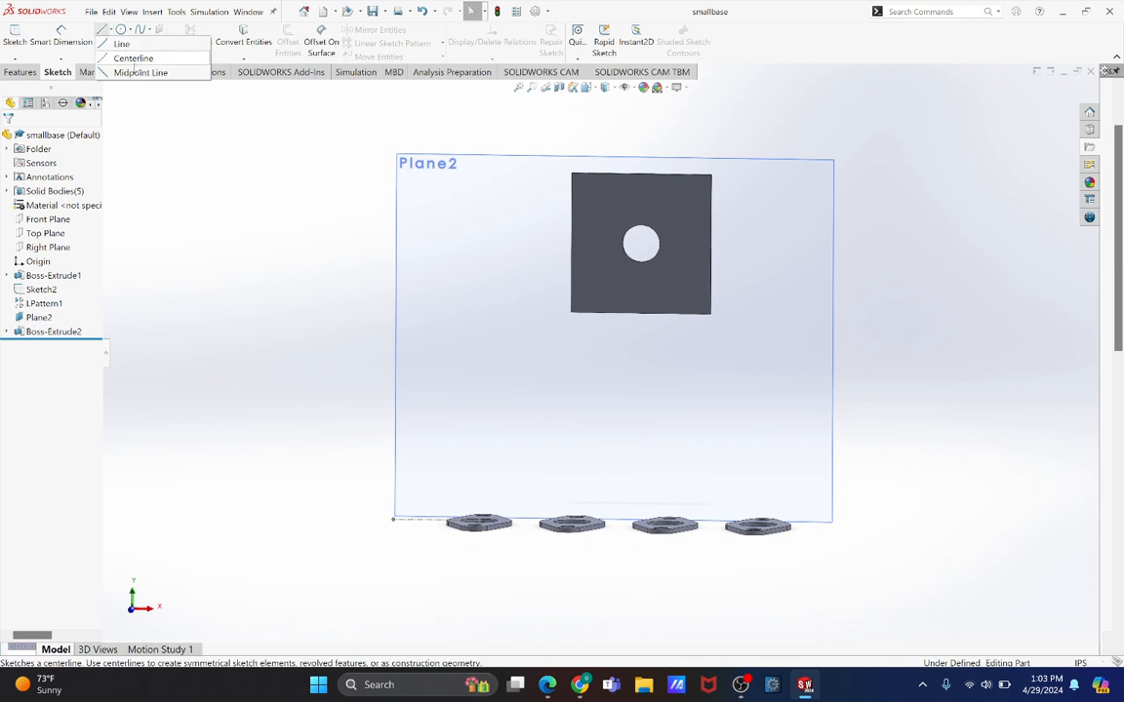
left_click(152, 72)
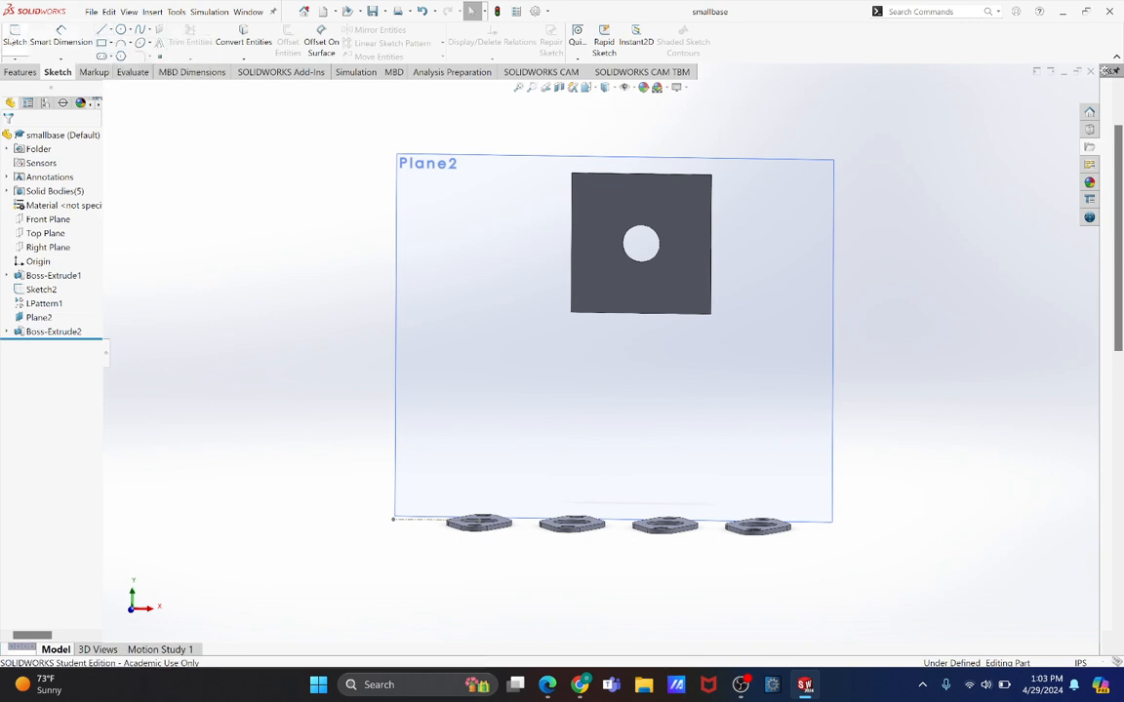
left_click(599, 216)
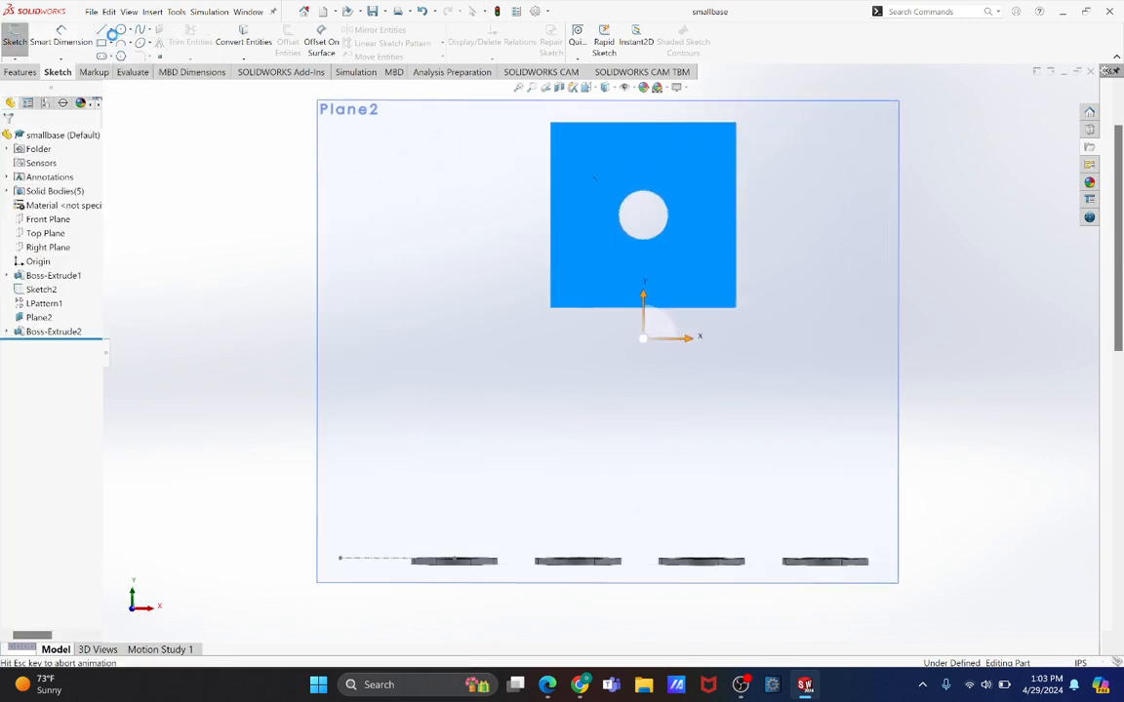
Step: Draw a horizontal centerline from the centre of the plate's hole out past its side edge and exit the sketch
left_click(112, 29)
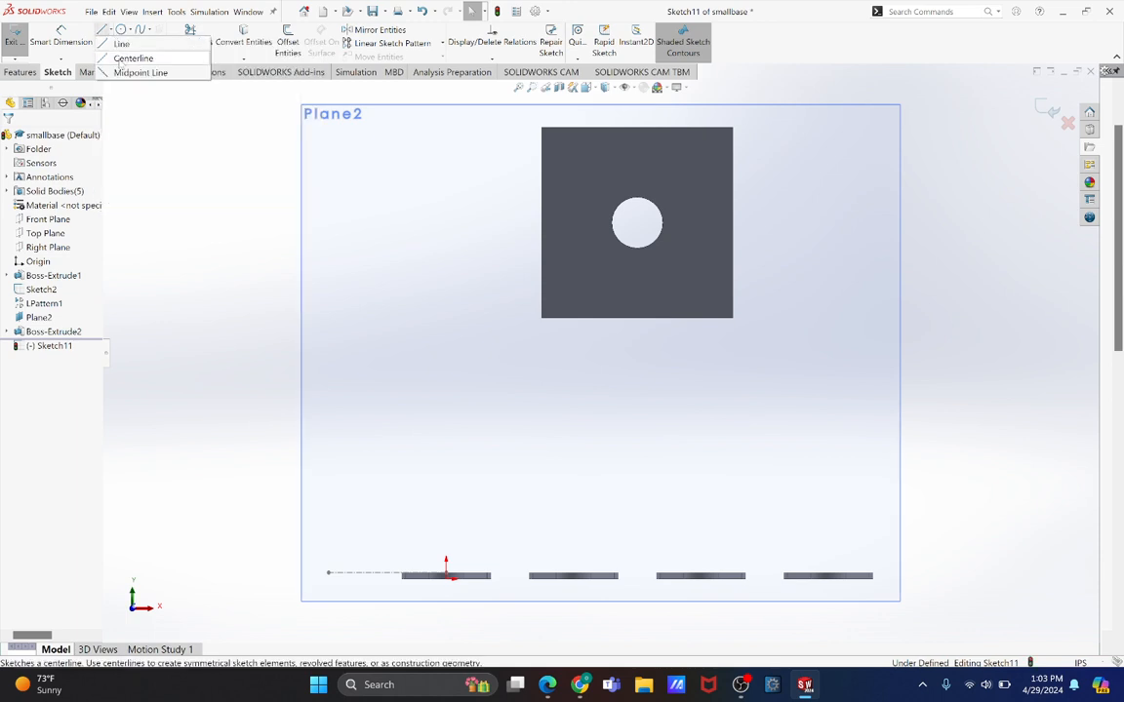
left_click(133, 58)
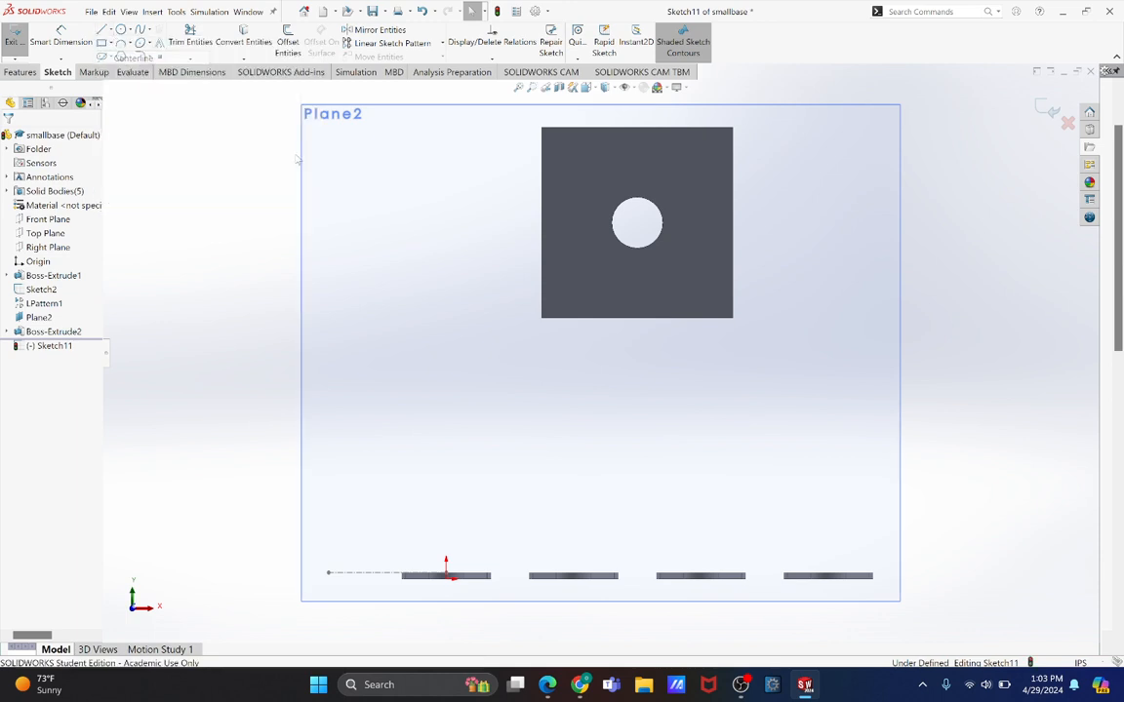
left_click(638, 223)
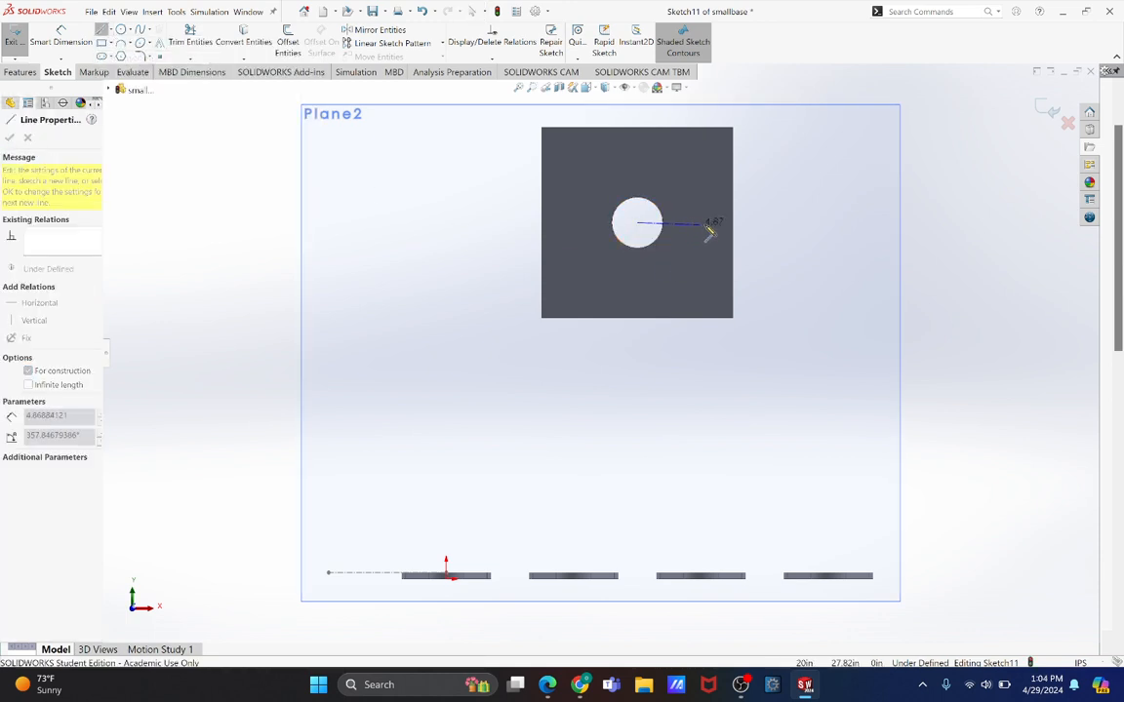
left_click(778, 225)
key("Escape")
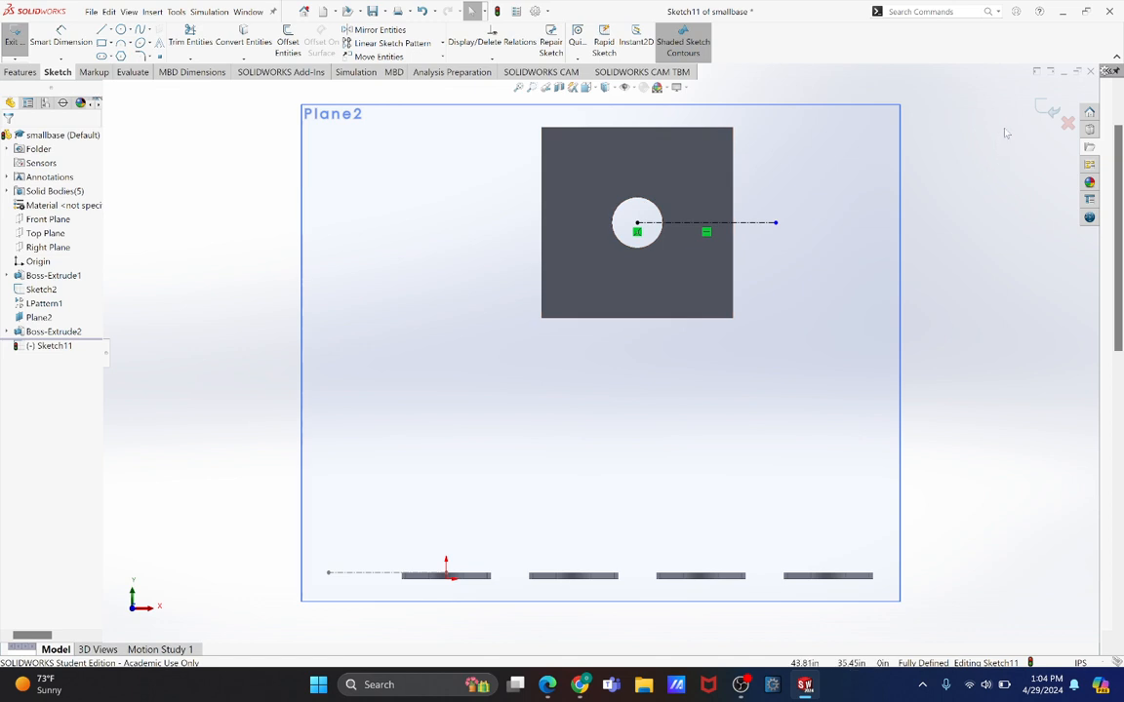
left_click(1049, 109)
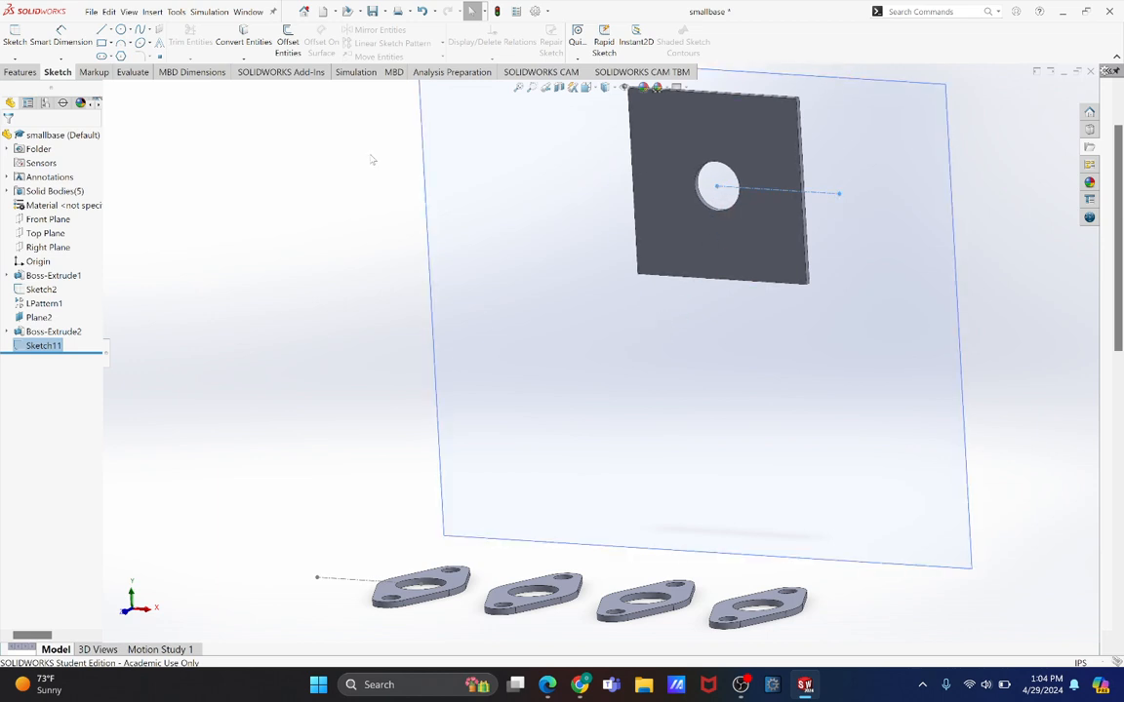
left_click(14, 42)
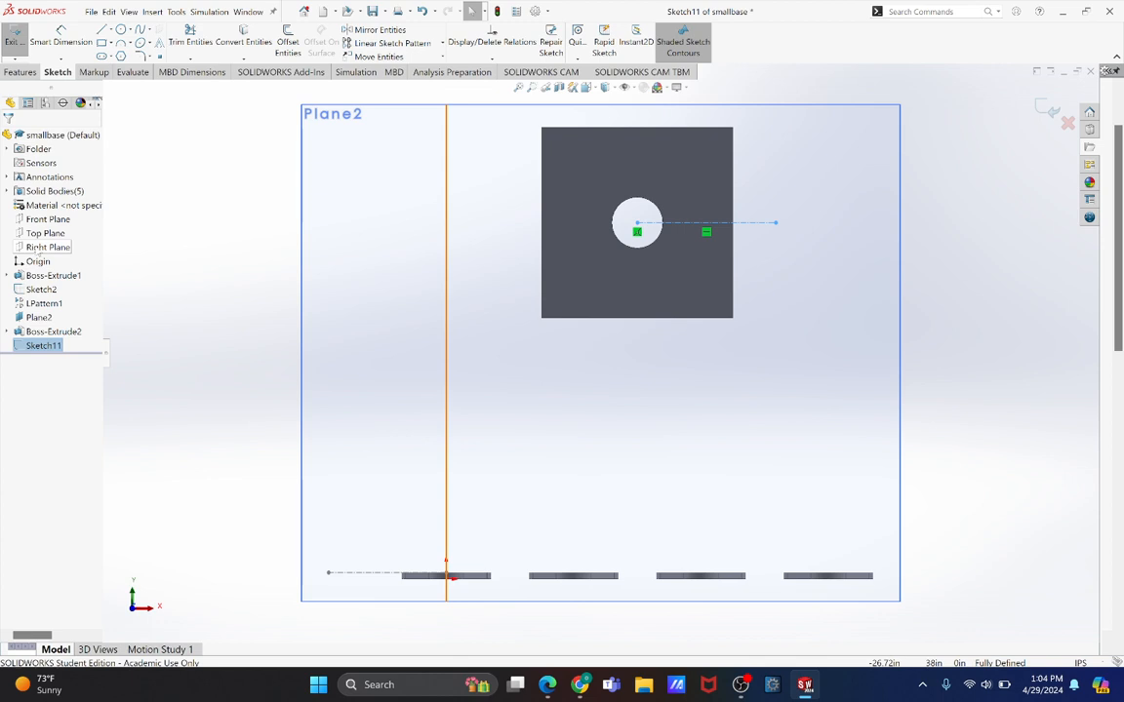
middle_click_drag(389, 326, 325, 366)
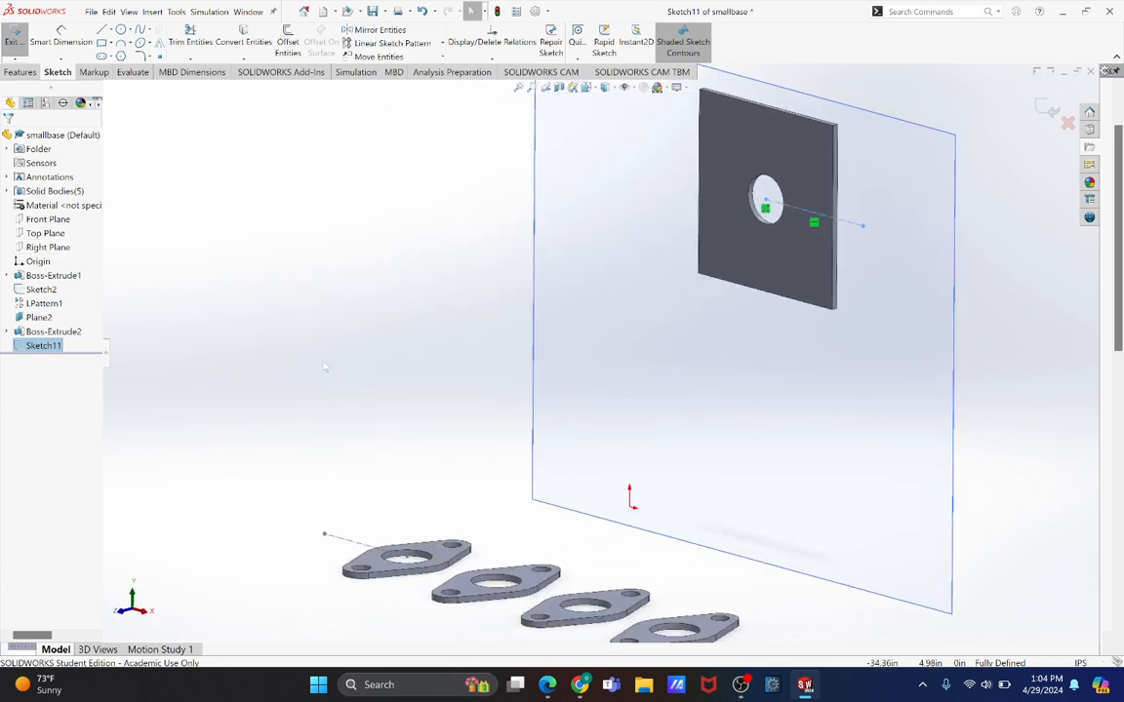
scroll(325, 367, "up", 2)
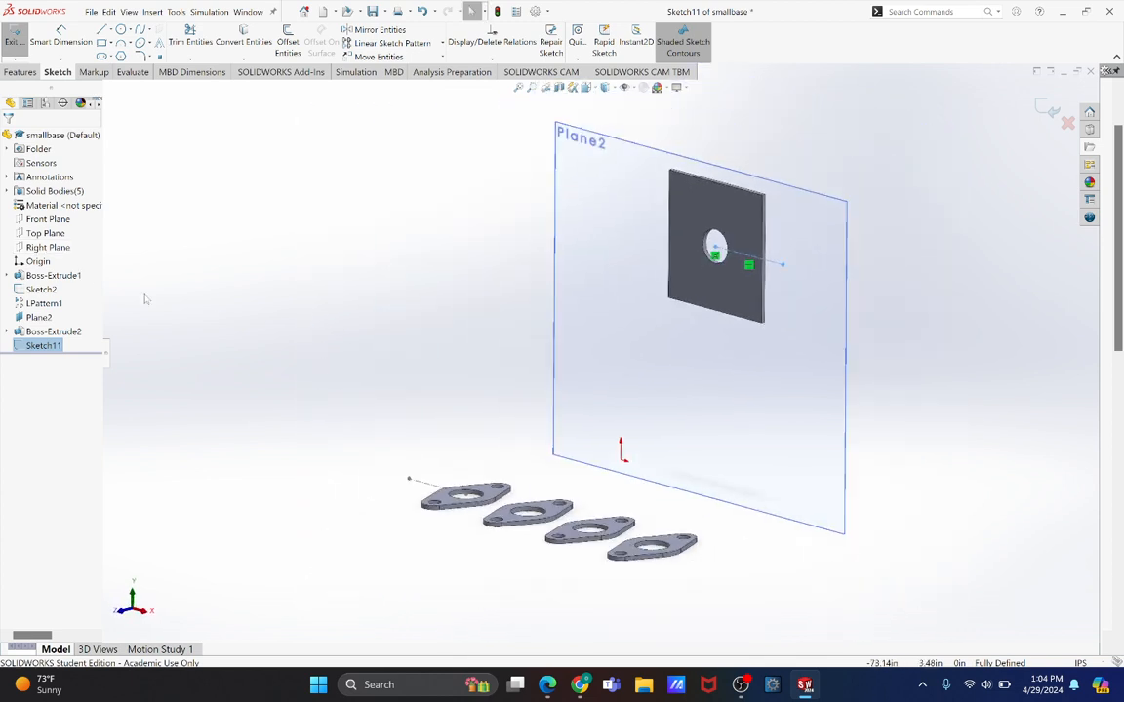
left_click(39, 247)
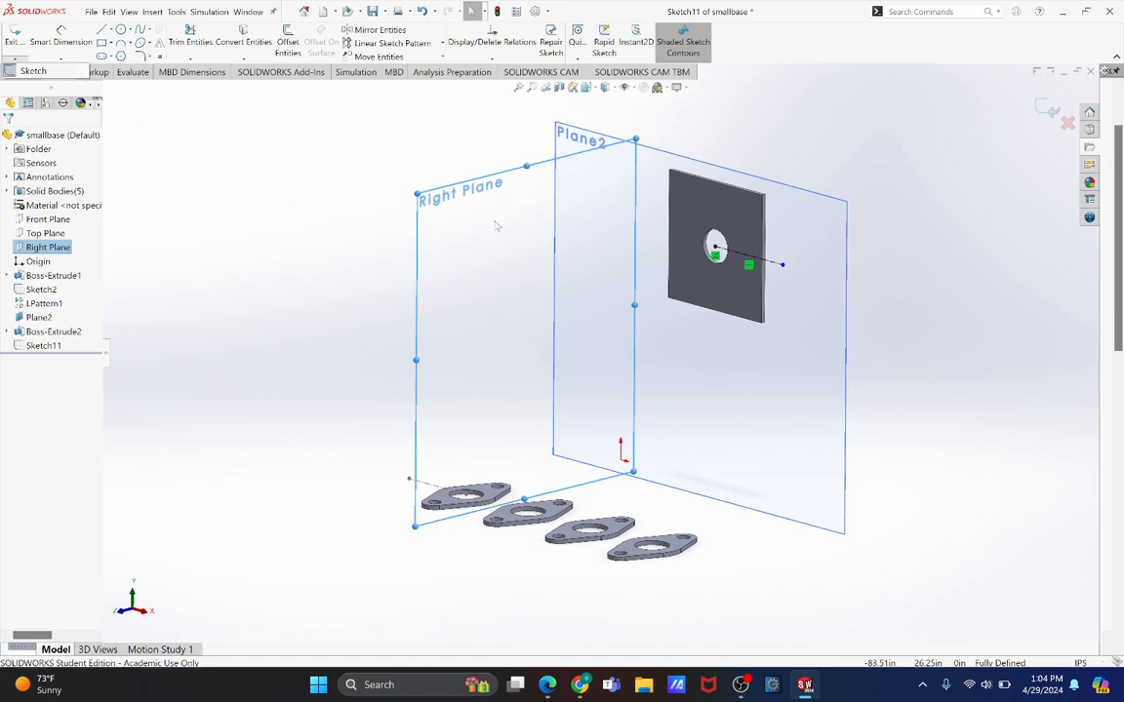
left_click(304, 223)
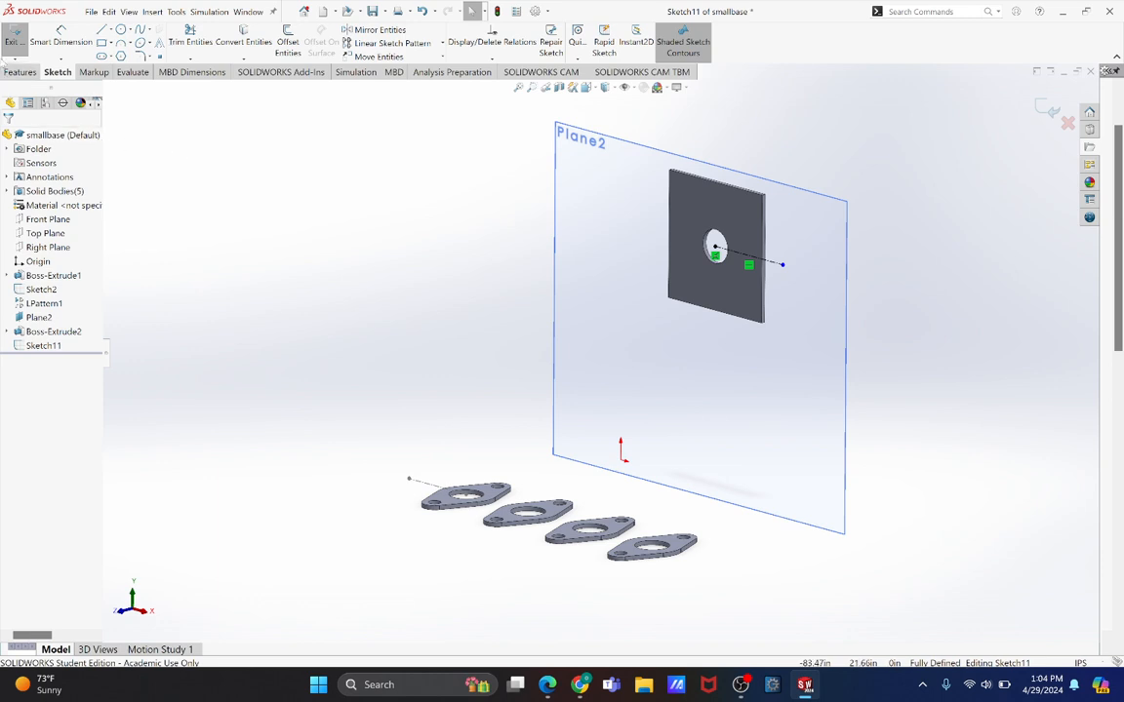
left_click(1069, 122)
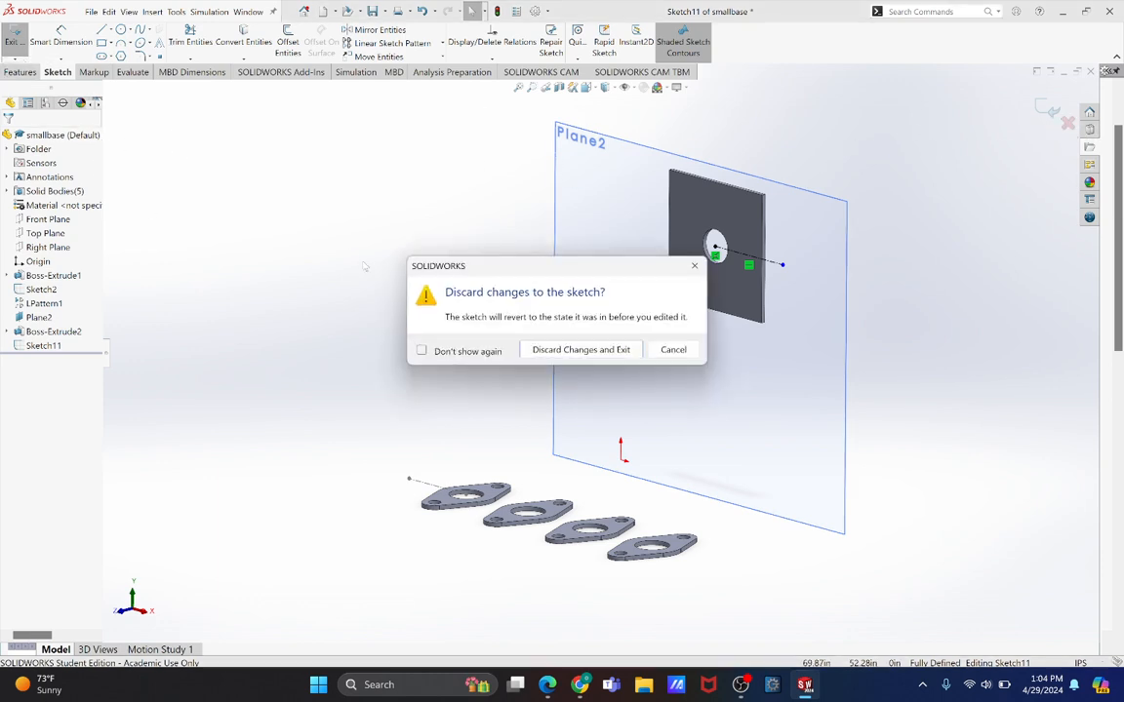
left_click(529, 349)
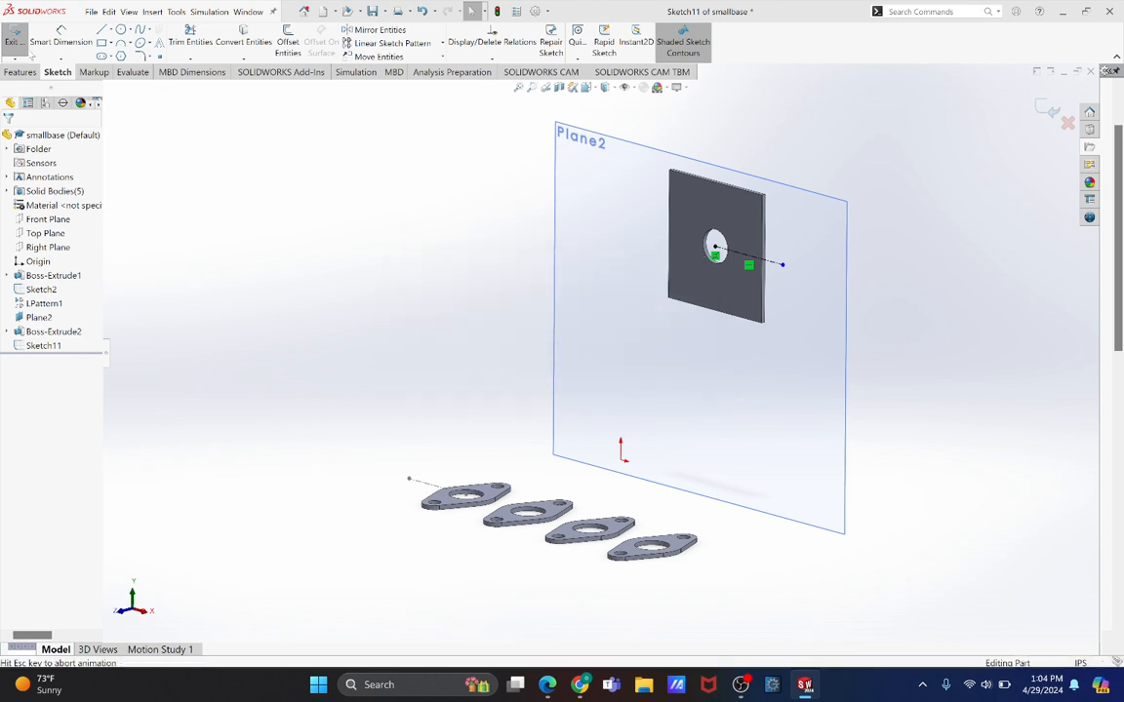
Step: Start a 3D sketch and select the Right Plane
left_click(14, 59)
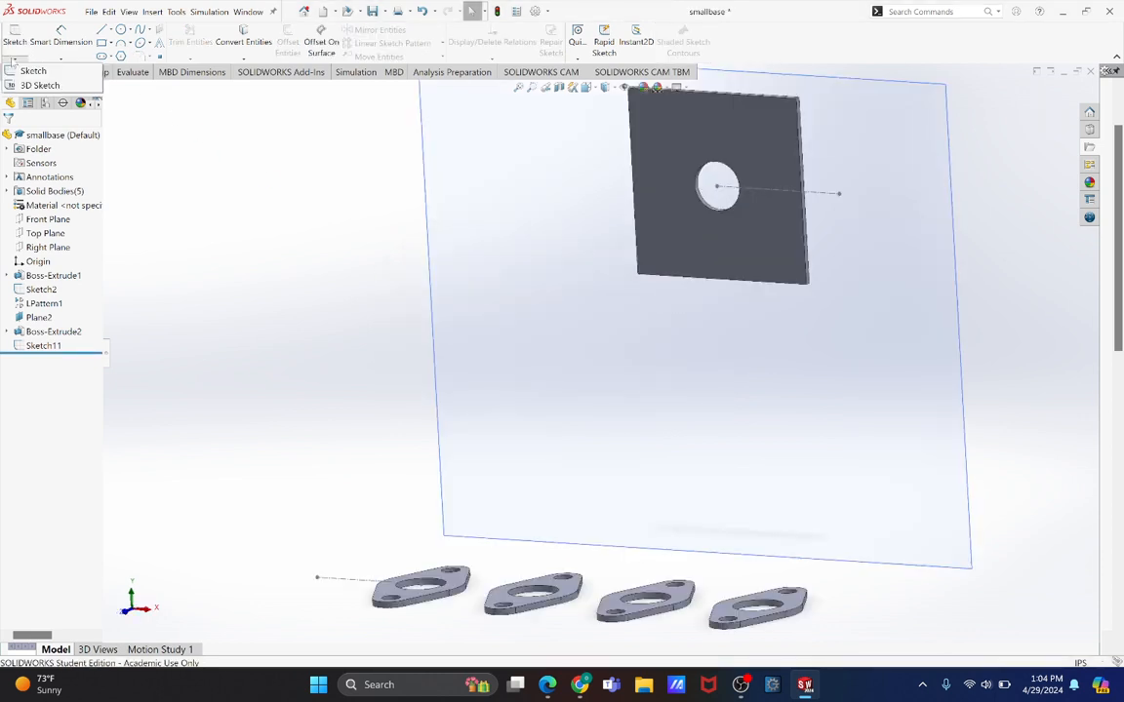
left_click(36, 85)
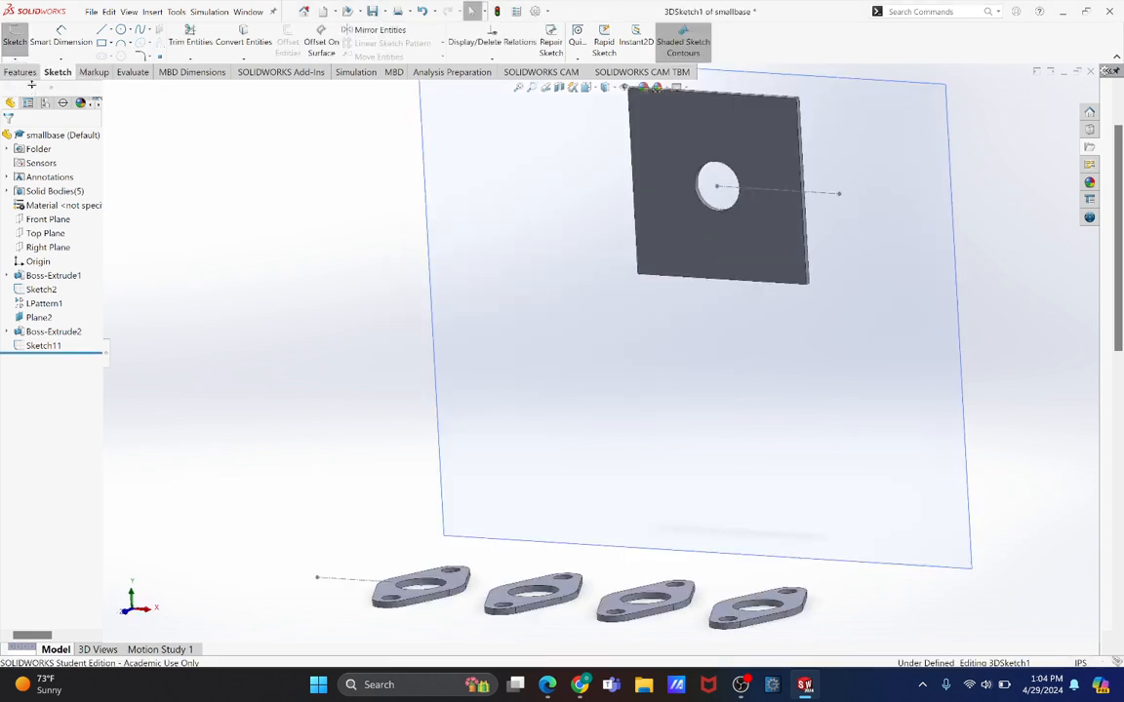
left_click(35, 251)
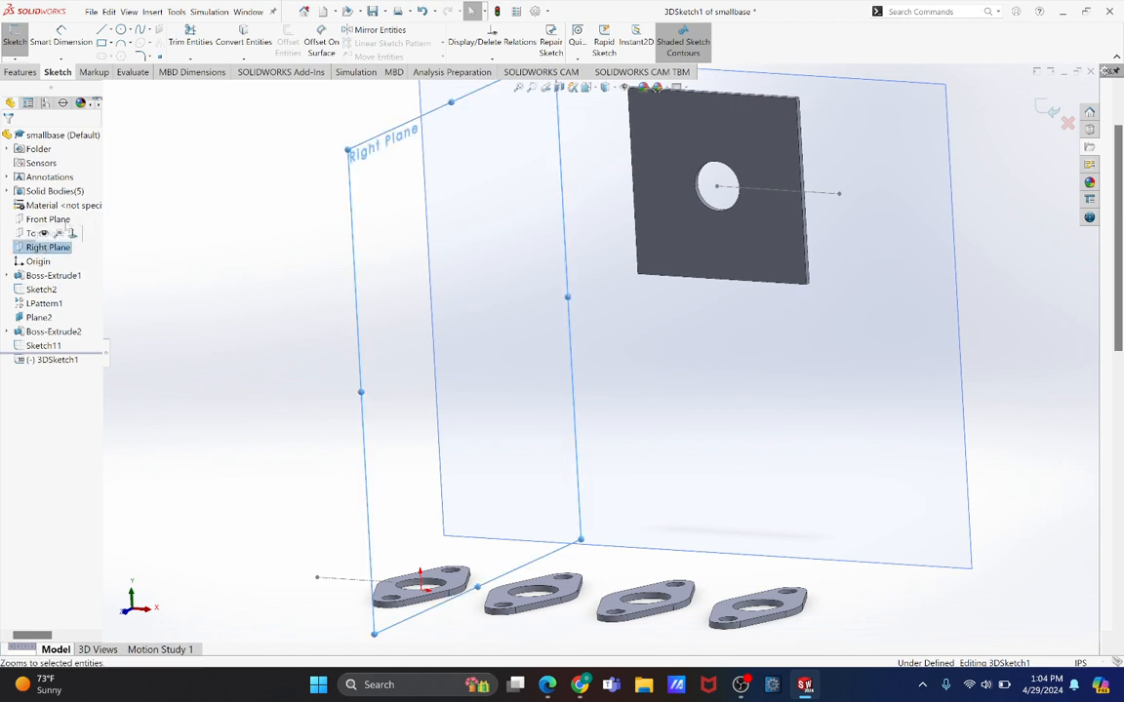
Step: Draw a 3D sketch line about 9.8 in long from the plate's hole centre, straight out from the plate's front face
middle_click_drag(367, 312, 353, 282)
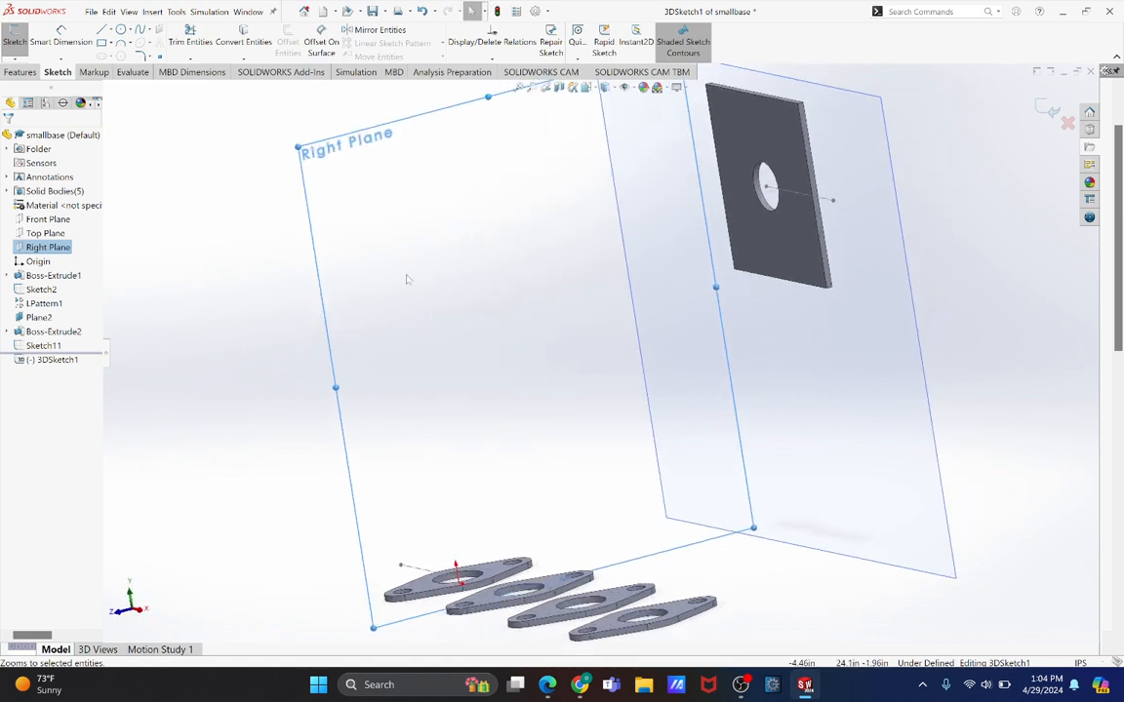
scroll(709, 357, "up", 3)
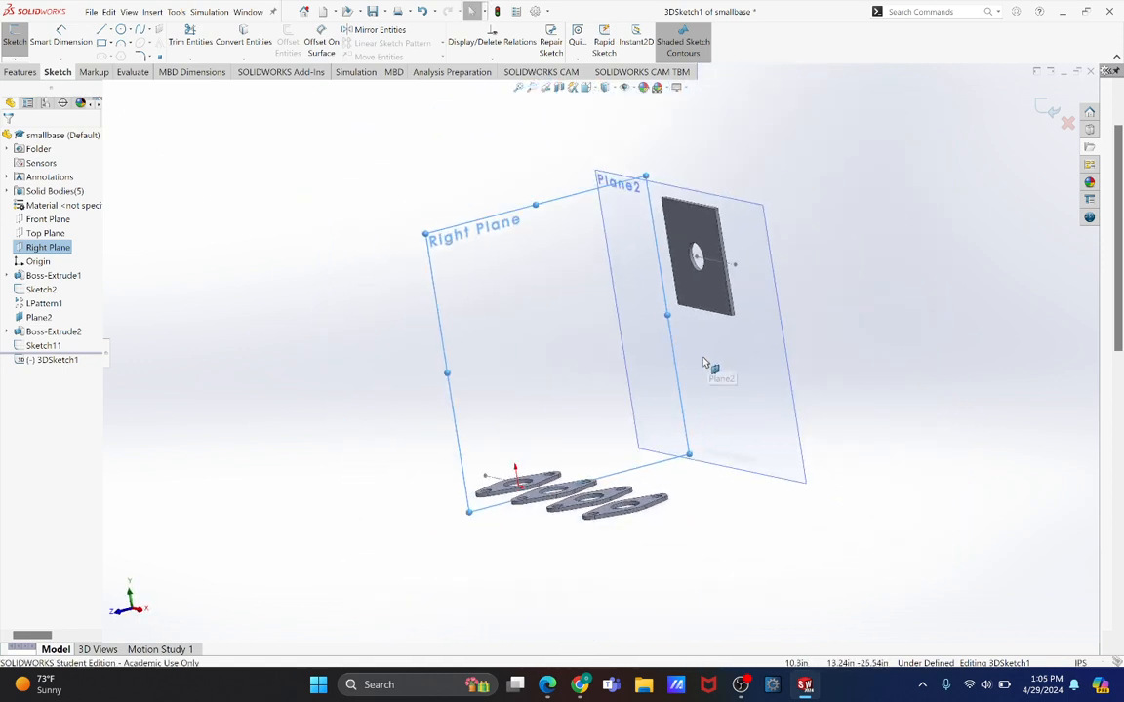
middle_click_drag(691, 357, 715, 373)
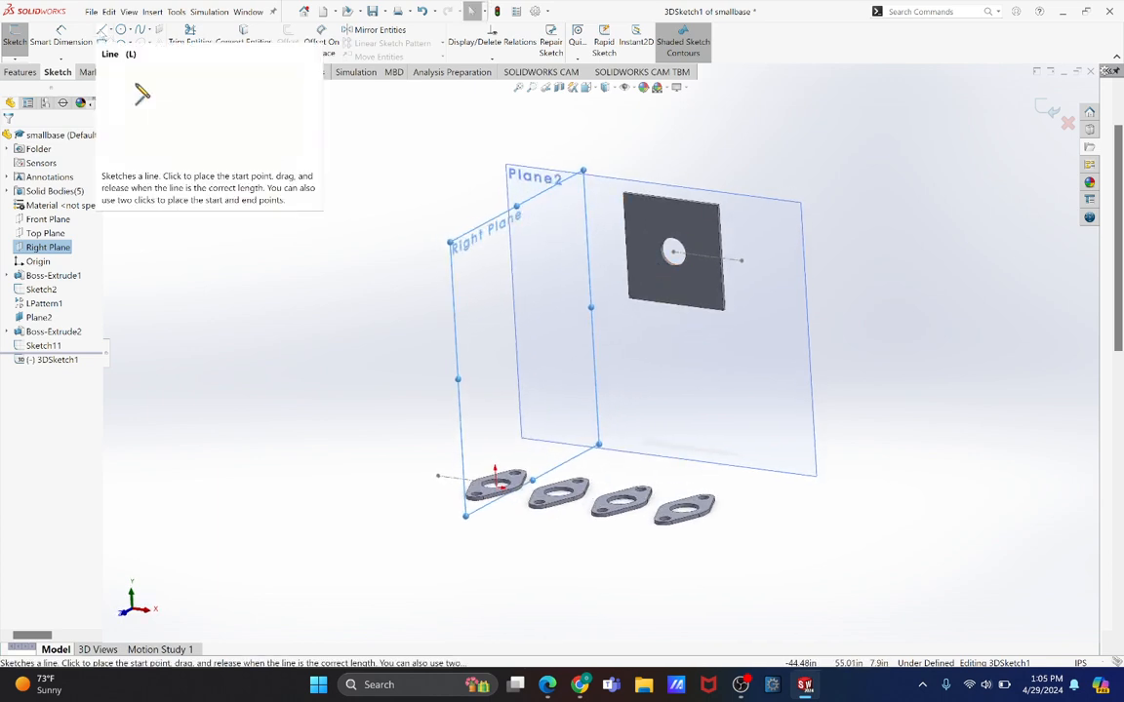
left_click(100, 30)
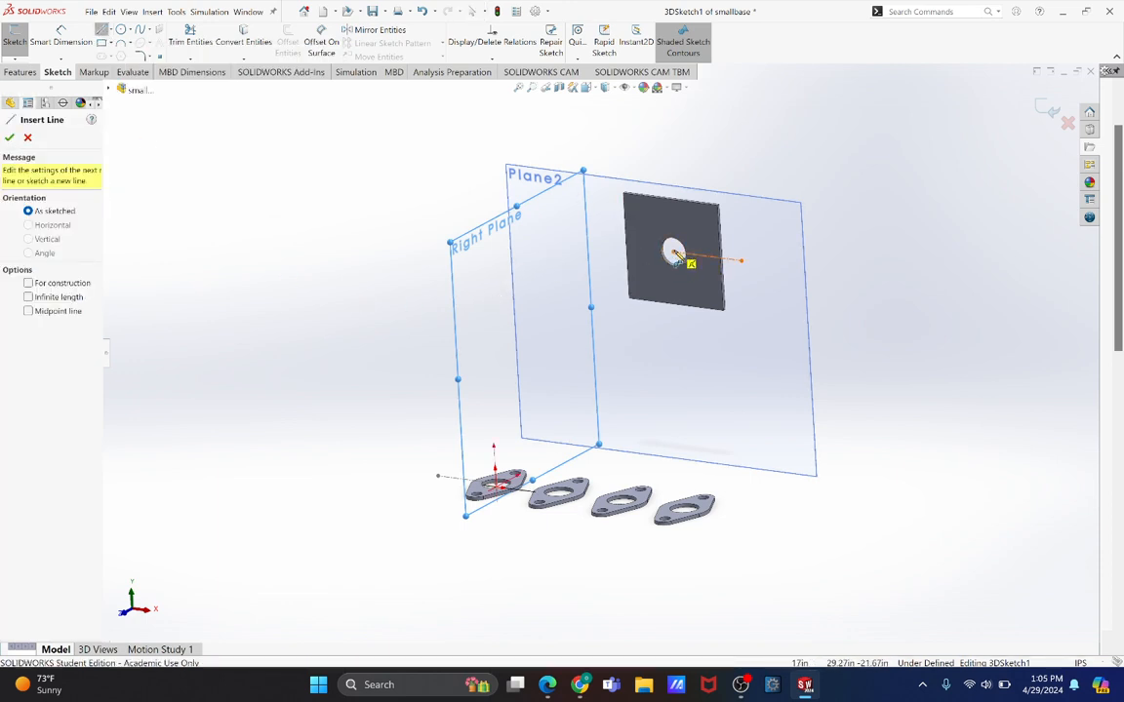
scroll(673, 255, "down", 3)
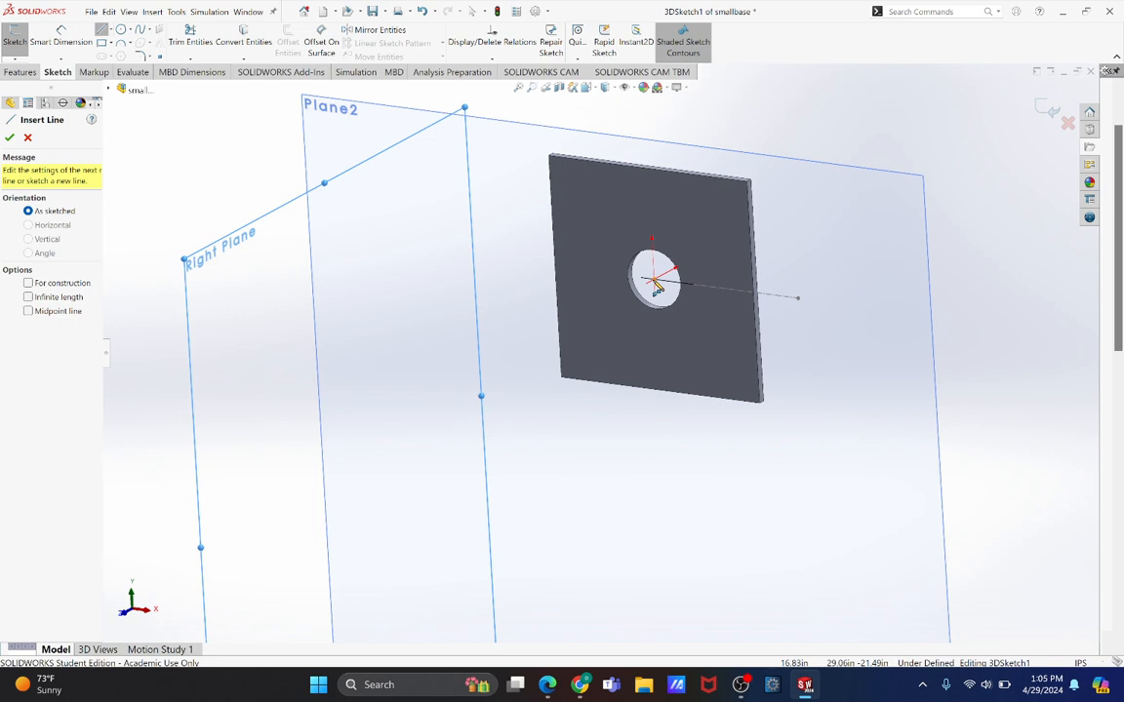
left_click(655, 283)
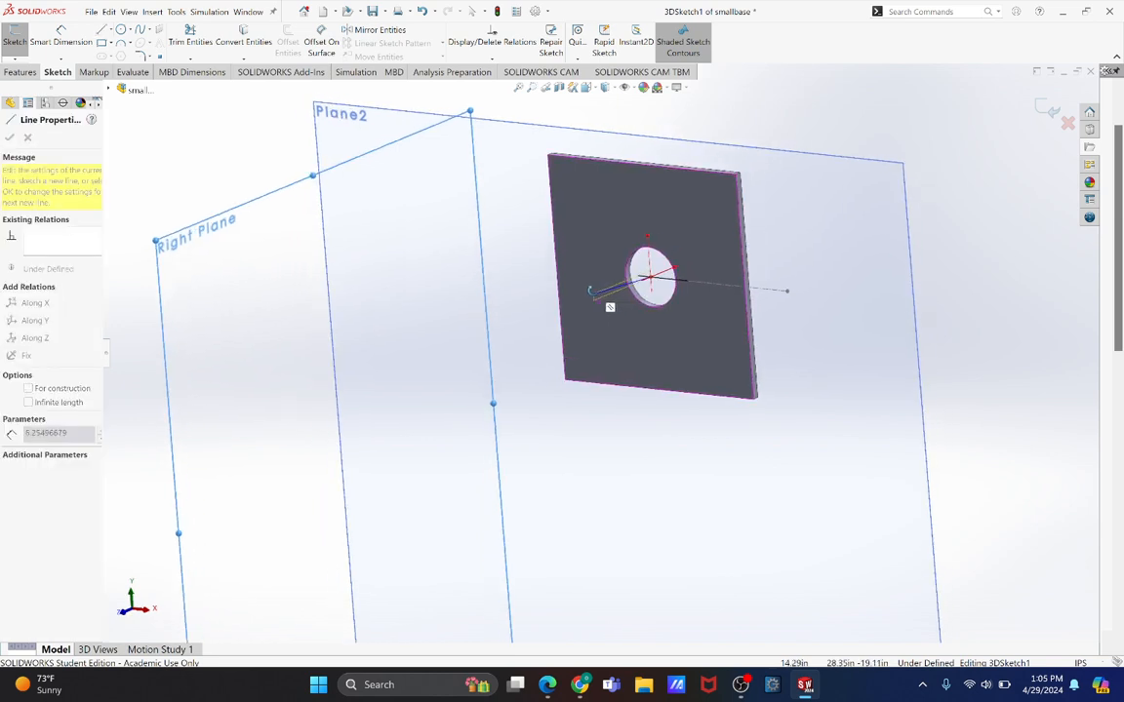
middle_click_drag(592, 291, 565, 300)
scroll(557, 319, "up", 2)
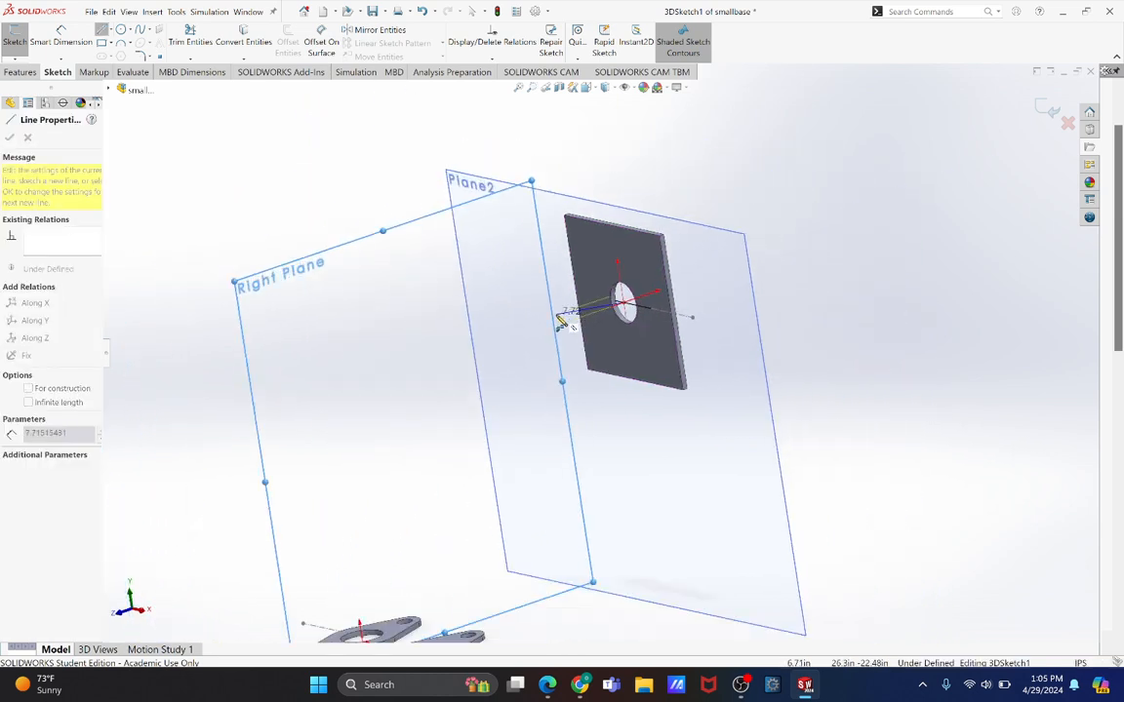
scroll(561, 324, "up", 2)
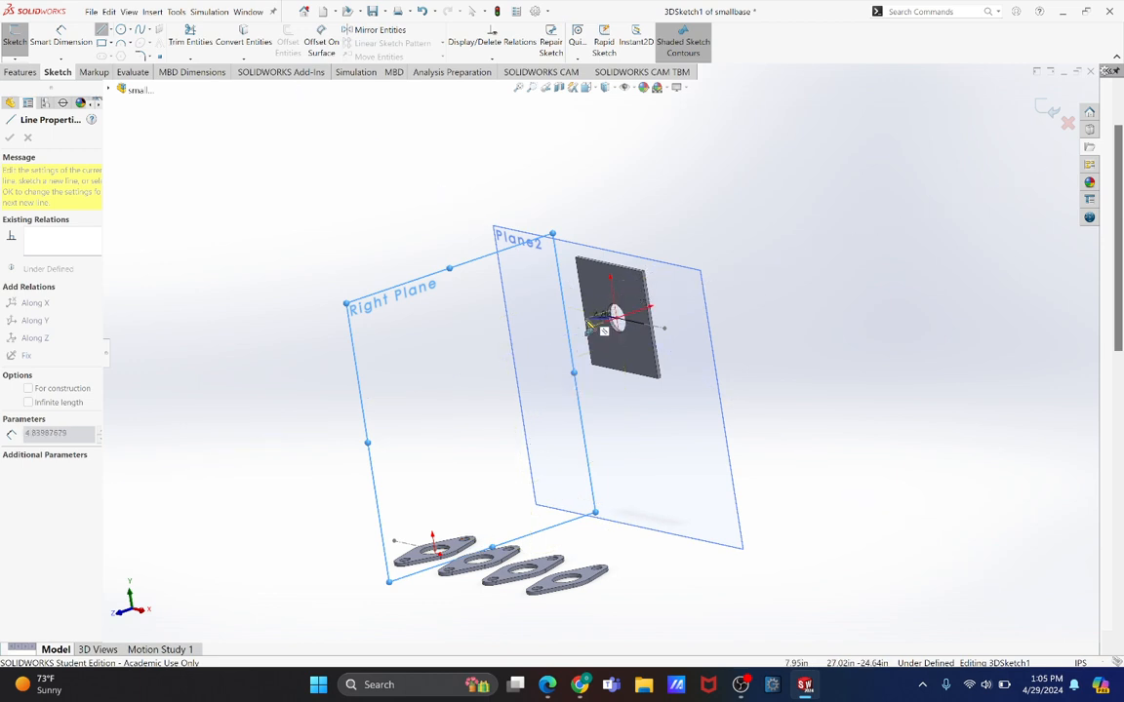
middle_click_drag(578, 333, 547, 331)
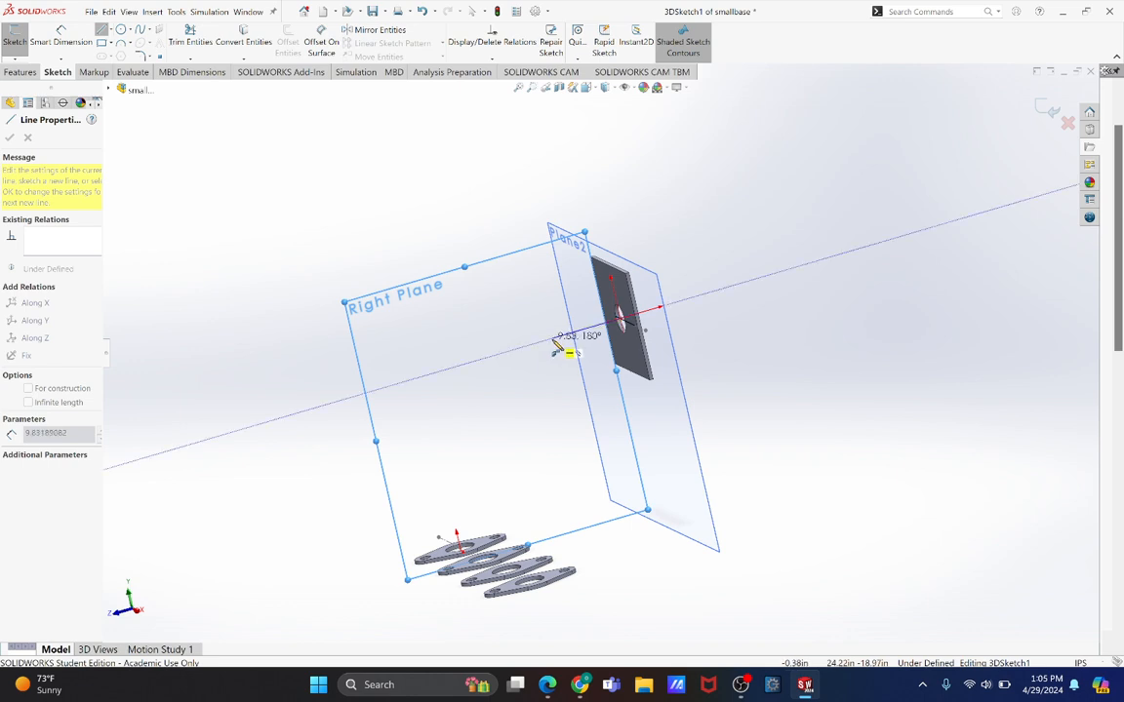
left_click(553, 341)
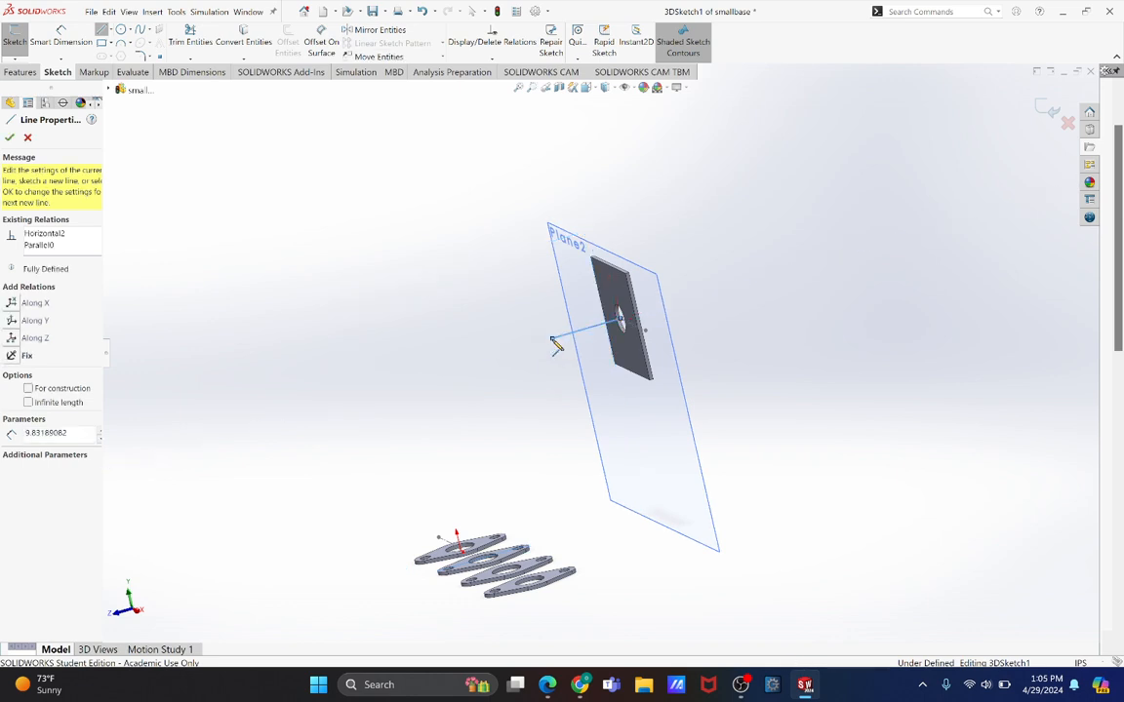
Step: Continue the path with a sideways line about 13.6 in long parallel to the plate, and a line about 18.6 in long sloping down toward the flanges
middle_click_drag(553, 342, 669, 396)
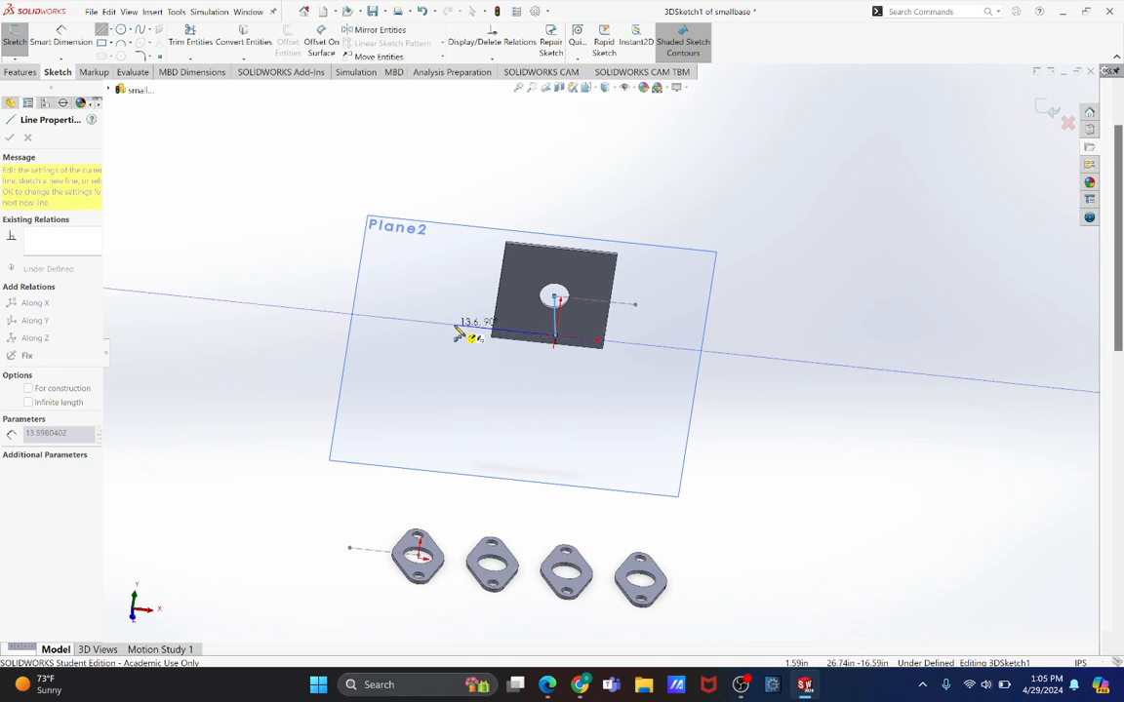
left_click(455, 328)
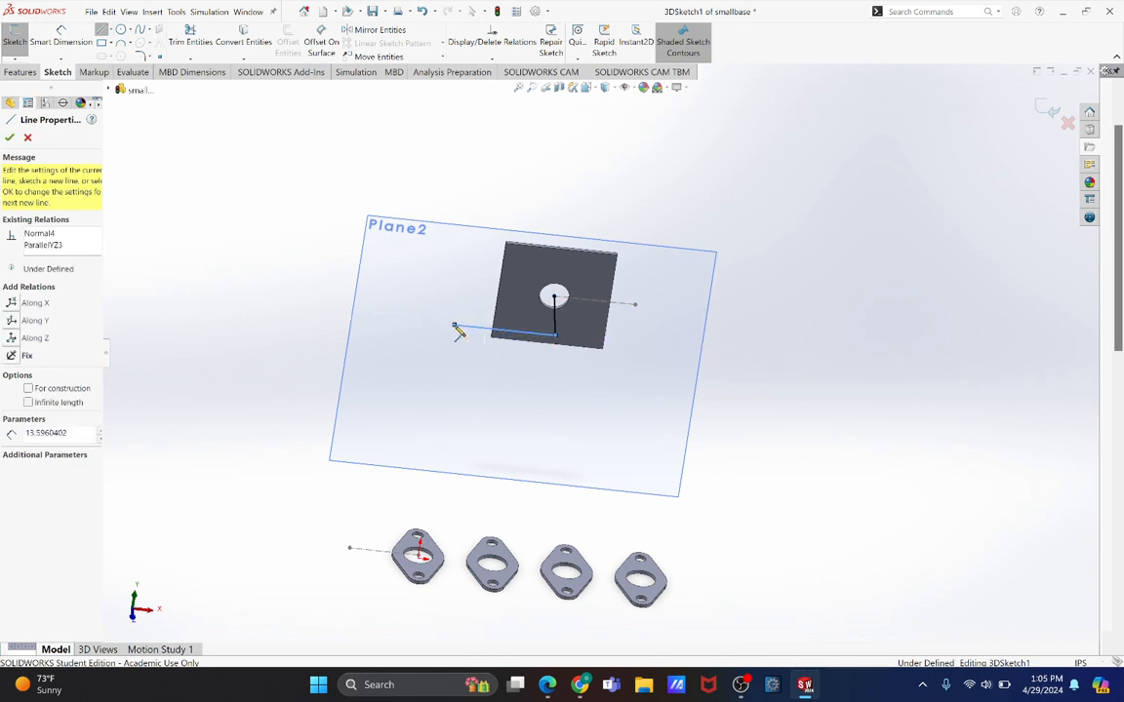
middle_click_drag(458, 332, 347, 376)
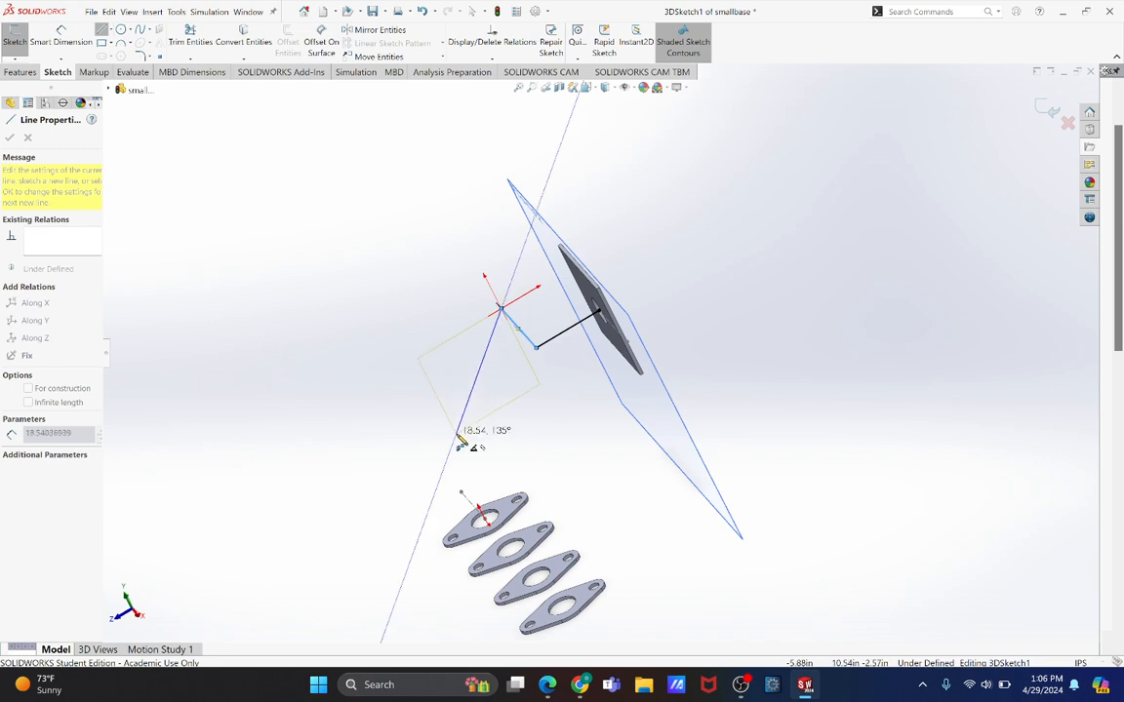
left_click(460, 443)
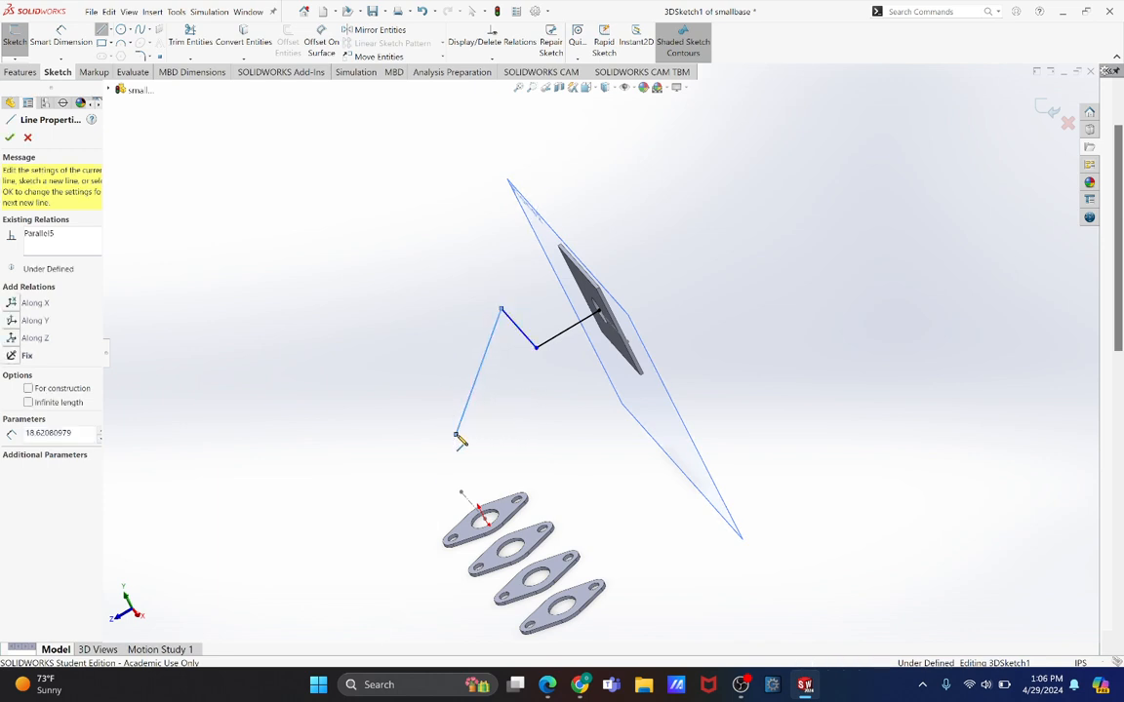
Step: Finish the path with a line about 14.5 in long ending at the centre of the first flange's large hole
mouse_move(460, 441)
middle_mouse_down()
mouse_move(472, 366)
mouse_move(431, 359)
mouse_move(420, 388)
middle_mouse_up()
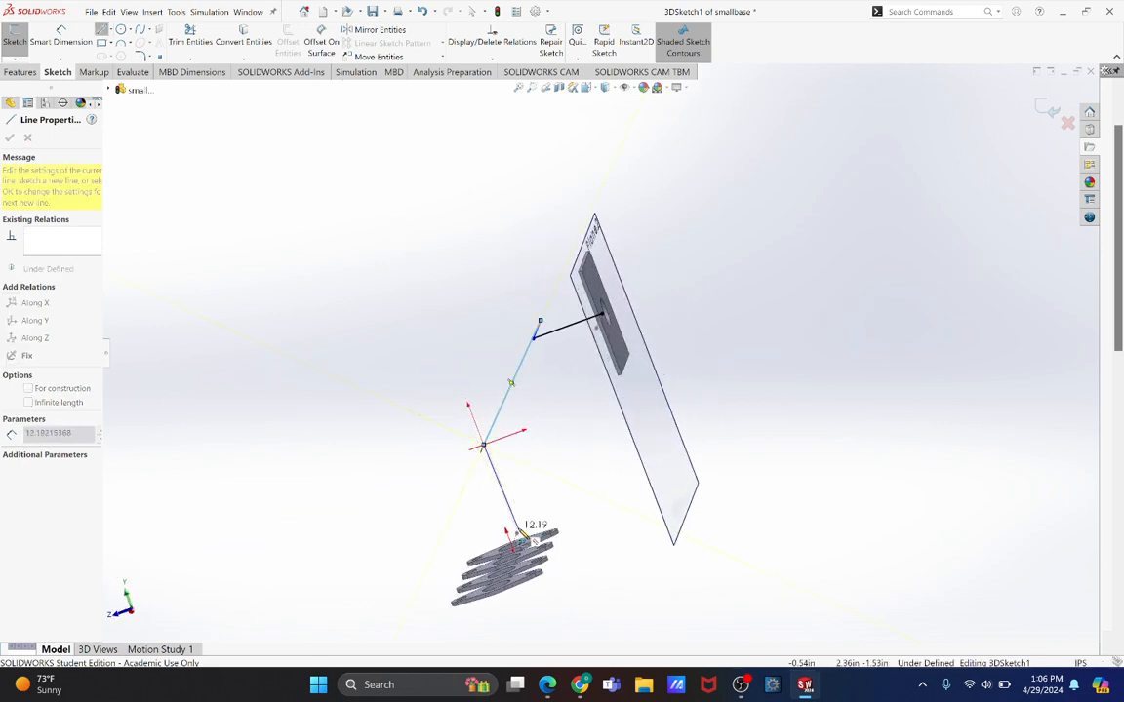
scroll(517, 532, "down", 6)
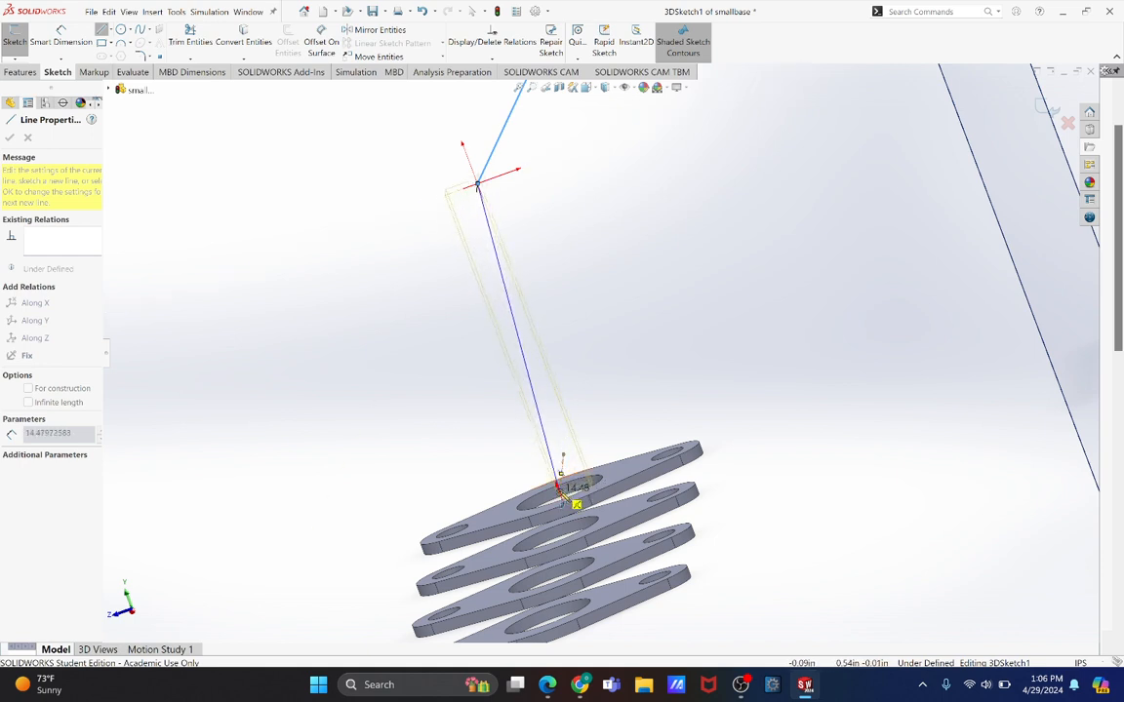
scroll(563, 493, "down", 4)
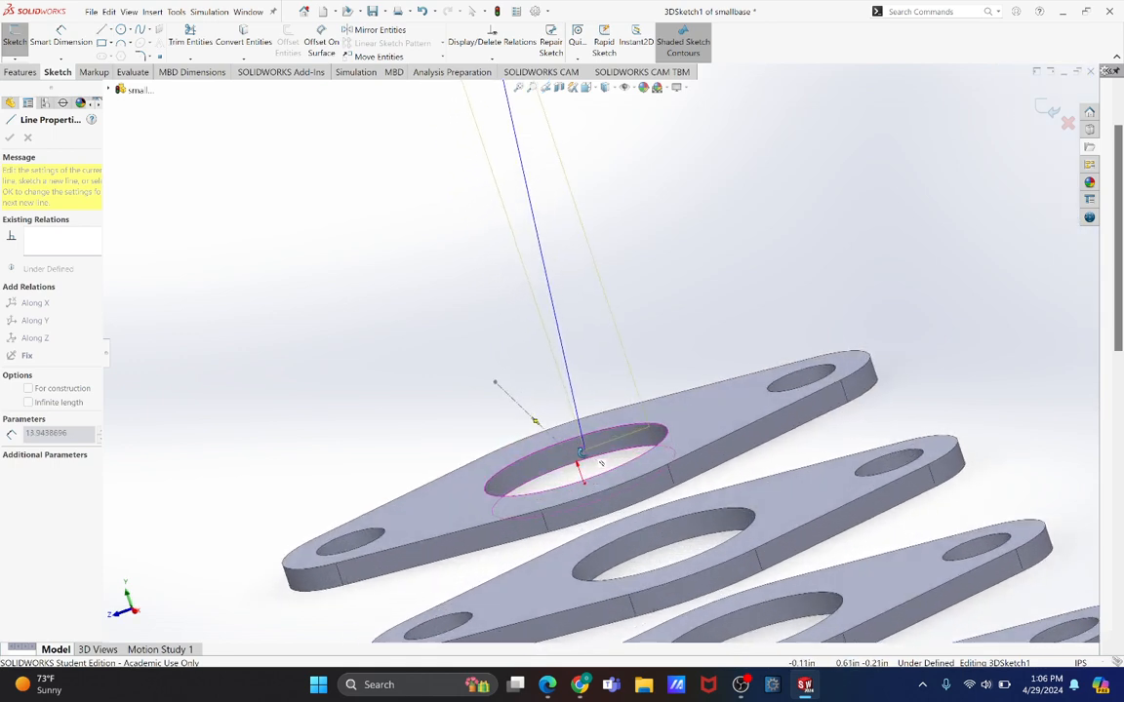
middle_click_drag(602, 464, 716, 474)
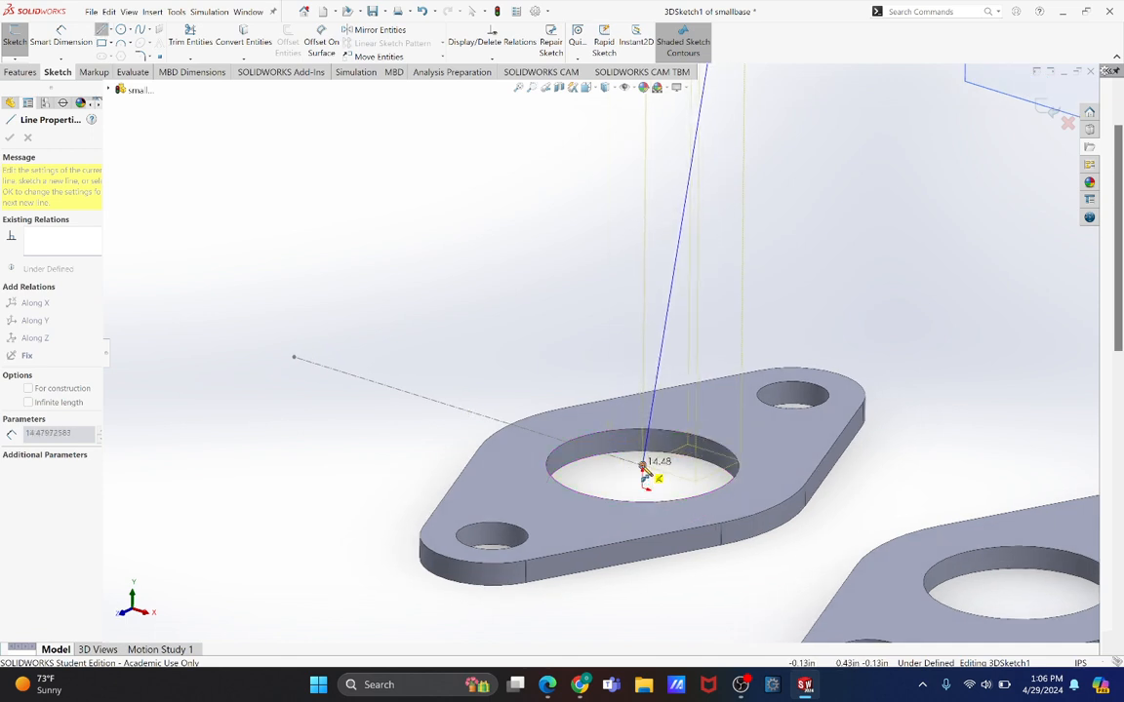
left_click(644, 468)
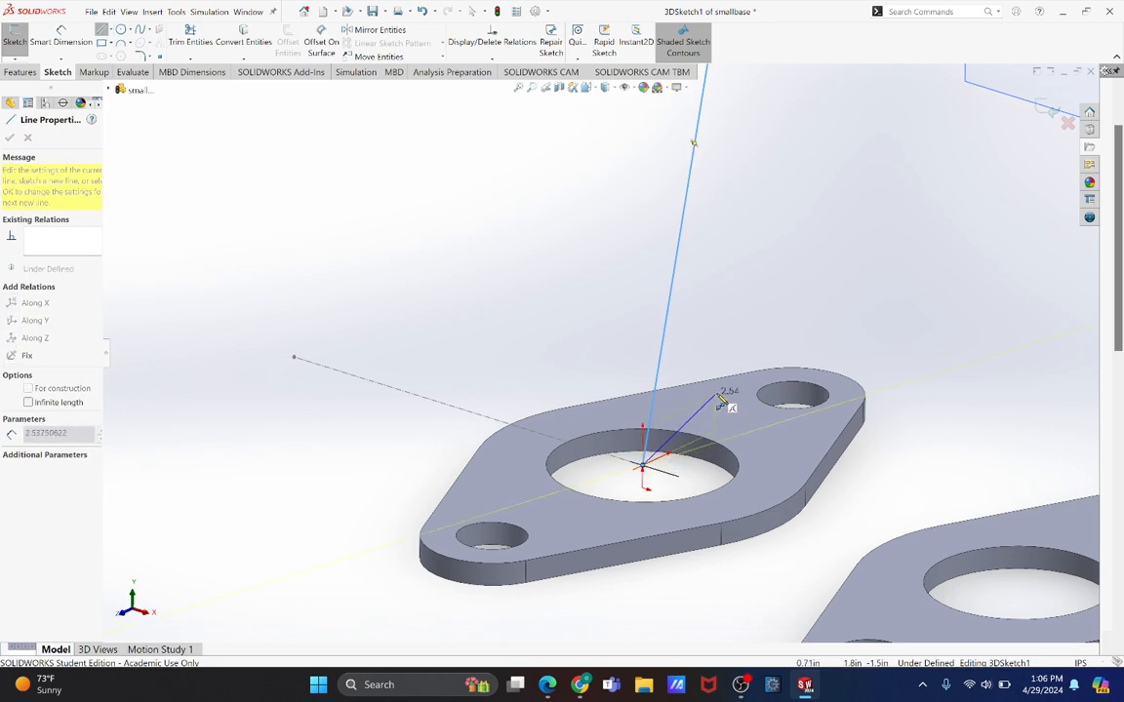
middle_click_drag(718, 389, 694, 389)
key("Escape")
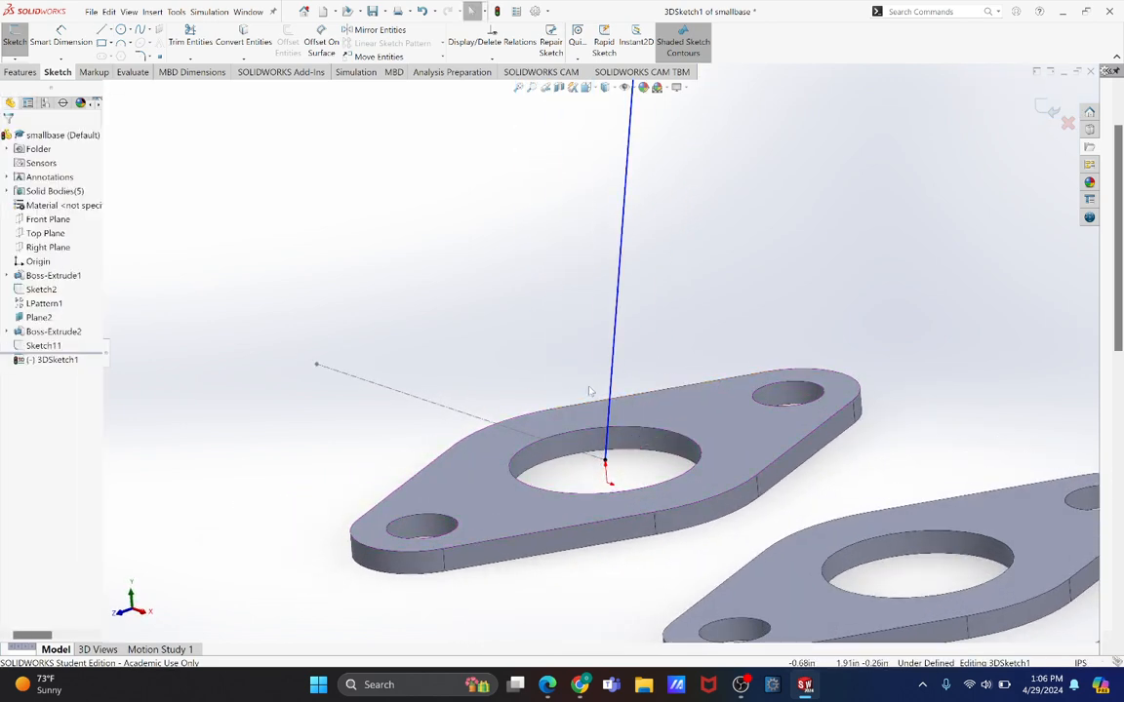
Step: Dimension the path line that starts at the square plate's hole centre to 12 in
scroll(590, 391, "up", 6)
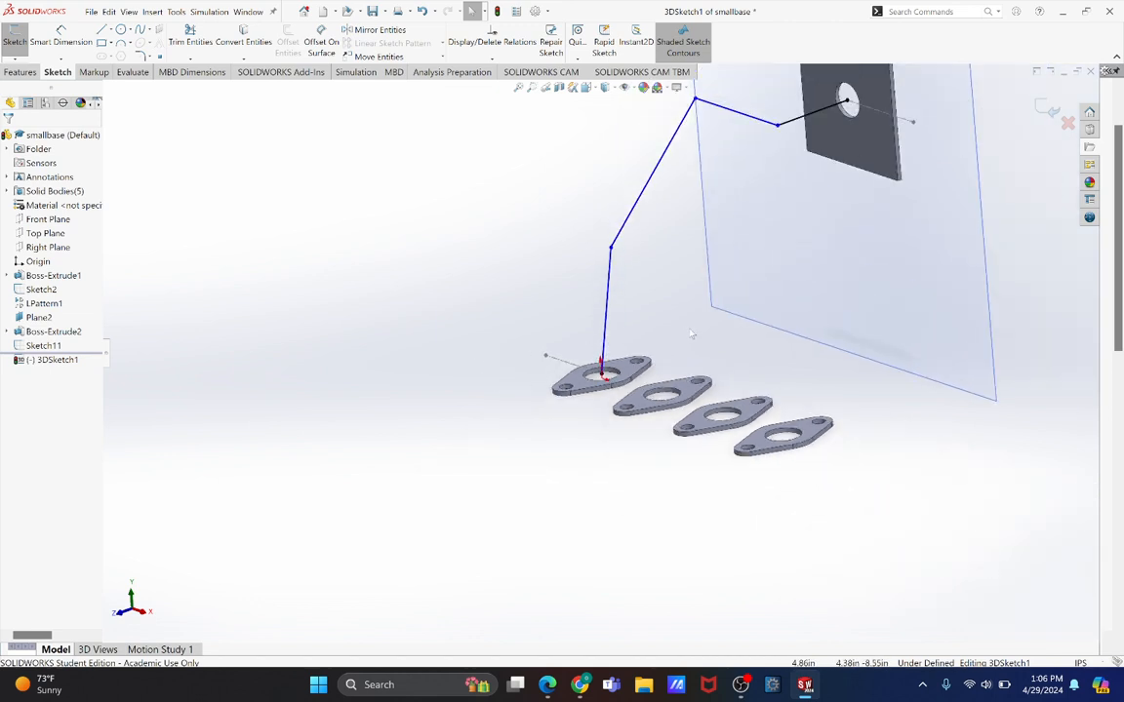
mouse_move(732, 335)
middle_mouse_down()
mouse_move(773, 357)
mouse_move(598, 233)
middle_mouse_up()
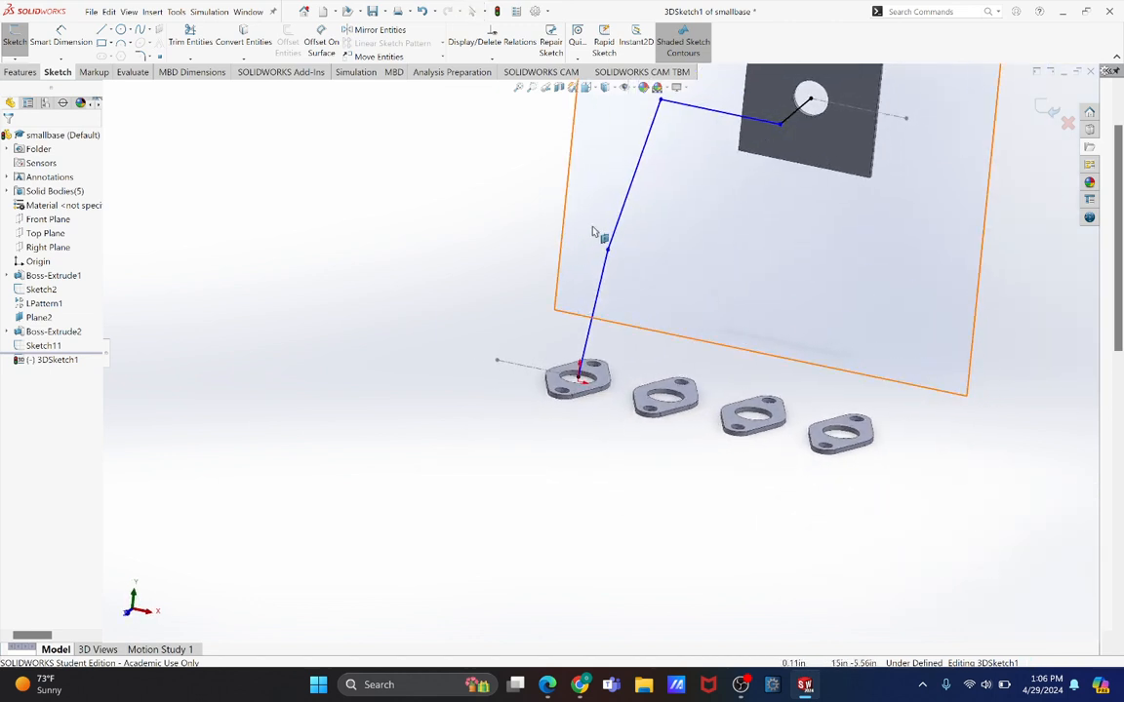
left_click(61, 39)
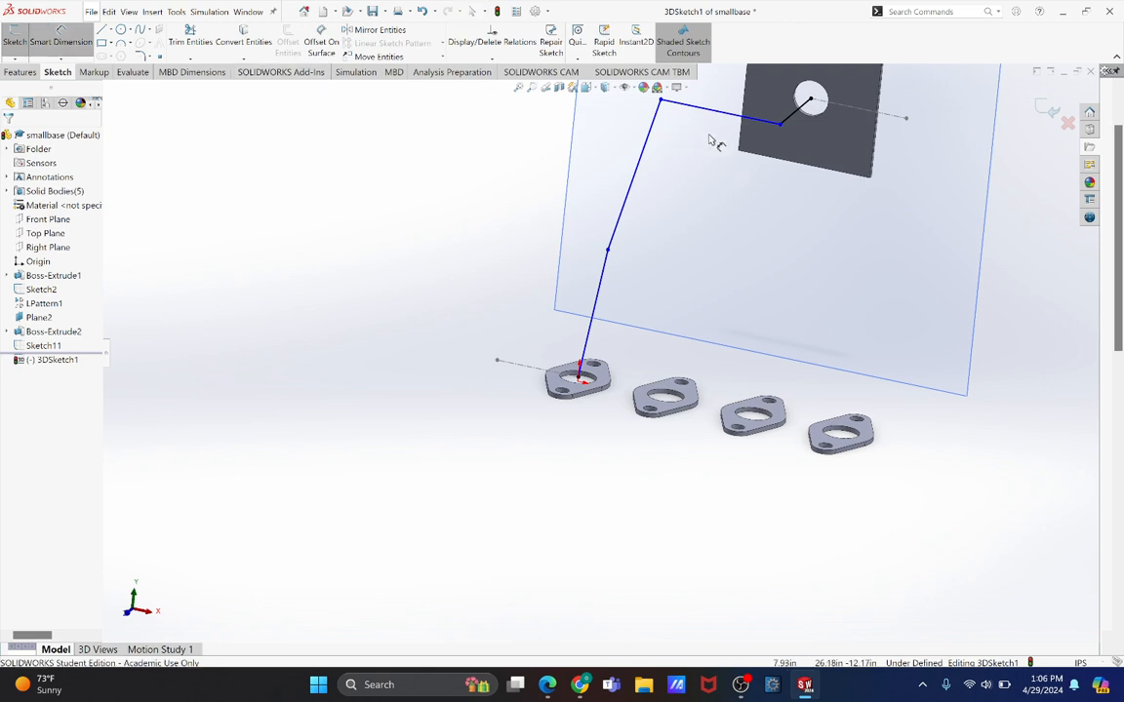
left_click(795, 117)
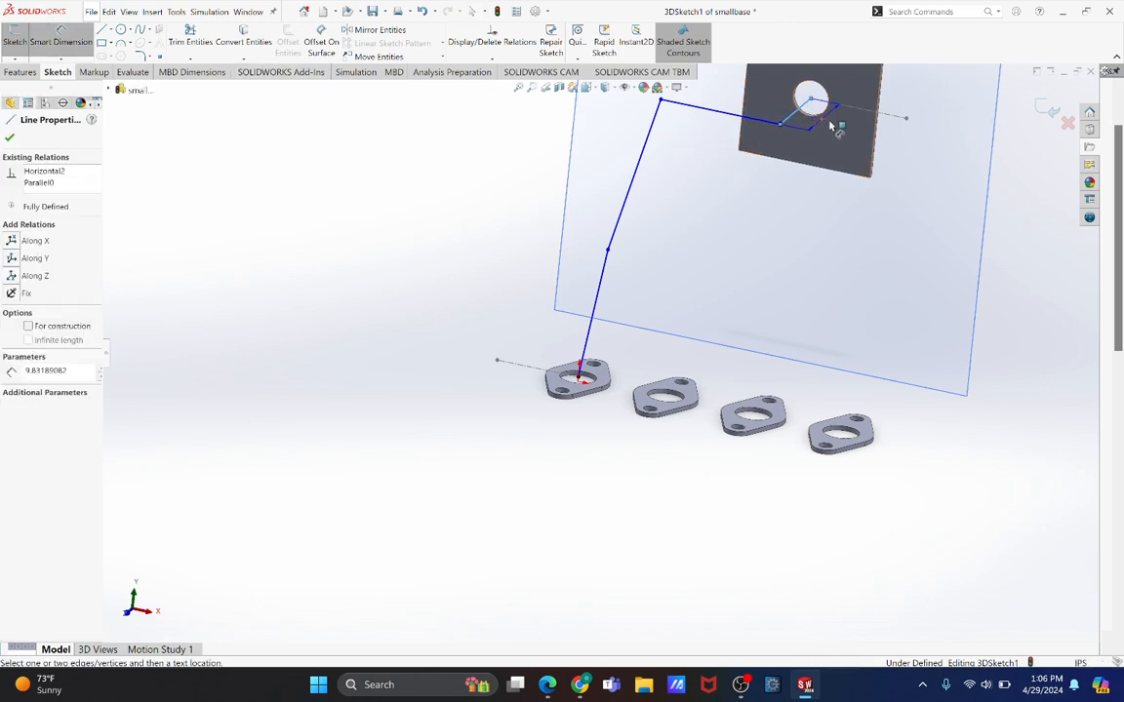
left_click(921, 145)
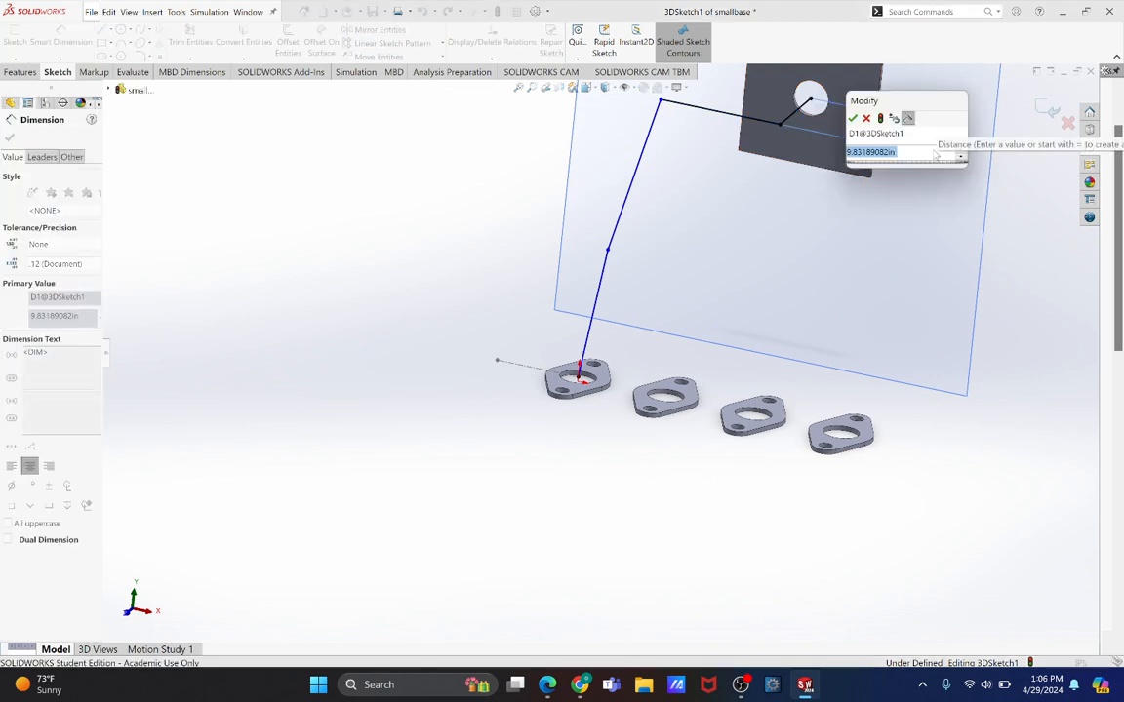
type("12")
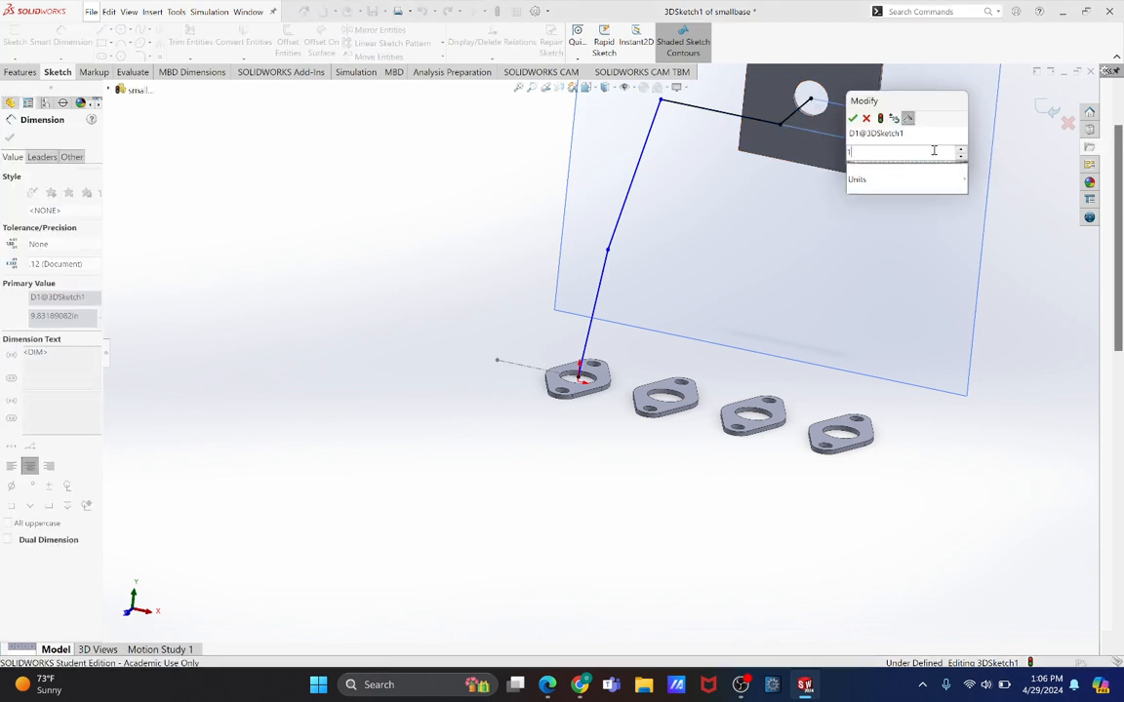
key("Return")
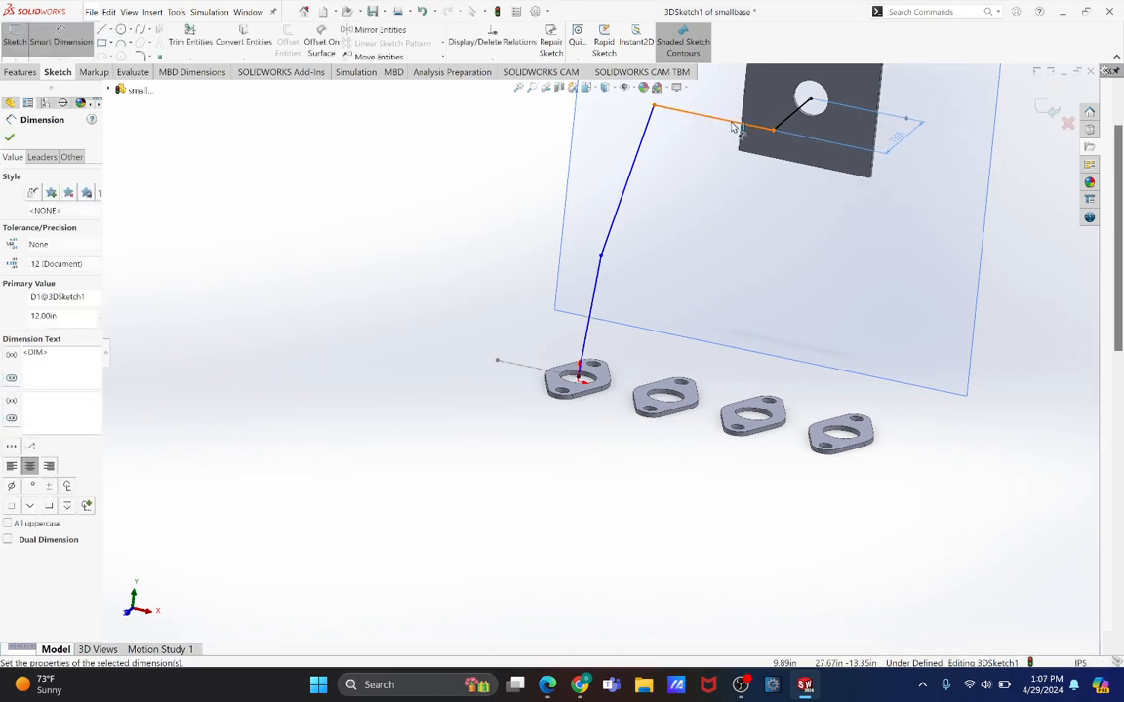
Step: Dimension the sideways path line parallel to the square plate to 15 in
left_click(730, 127)
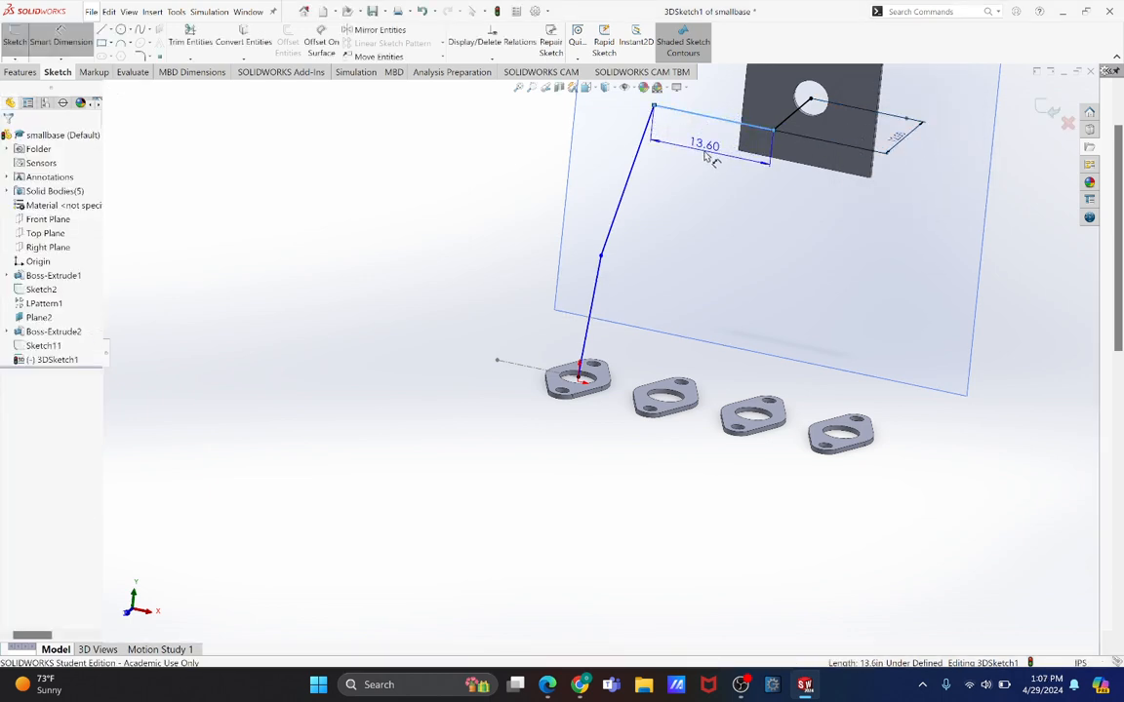
left_click(703, 146)
type("15")
key("Return")
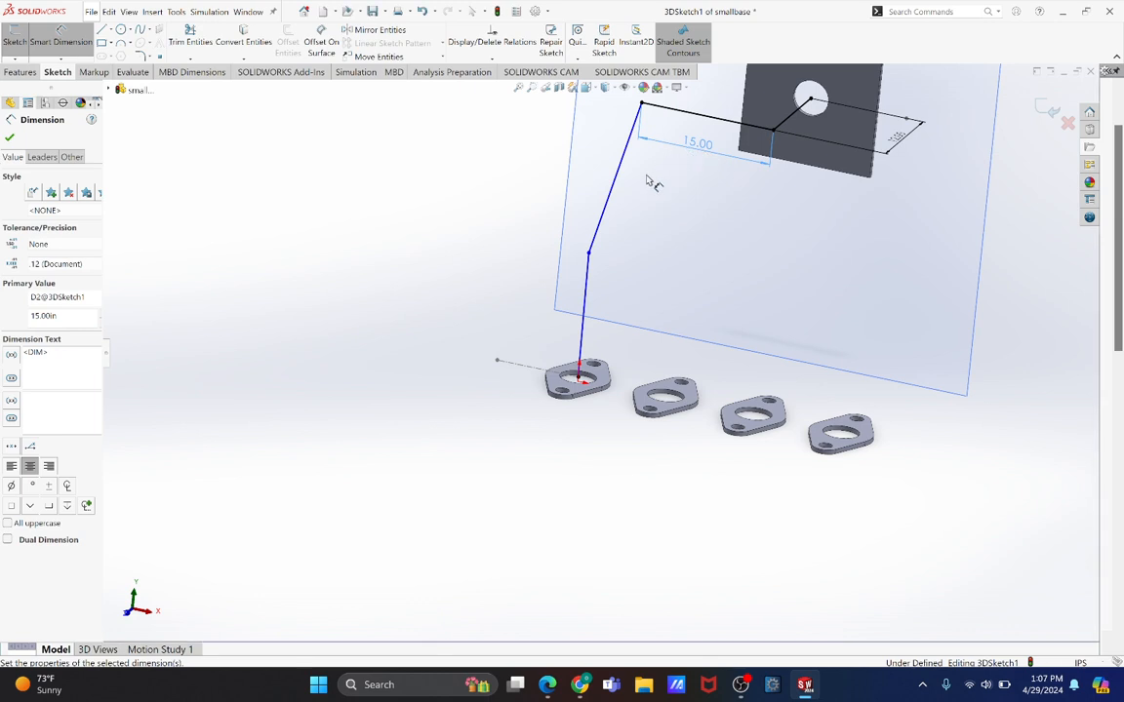
Step: Dimension the sloping path line below the sideways segment to 16 in
left_click(615, 214)
left_click(652, 209)
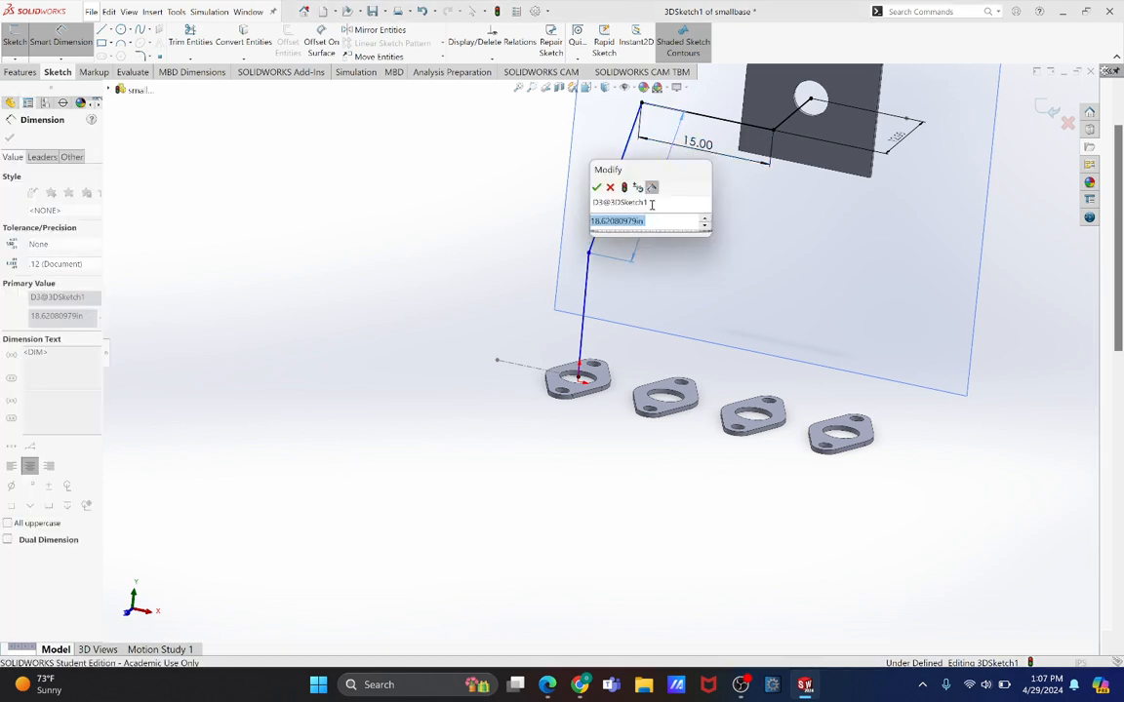
type("16")
key("Return")
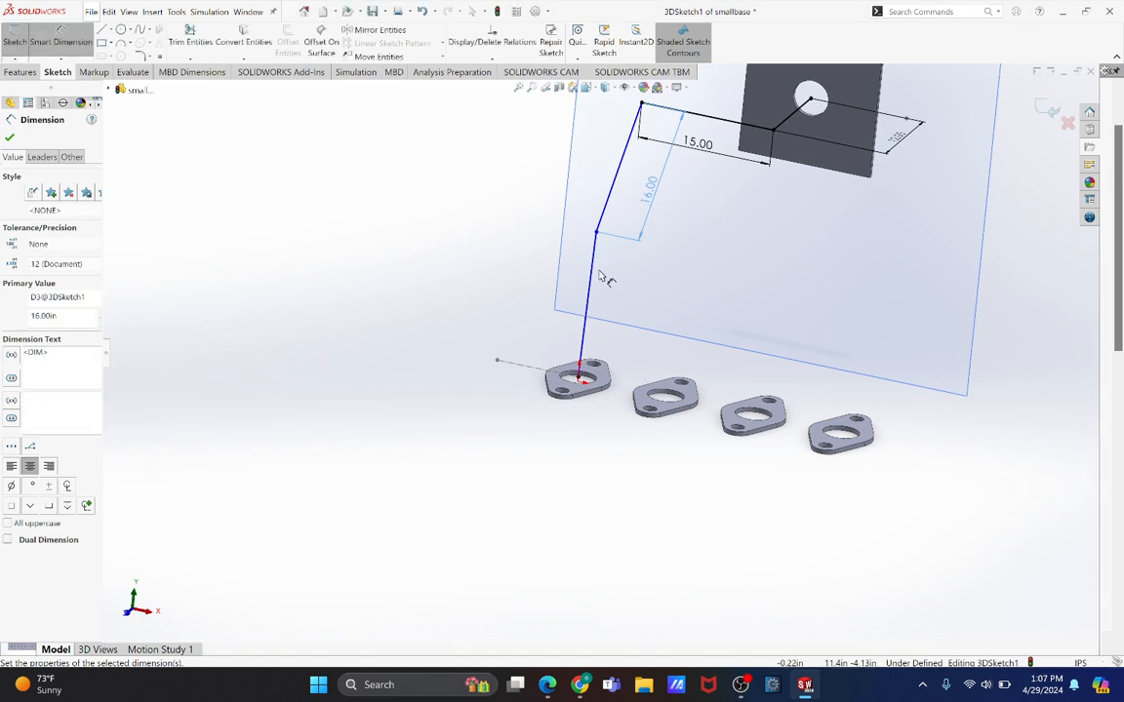
Step: Dimension the last path line, which ends at the first flange's hole centre, to 16 in and finish dimensioning
left_click(597, 283)
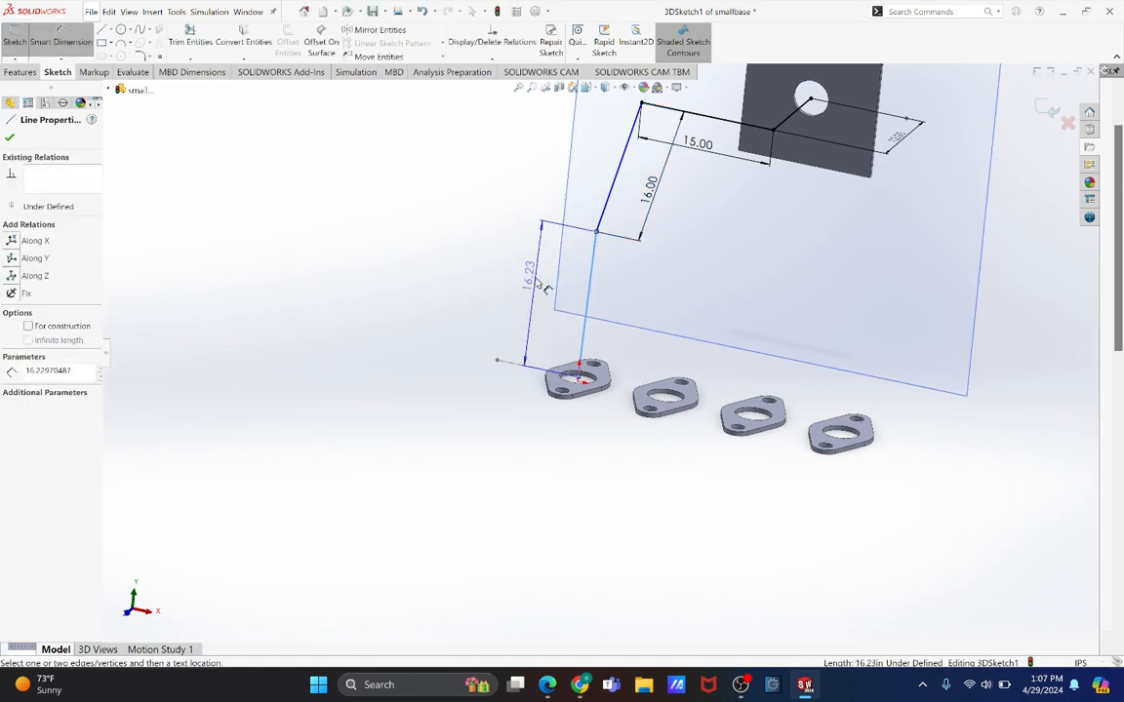
left_click(536, 277)
type("16")
key("Return")
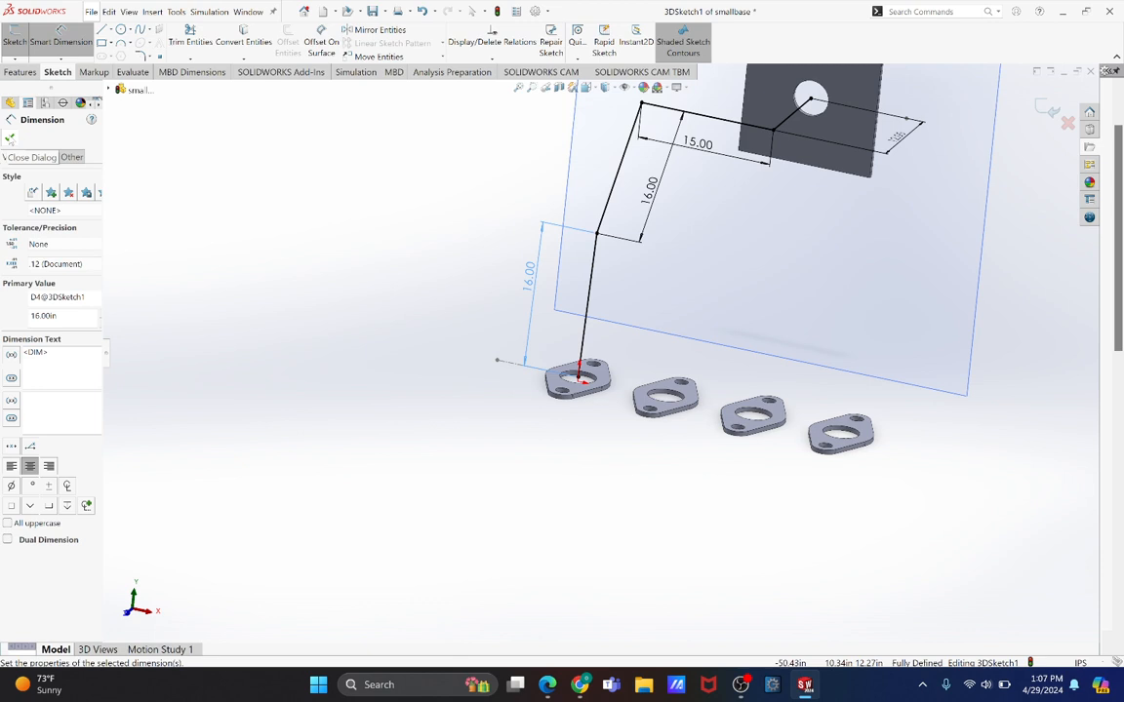
left_click(9, 139)
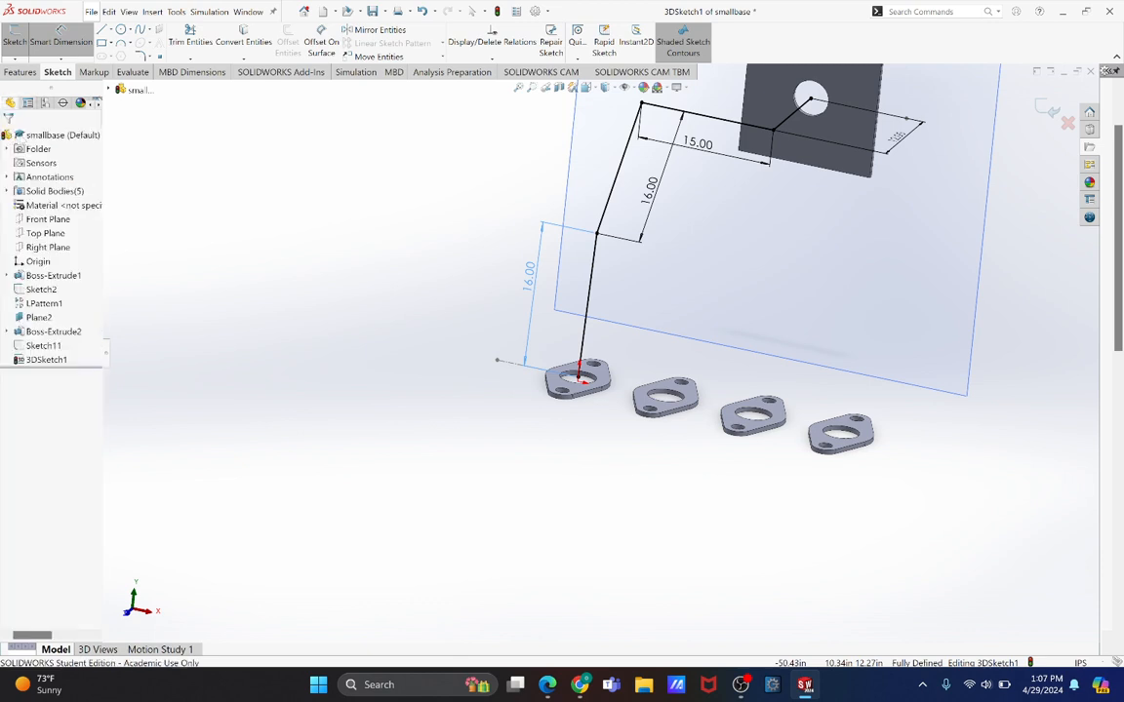
Step: Fillet both end corners of the sideways path segment with a 2 in radius
left_click(140, 56)
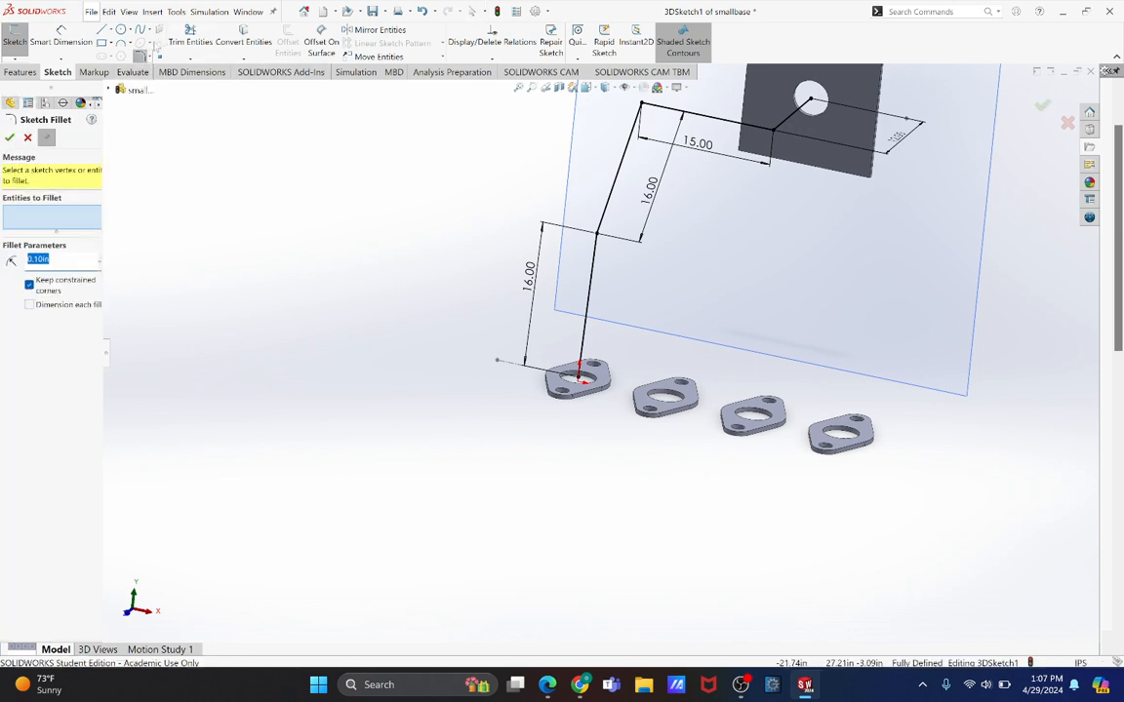
left_click(786, 125)
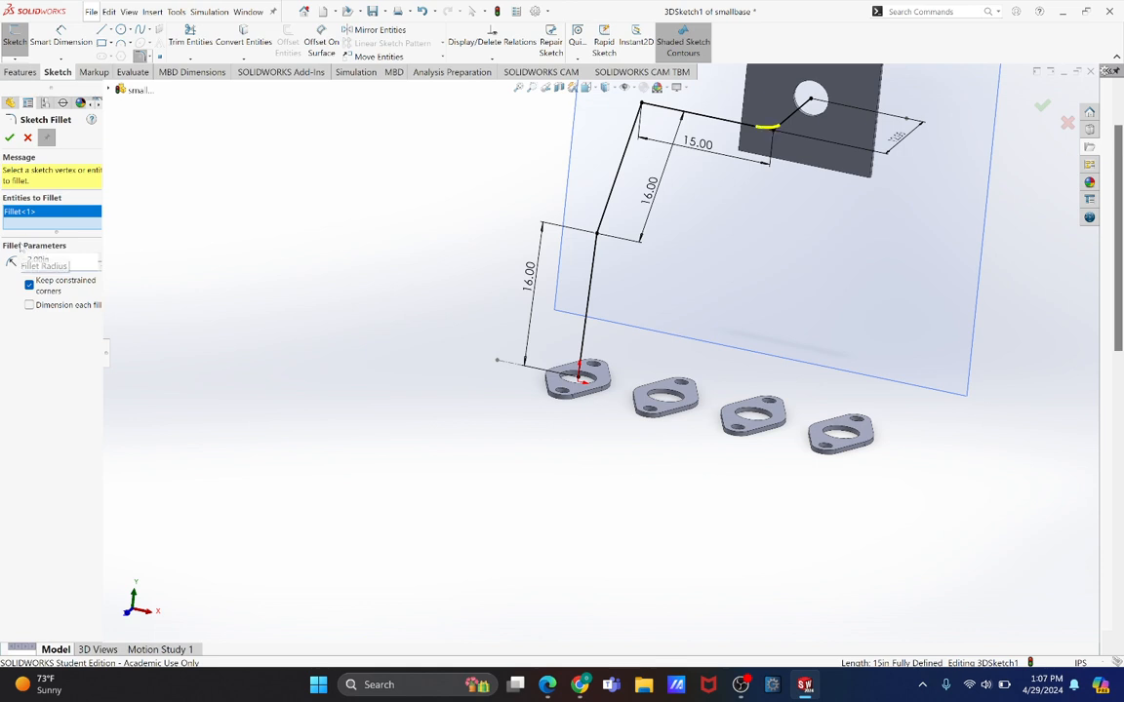
left_click(9, 138)
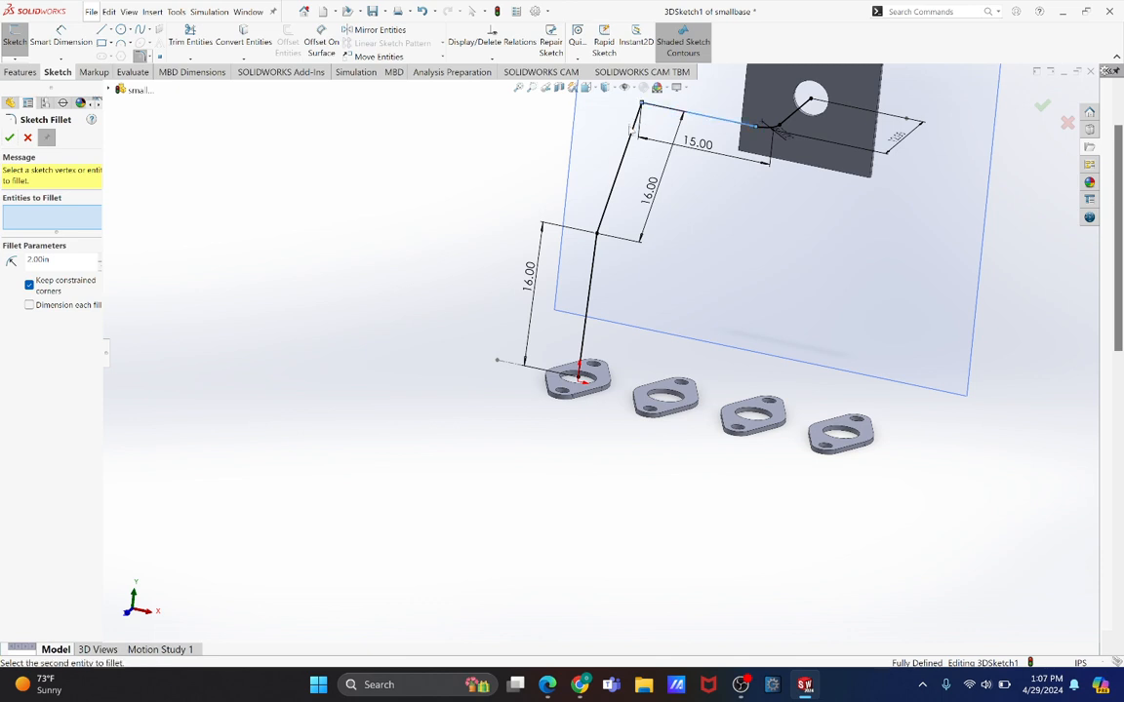
left_click(663, 113)
left_click(631, 142)
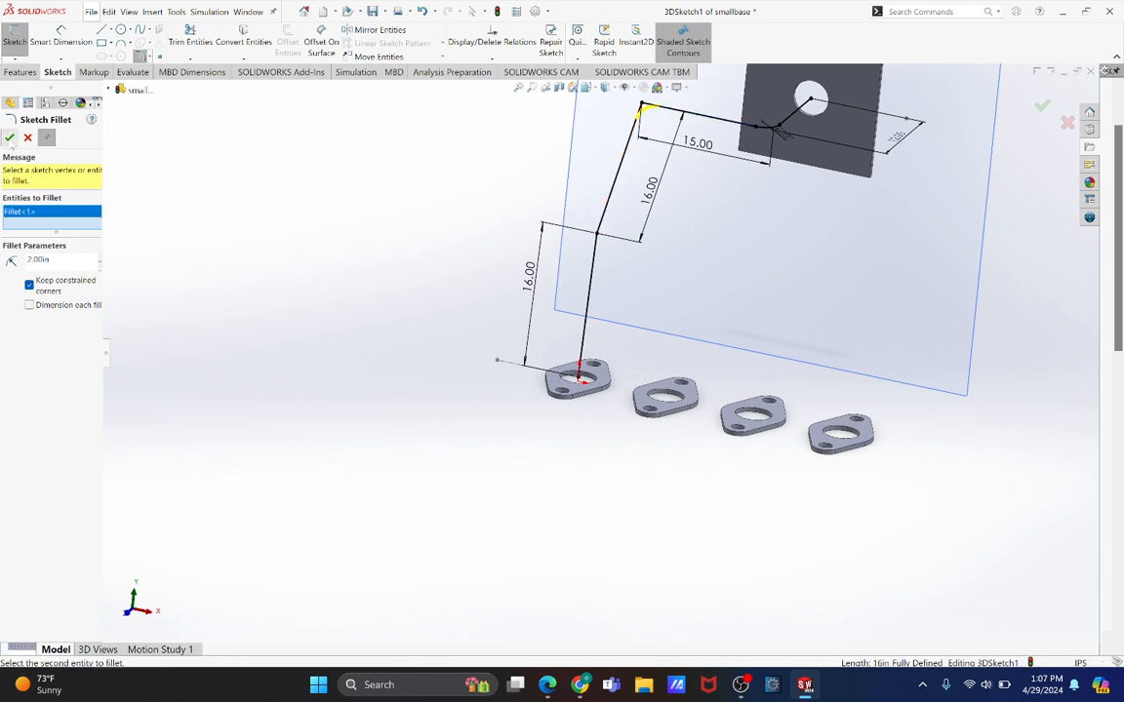
left_click(11, 141)
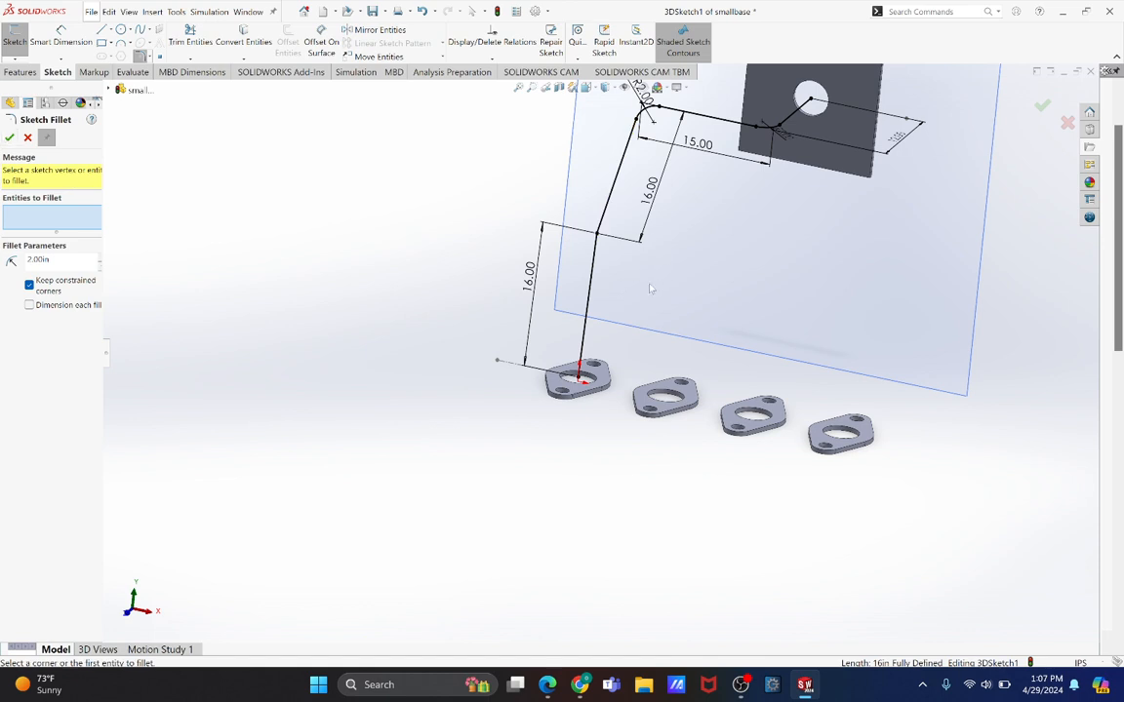
Step: Fillet the corner between the sloping path line and the line down to the first flange with a 2 in radius and finish filleting
middle_click_drag(651, 289, 615, 261)
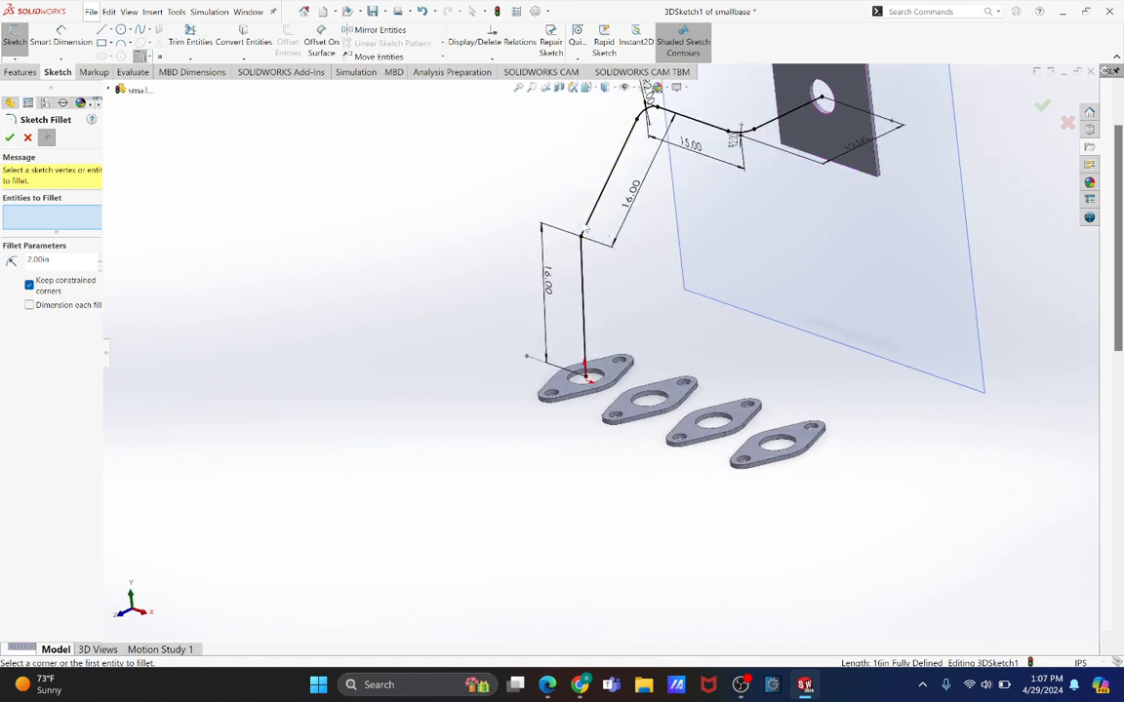
left_click(591, 215)
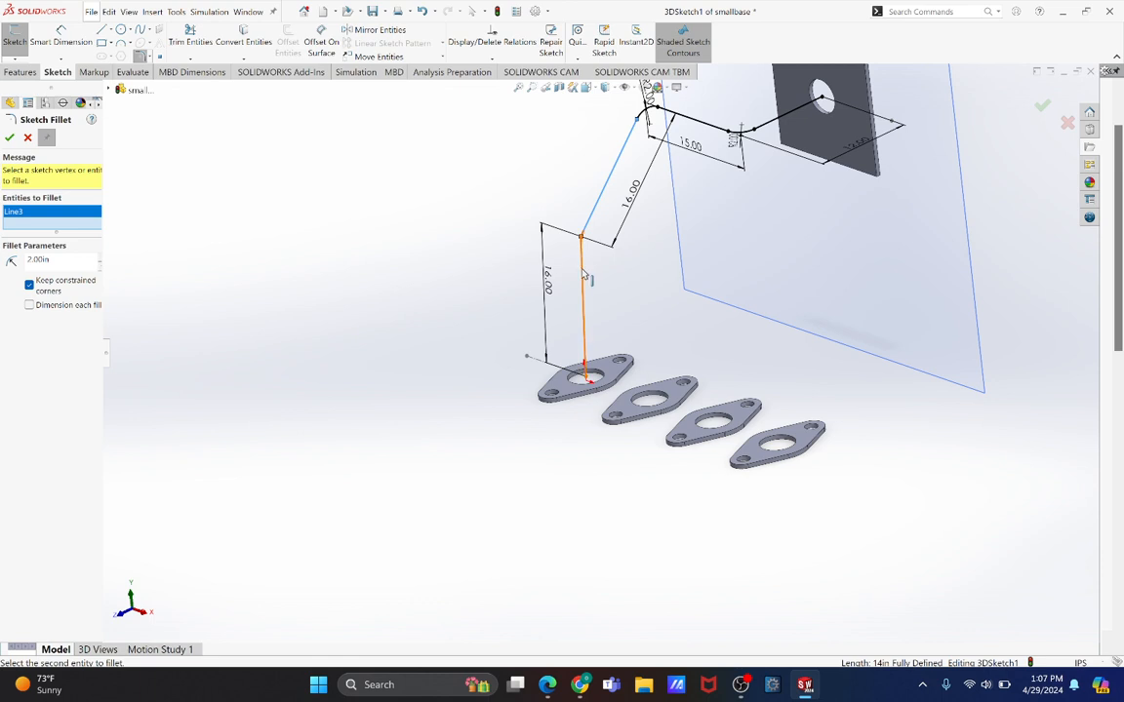
left_click(583, 273)
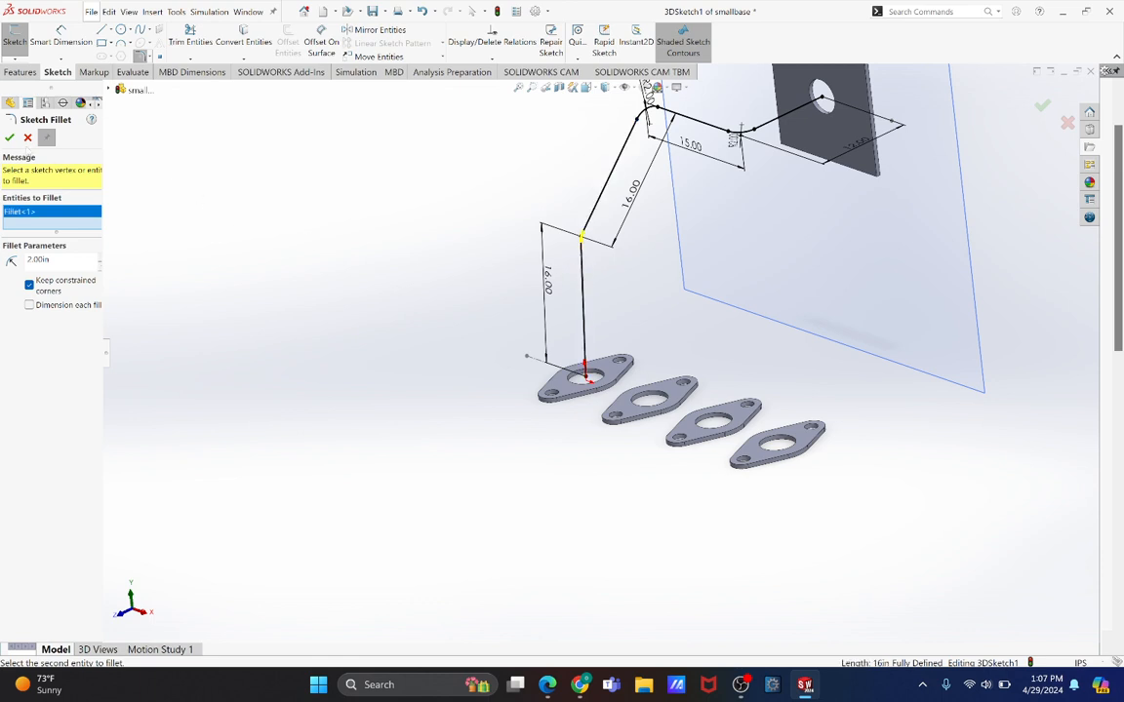
left_click(10, 138)
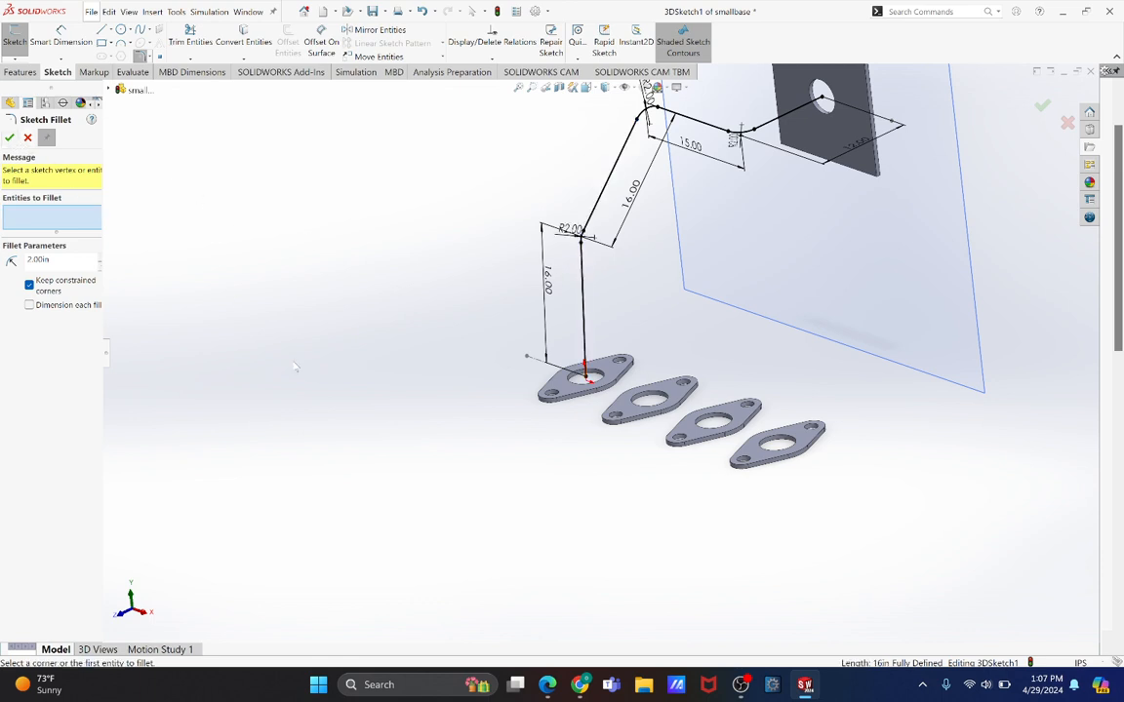
middle_click_drag(267, 332, 313, 311)
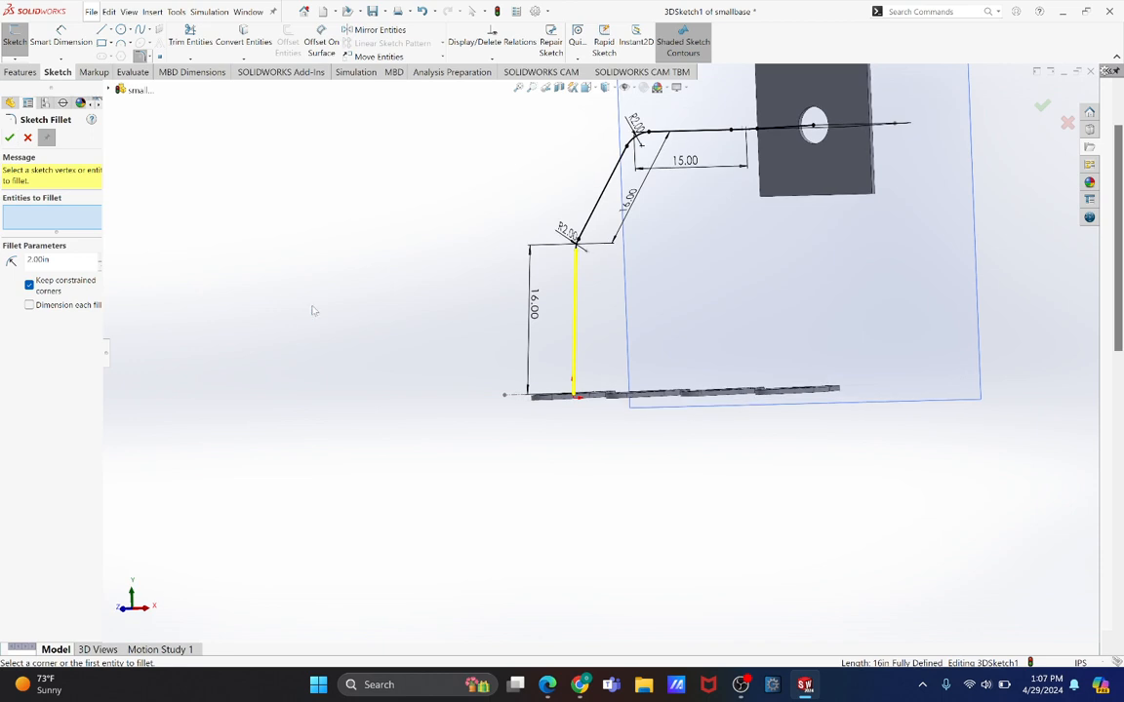
left_click(10, 138)
mouse_move(290, 358)
middle_mouse_down()
mouse_move(307, 391)
mouse_move(290, 428)
mouse_move(308, 447)
middle_mouse_up()
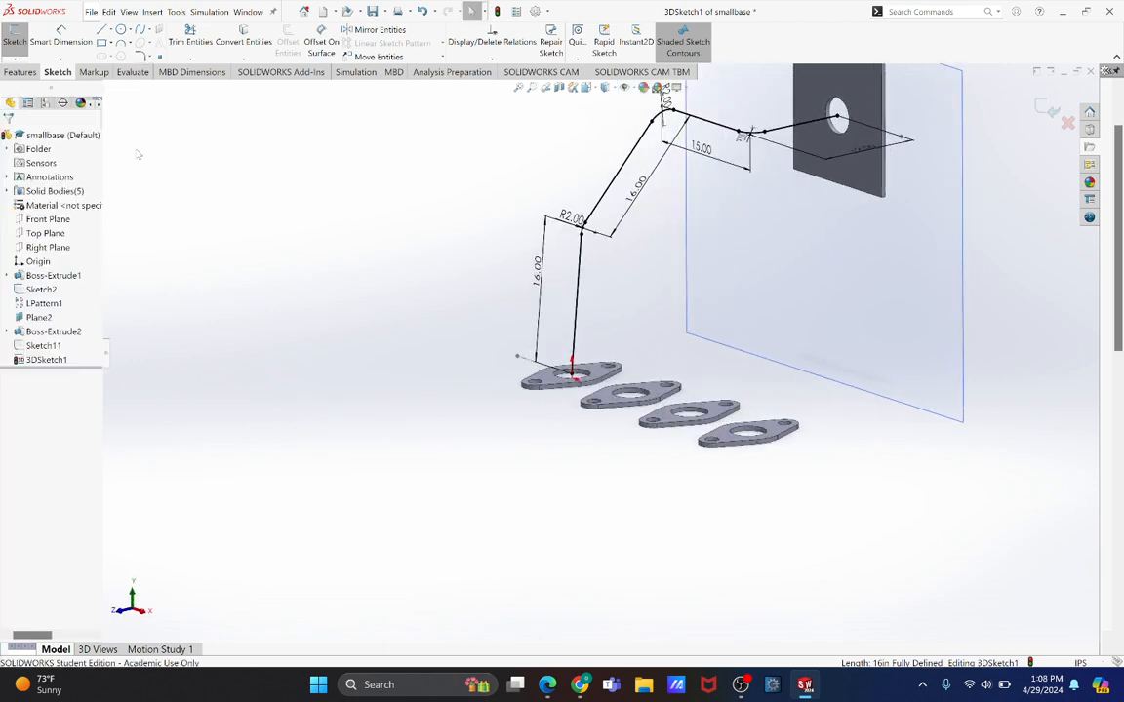
Step: Start a swept boss along the 3D sketch path with a circular profile 4.20 in in diameter
left_click(21, 73)
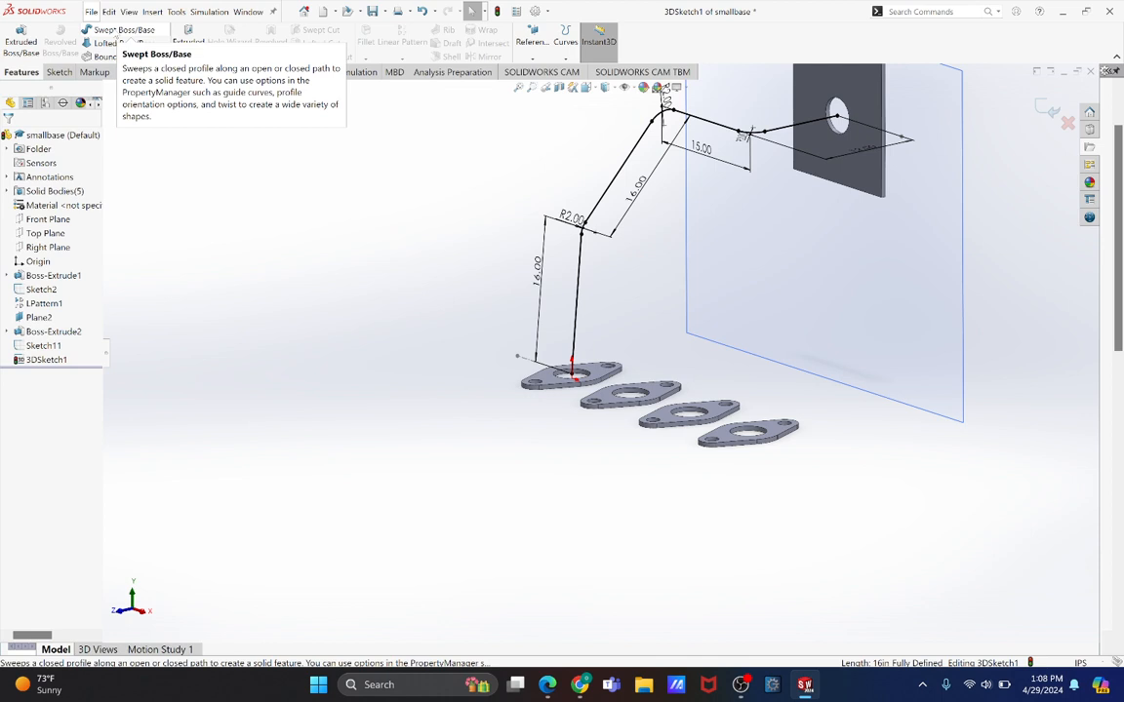
left_click(116, 35)
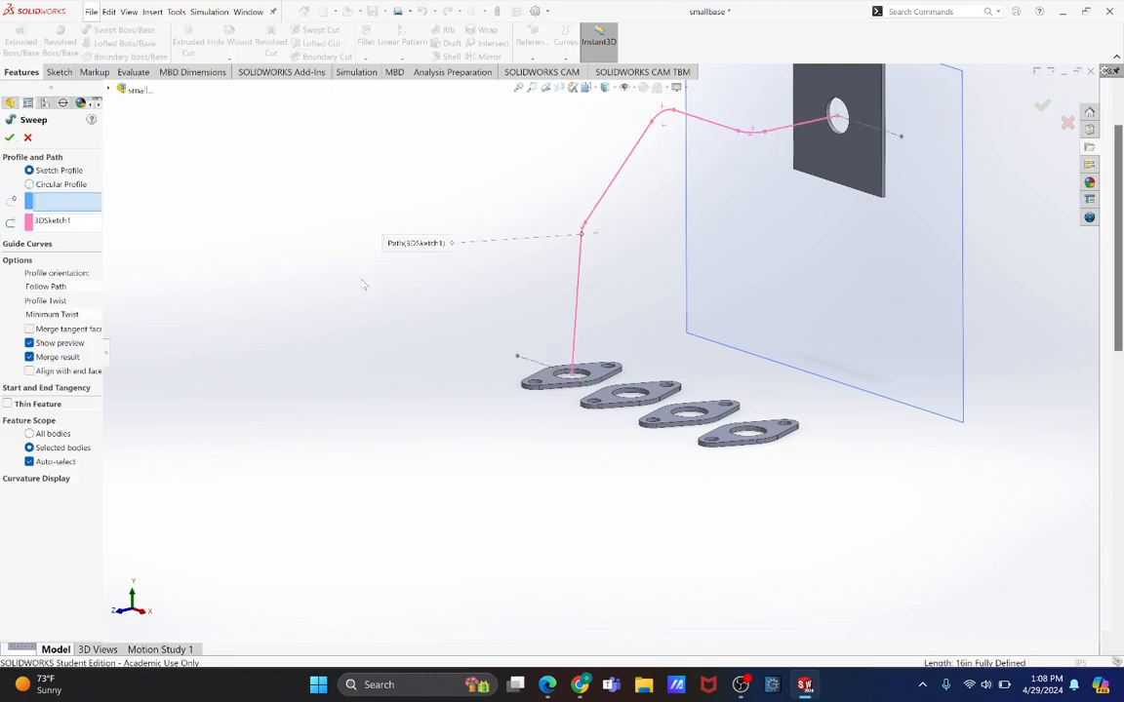
left_click(30, 184)
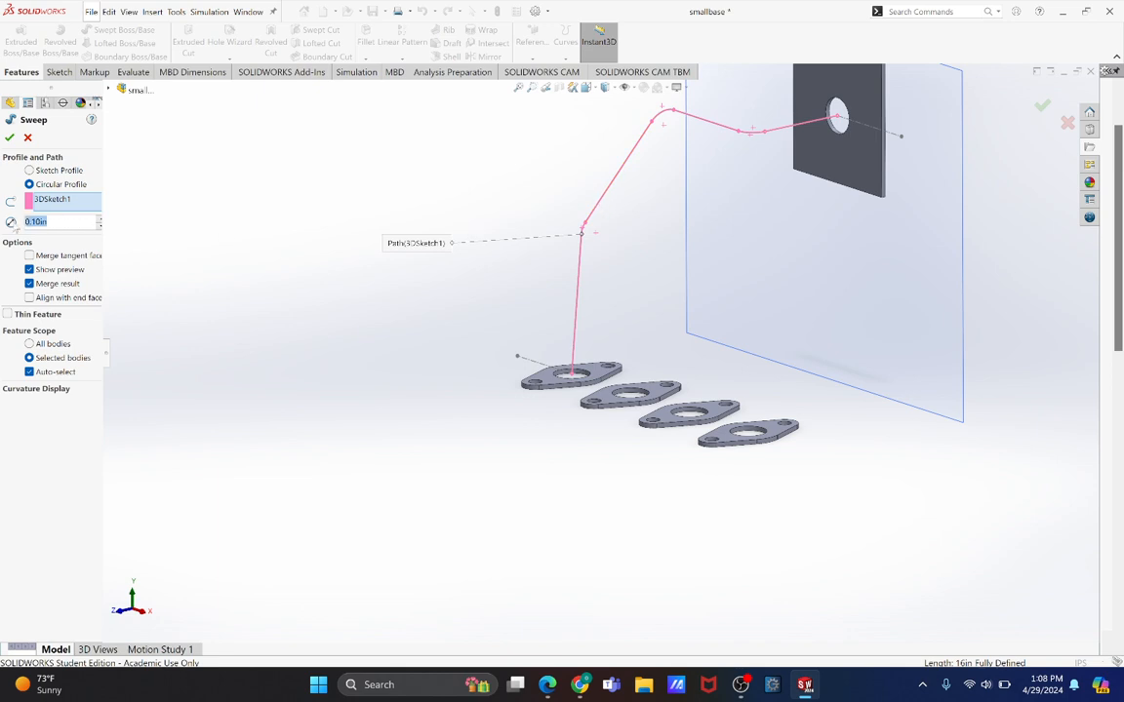
type("4")
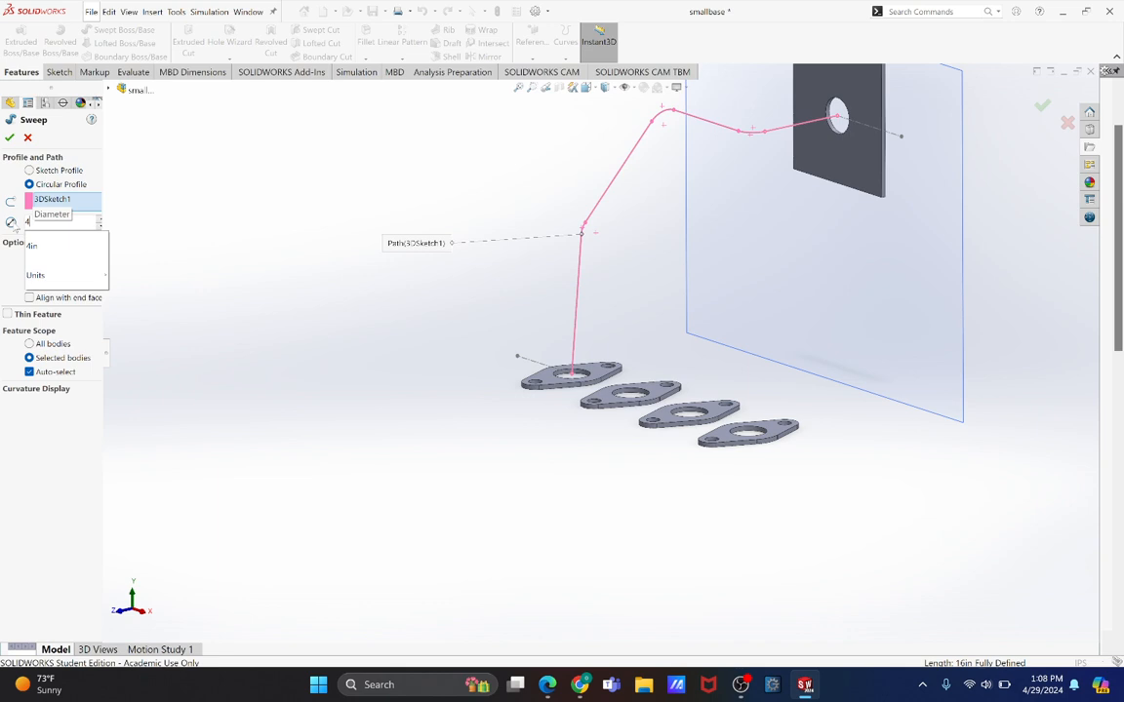
type(".2")
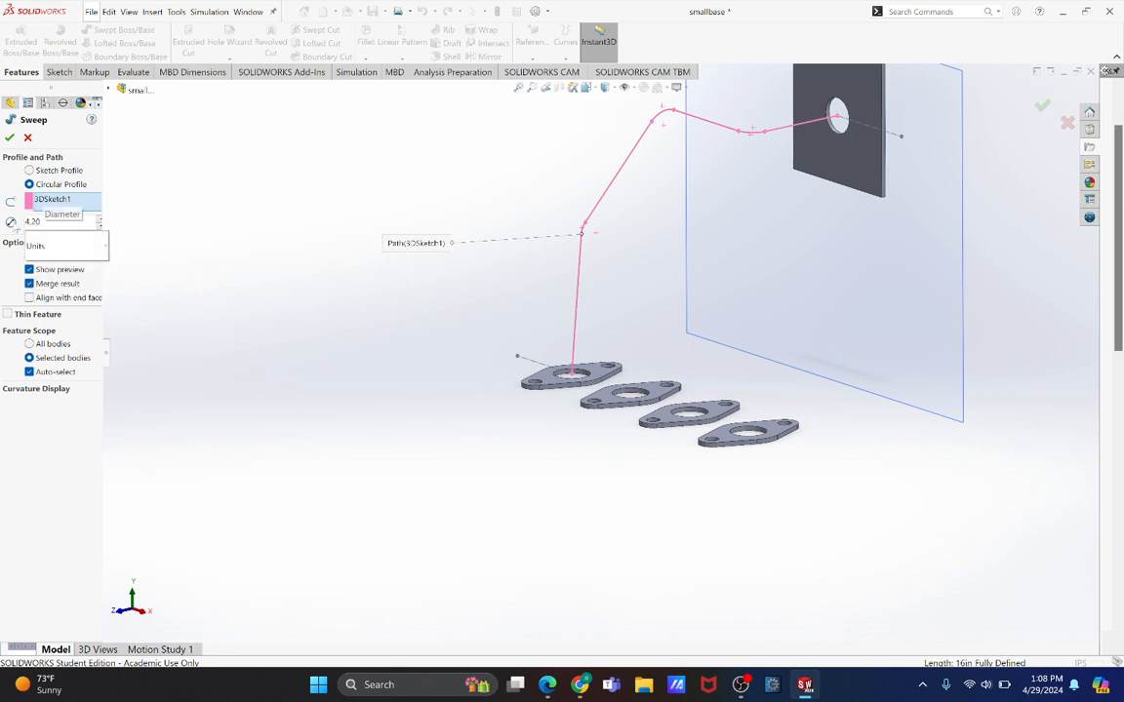
key("Return")
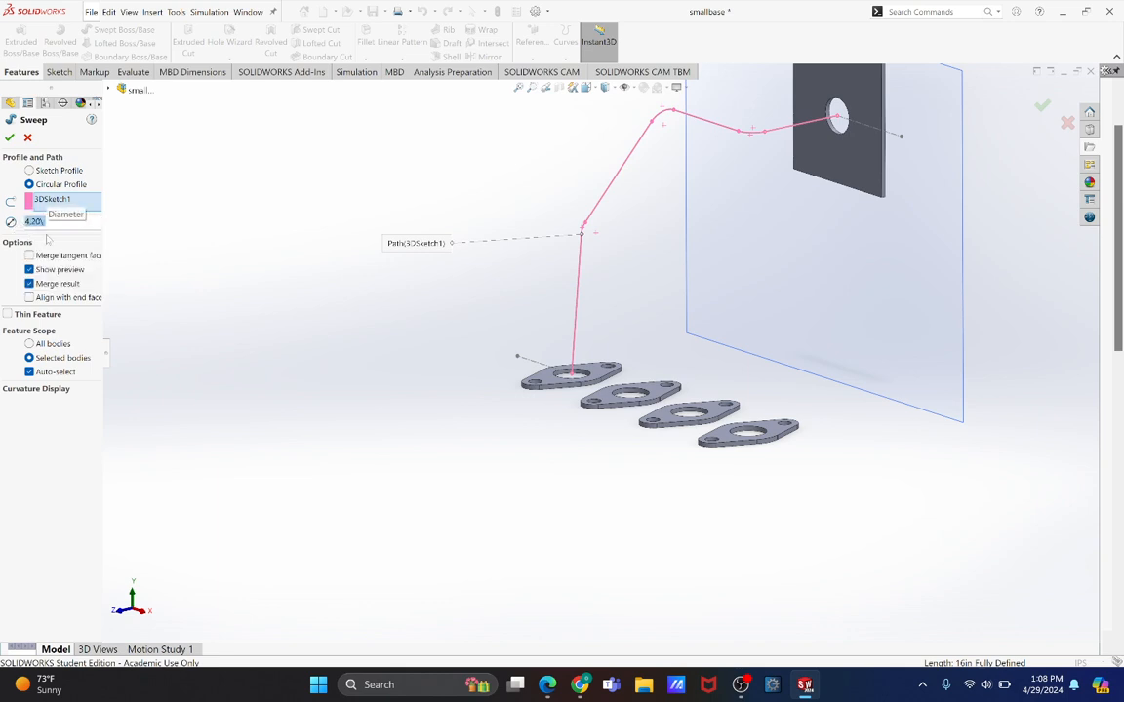
type("4.20")
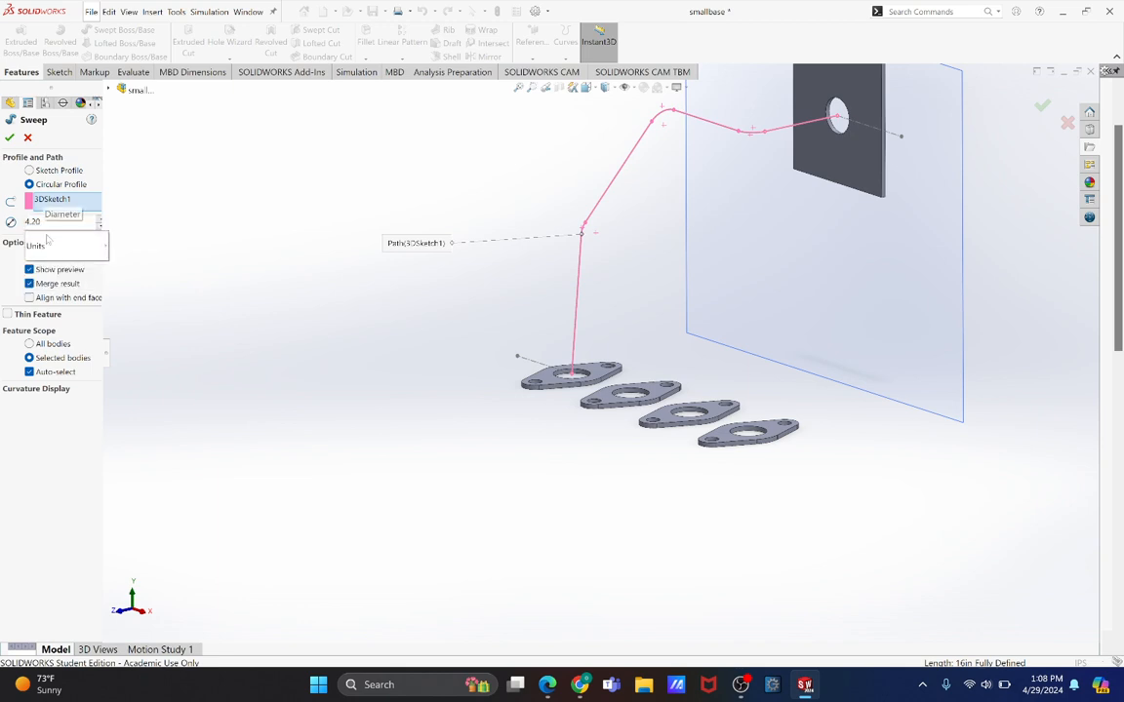
key("Return")
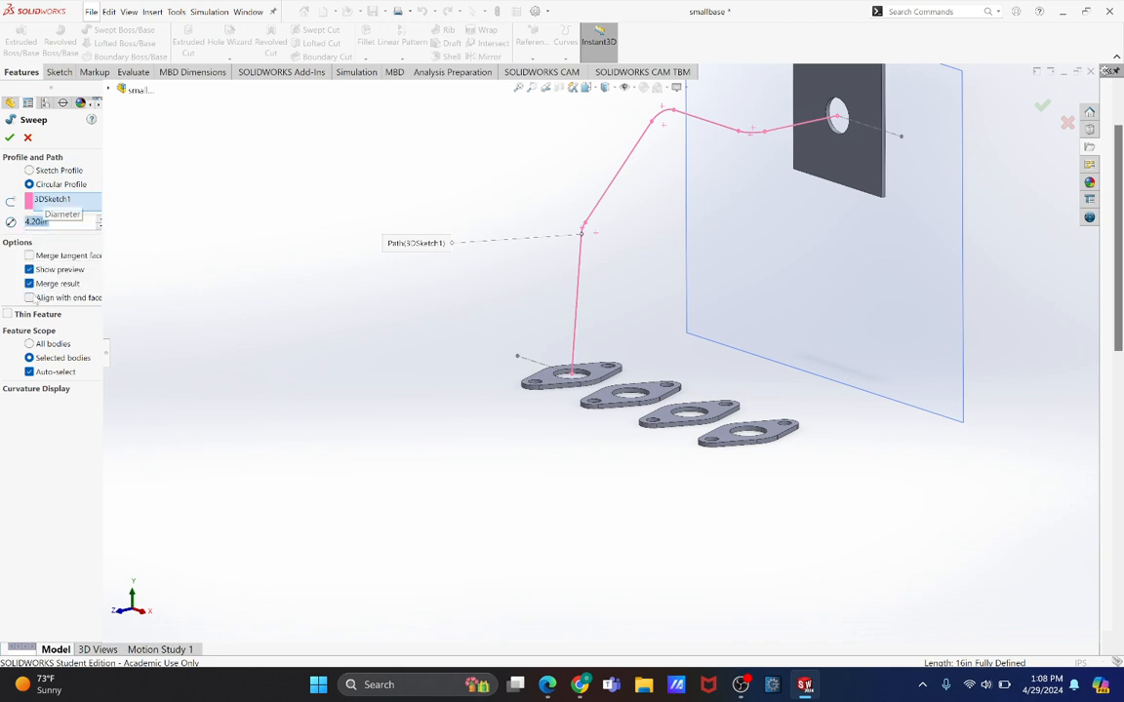
Step: Enable Align with end faces and a one-direction thin feature 0.20 in thick, and try to create the sweep
left_click(30, 298)
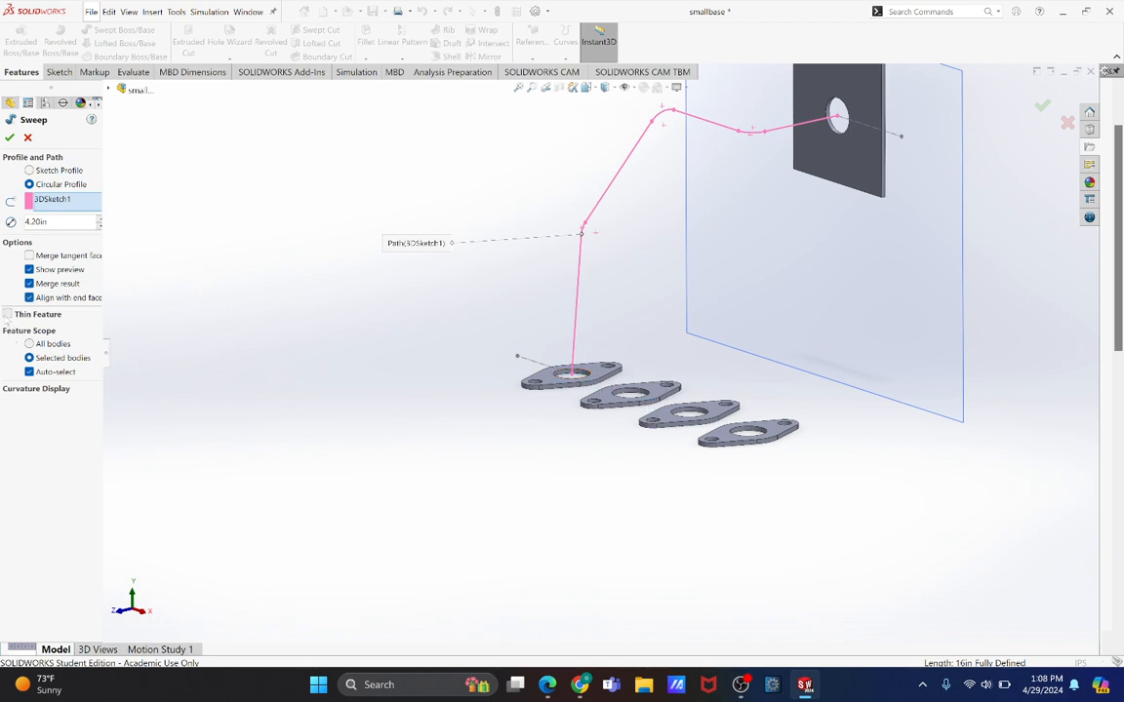
left_click(8, 315)
left_click_drag(82, 351, 31, 350)
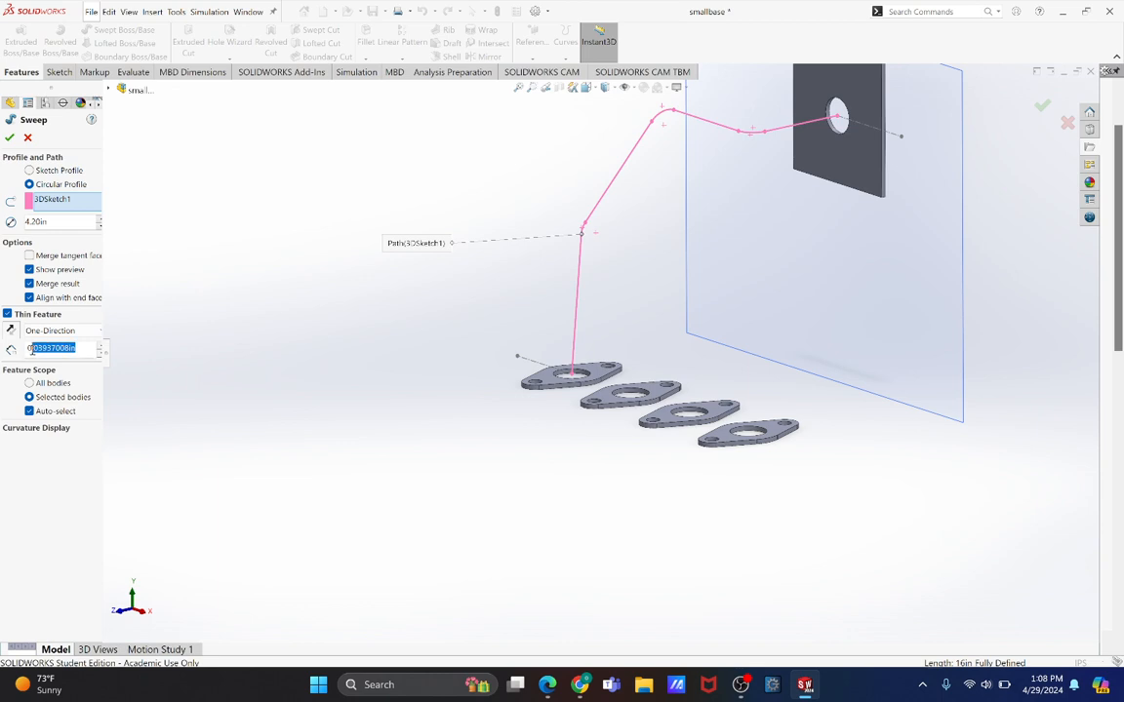
type(".20in")
left_click(11, 138)
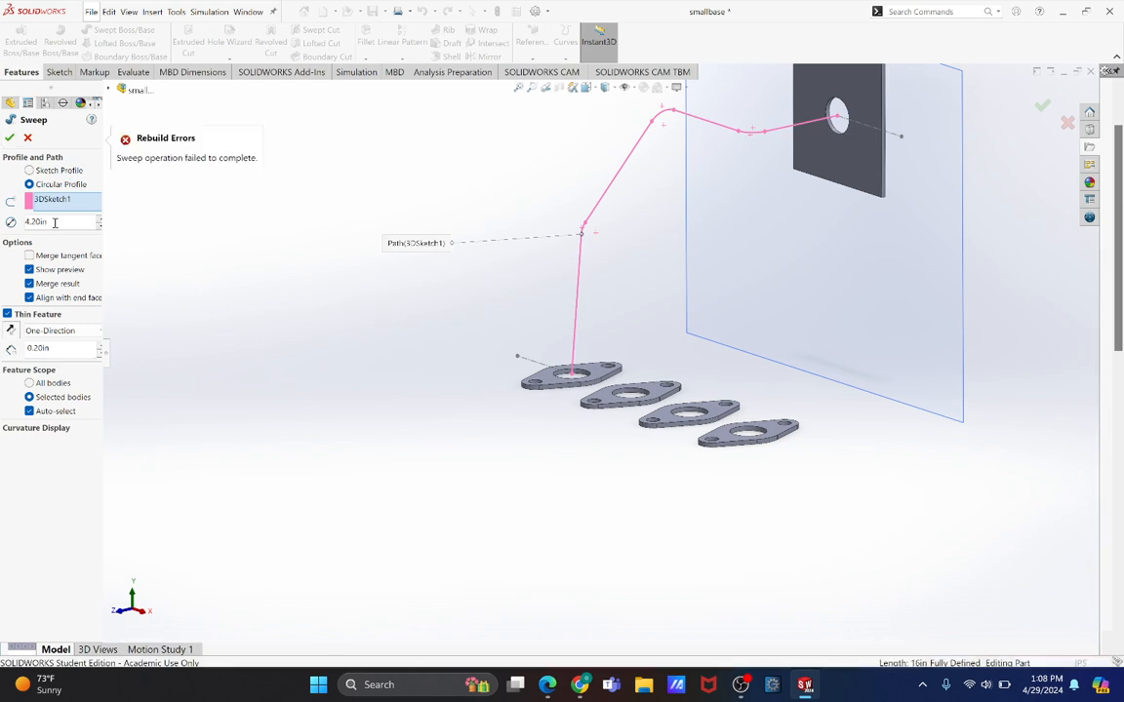
Step: Set the circular profile's diameter to 4 in and create the thin-walled sweep
left_click_drag(55, 223, 20, 228)
type("4")
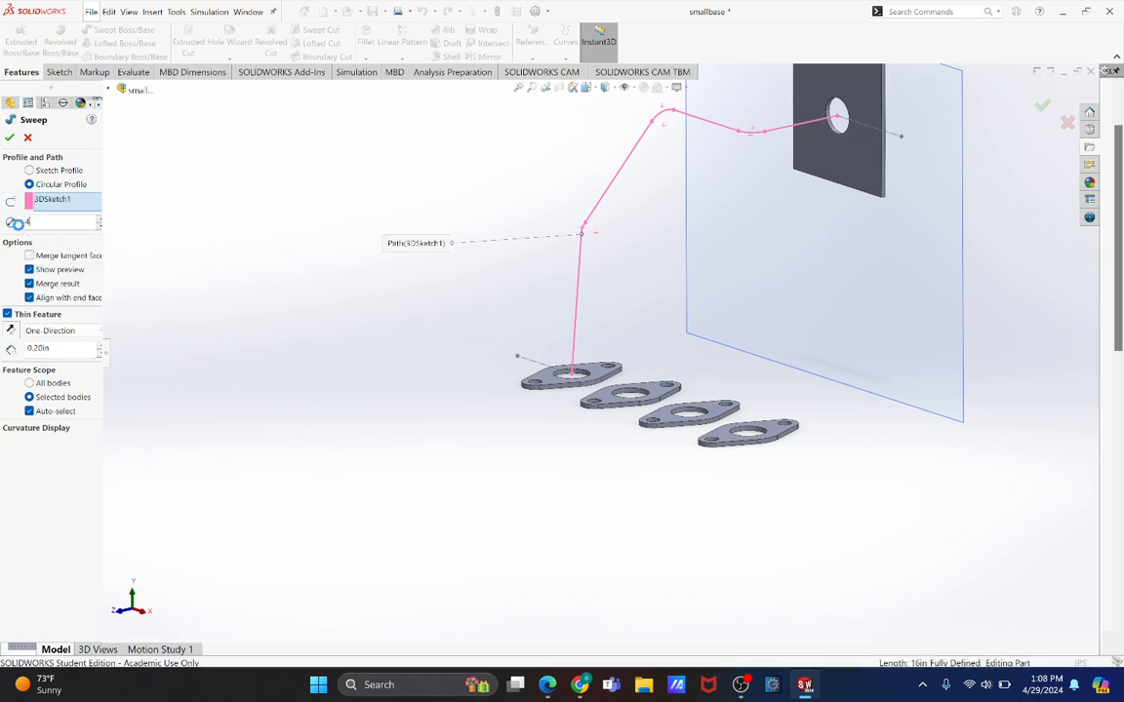
key("Return")
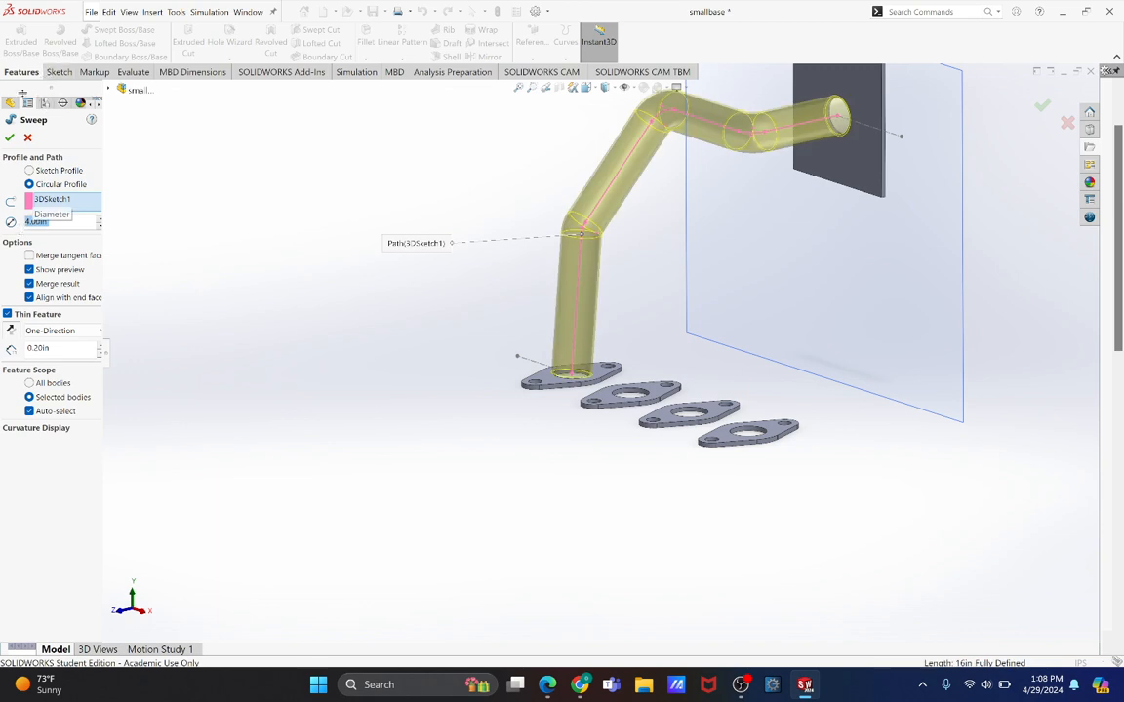
left_click(10, 138)
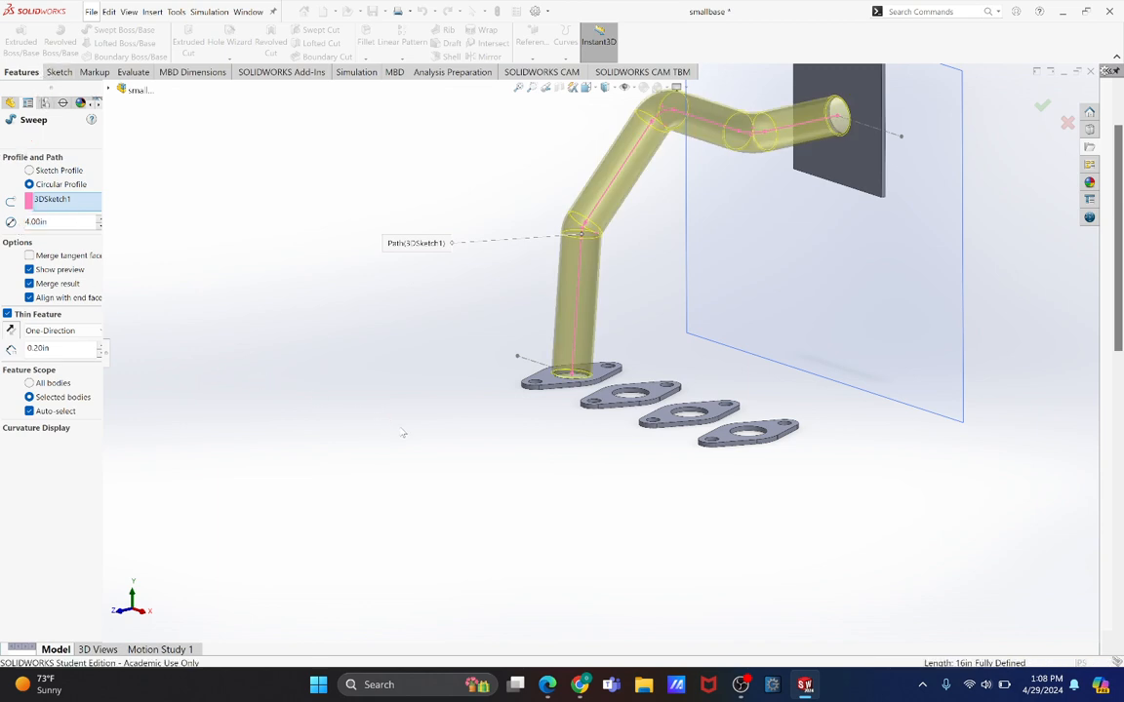
Step: Inspect where the swept pipe meets the first flange and save the part
middle_click_drag(388, 416, 564, 374)
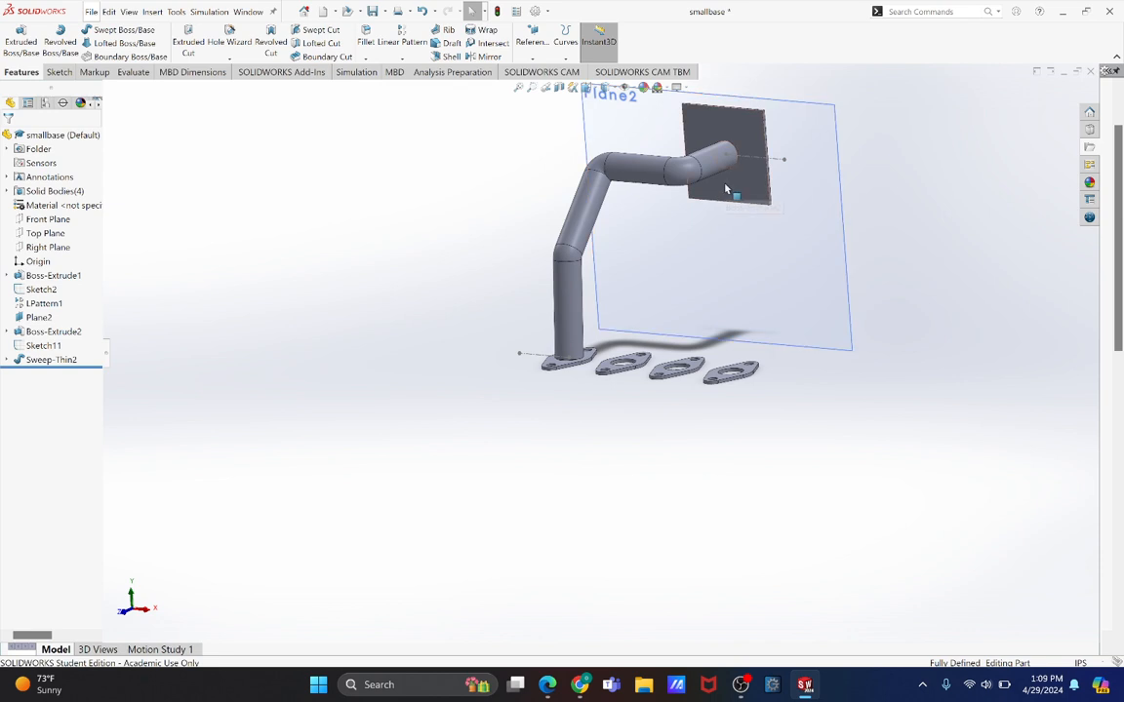
scroll(575, 366, "down", 5)
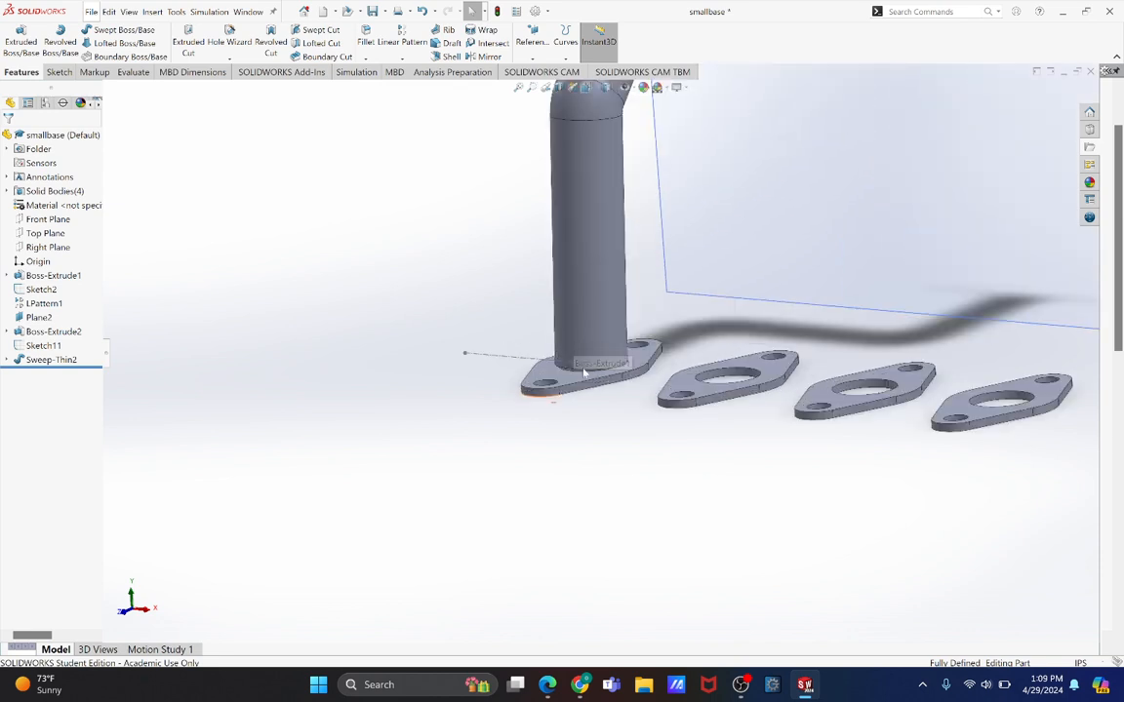
scroll(584, 370, "down", 8)
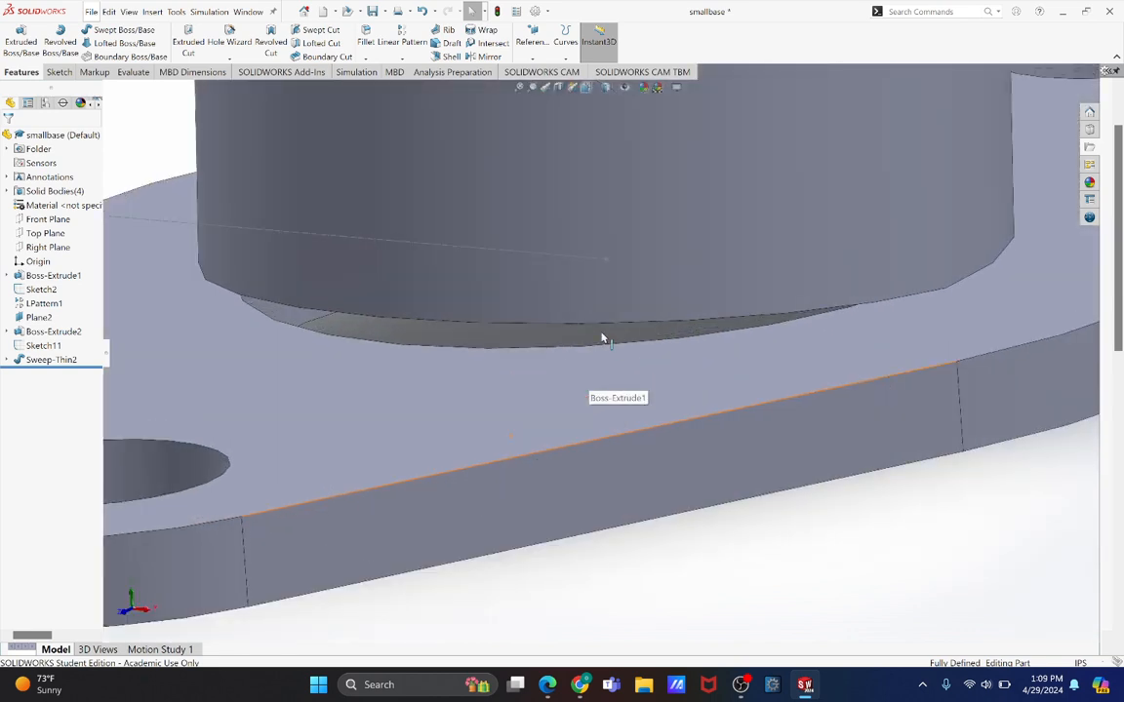
scroll(602, 339, "up", 6)
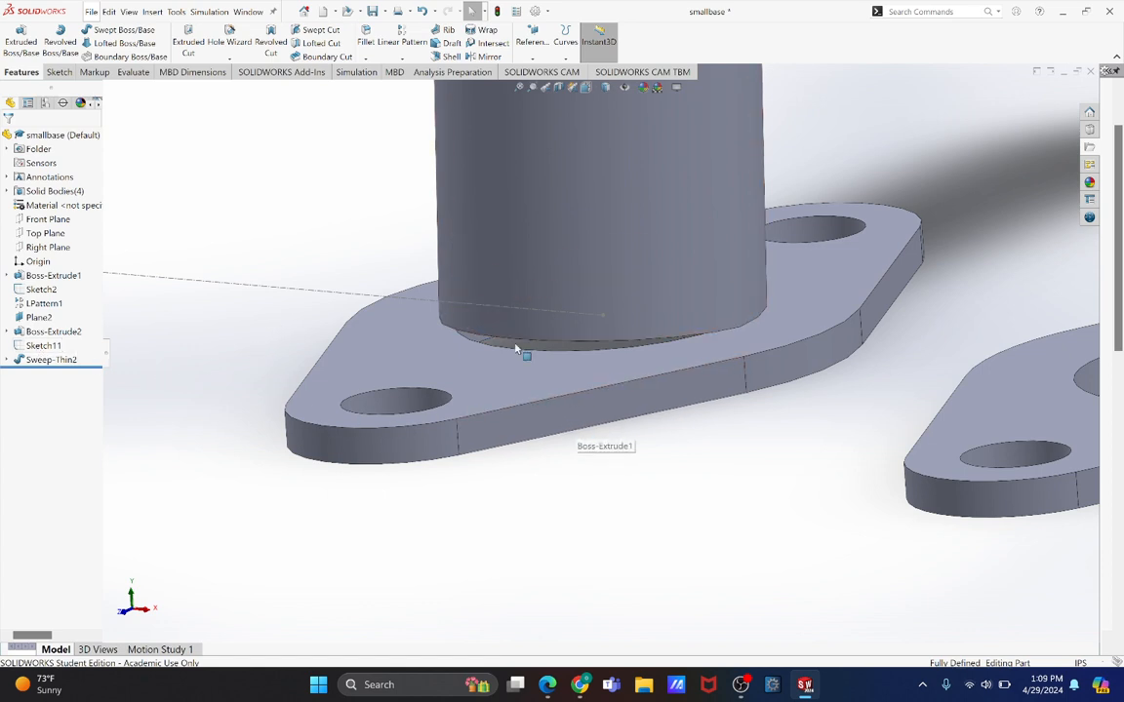
left_click(372, 12)
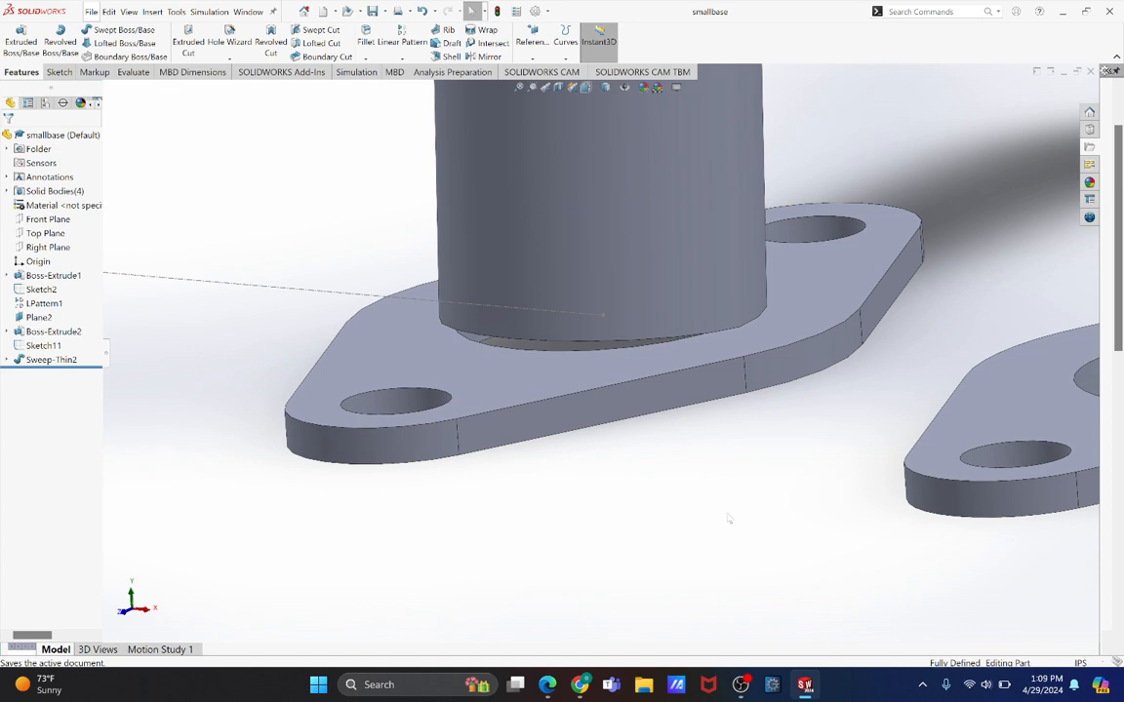
Step: Examine the pipe's joint at the square plate's hole and its whole route down to the first flange from several sides
scroll(741, 499, "up", 10)
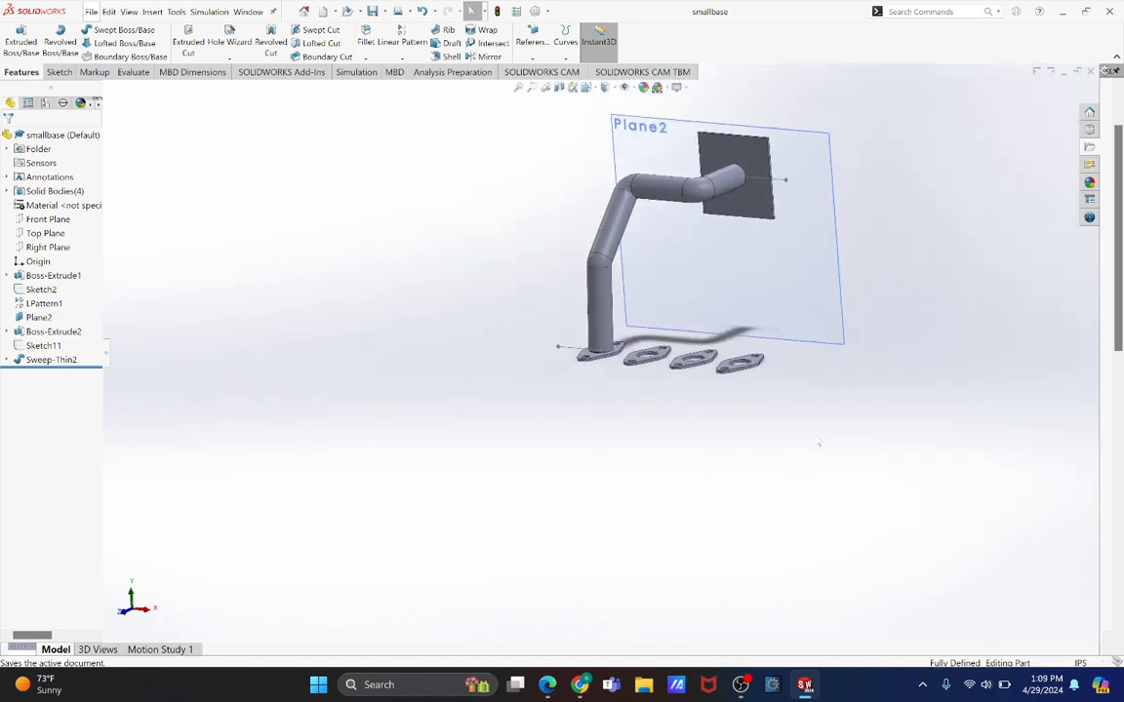
scroll(670, 256, "down", 10)
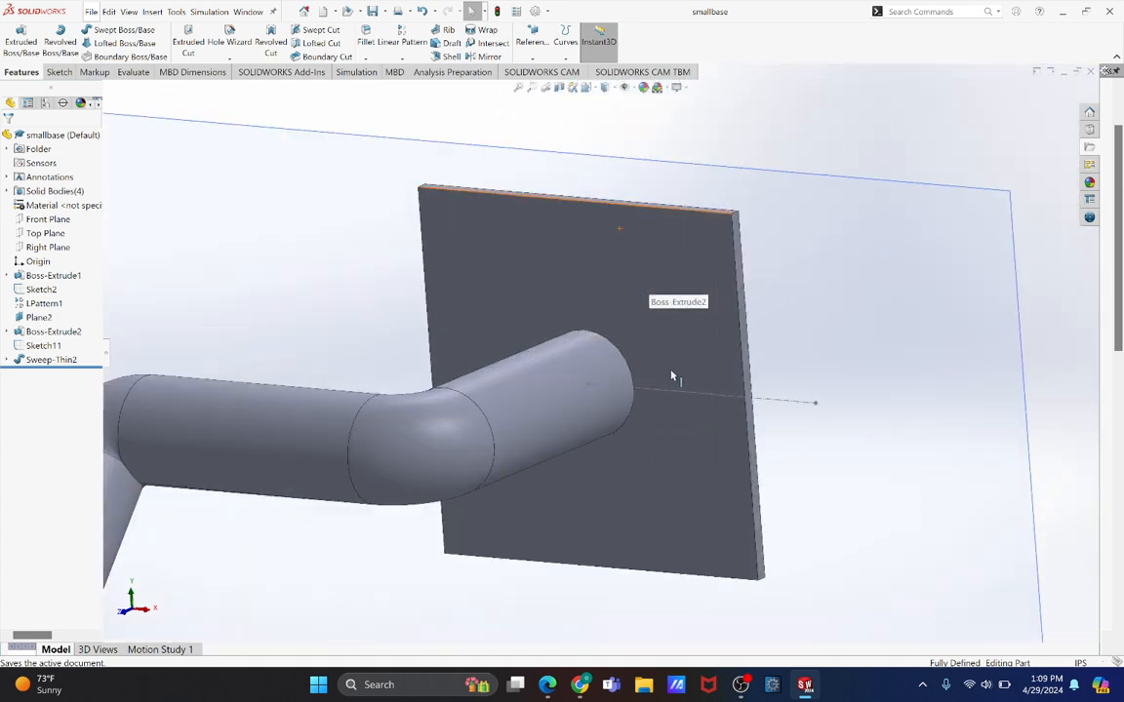
middle_click_drag(672, 377, 670, 432)
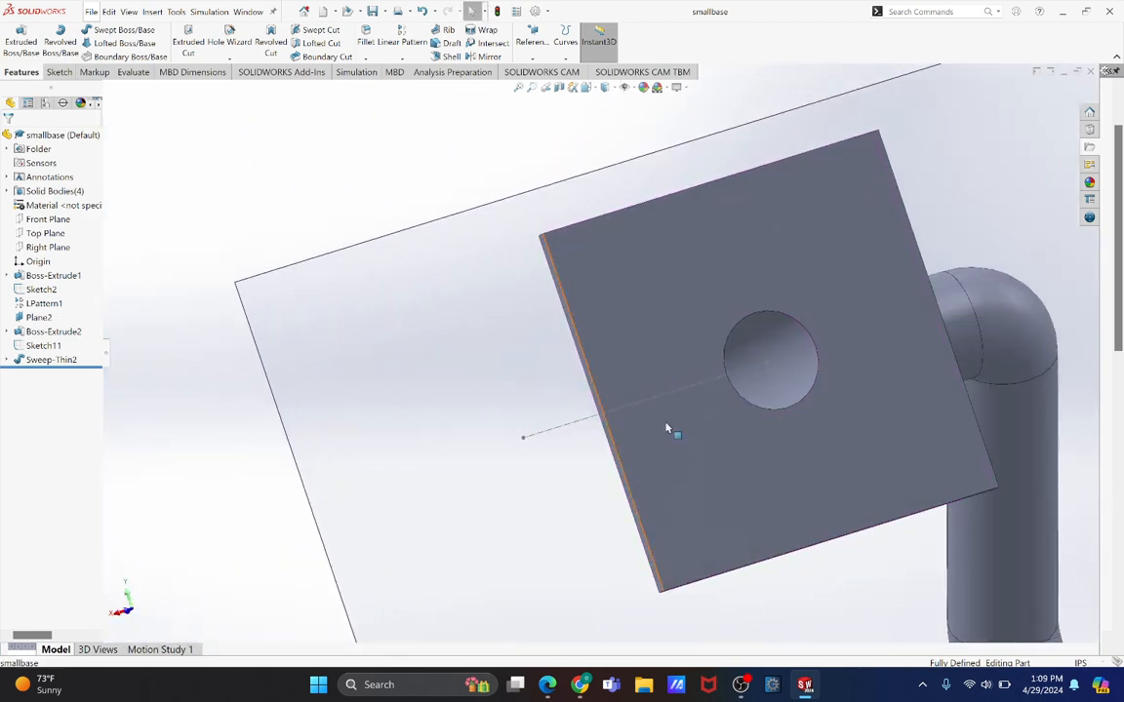
scroll(773, 381, "down", 10)
middle_click_drag(807, 373, 941, 390)
scroll(942, 389, "up", 10)
middle_click_drag(787, 426, 334, 447)
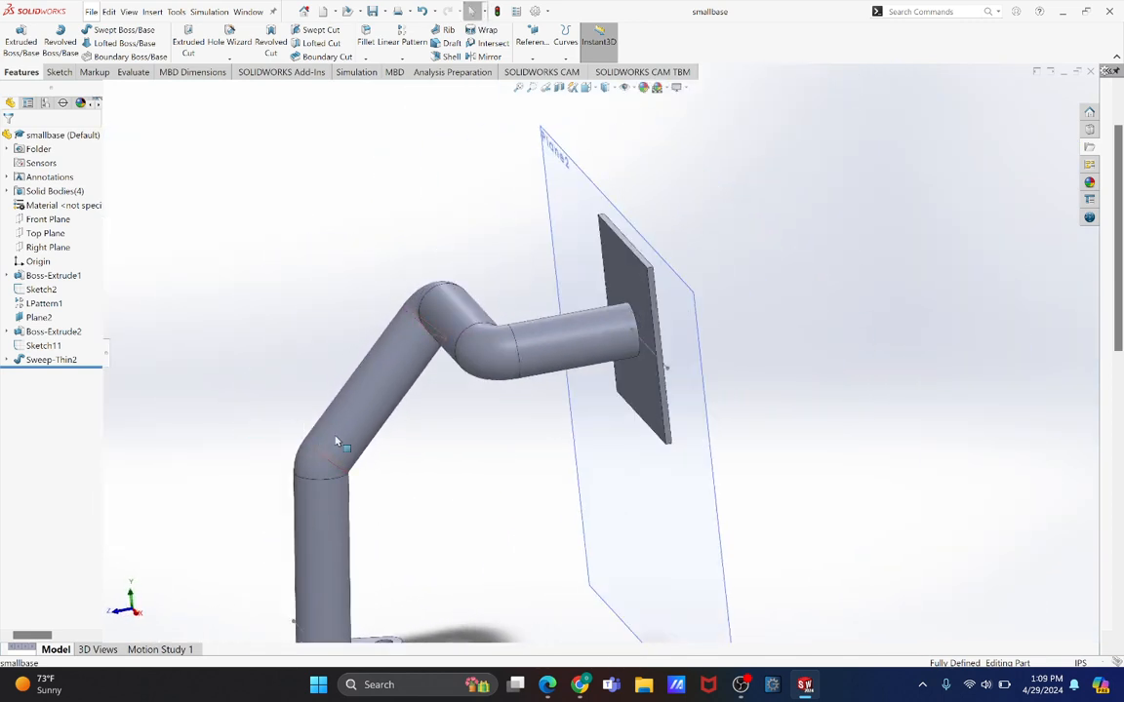
scroll(451, 447, "down", 3)
scroll(495, 450, "up", 5)
middle_click_drag(495, 450, 595, 312)
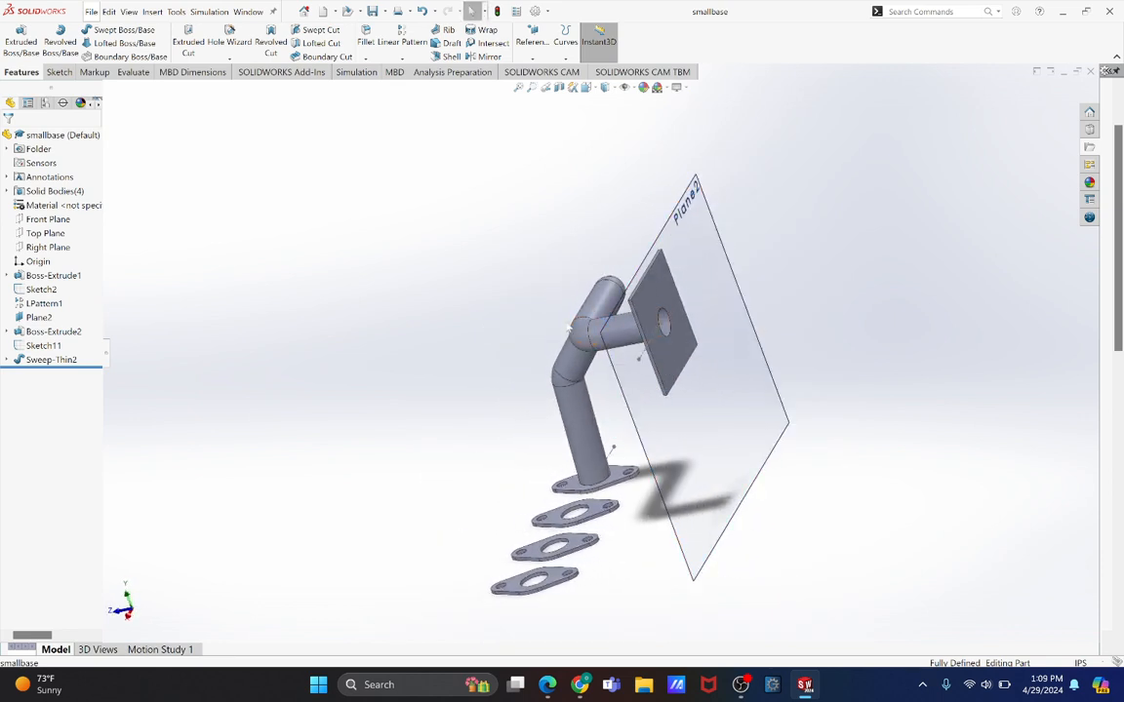
middle_click_drag(583, 441, 610, 392)
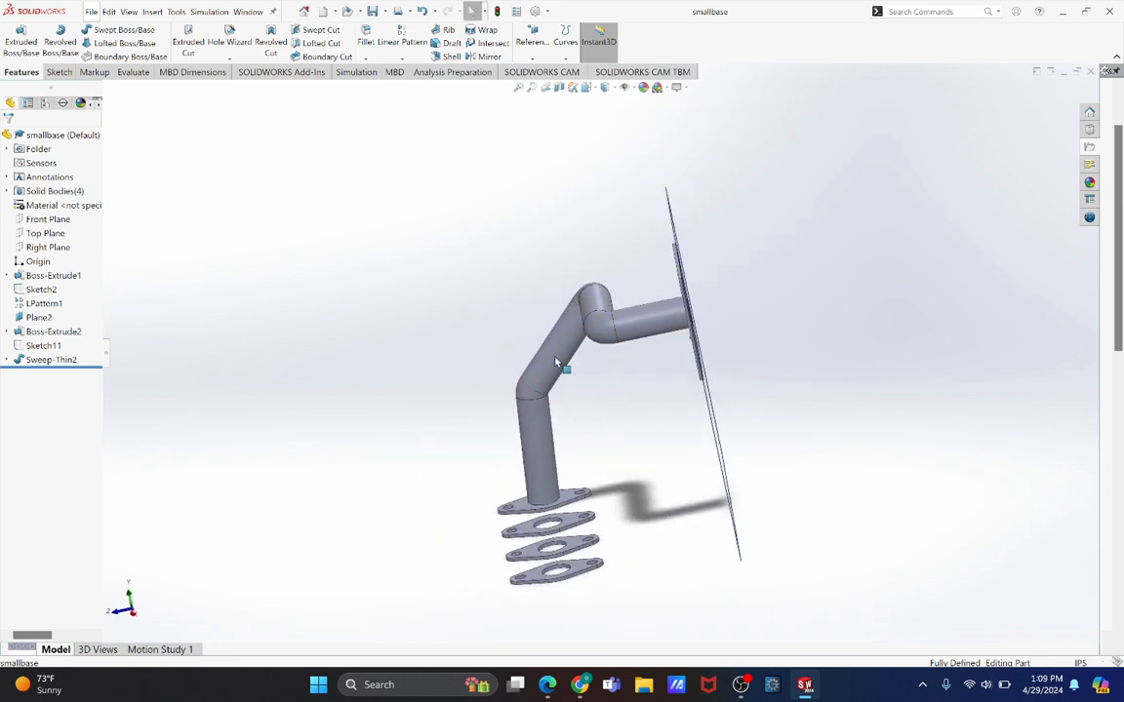
mouse_move(708, 332)
middle_mouse_down()
mouse_move(657, 290)
mouse_move(689, 323)
middle_mouse_up()
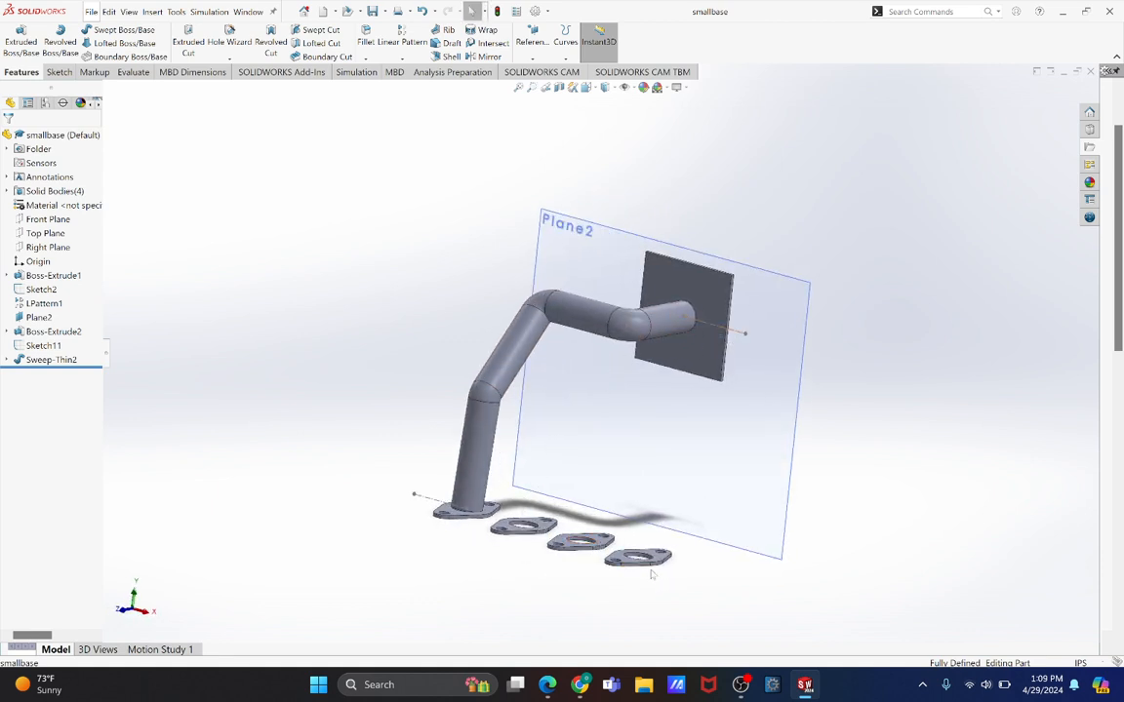
middle_click_drag(773, 468, 615, 529)
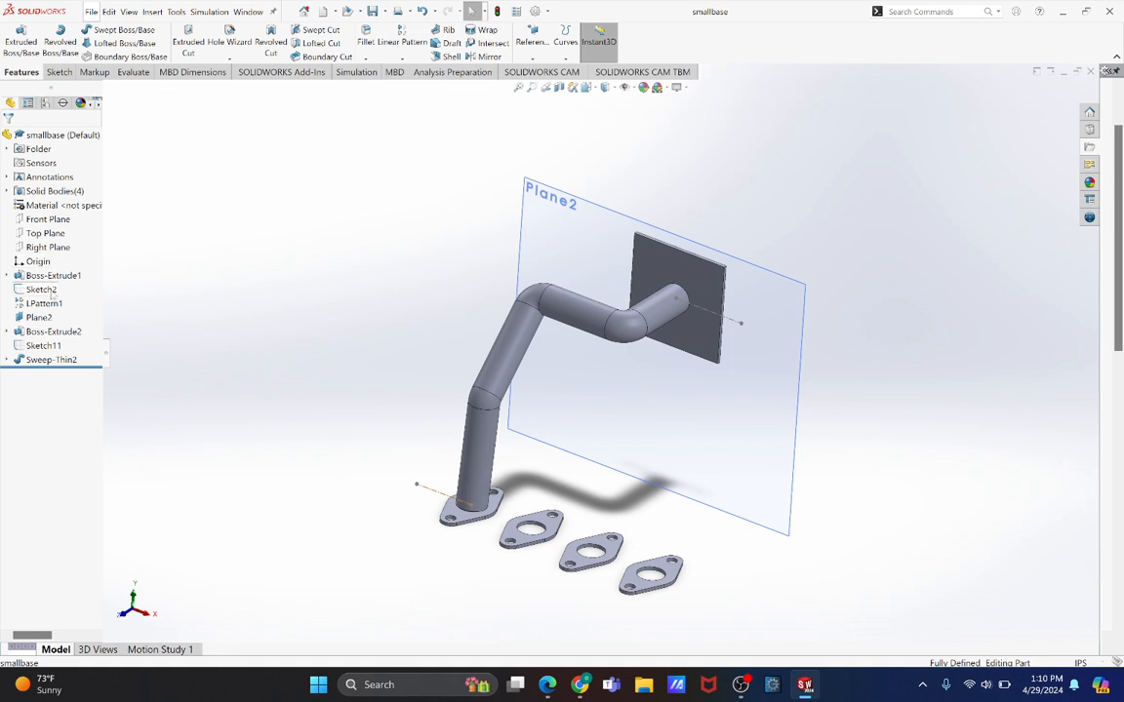
mouse_move(50, 307)
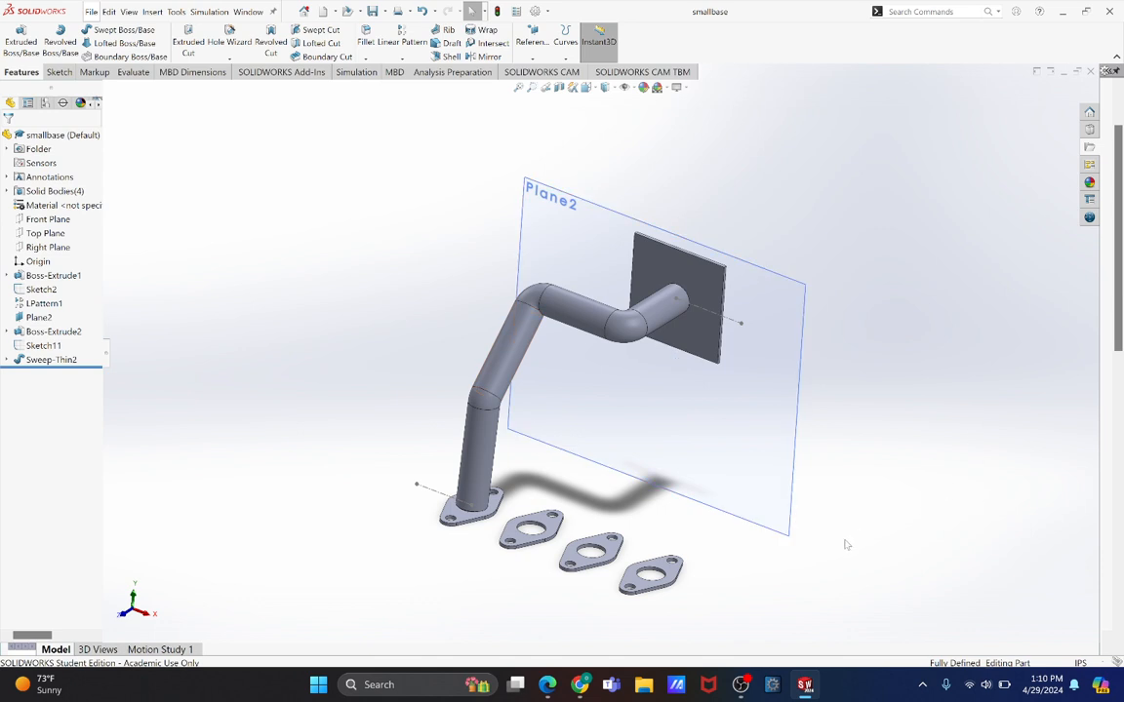
mouse_move(741, 683)
left_click(740, 593)
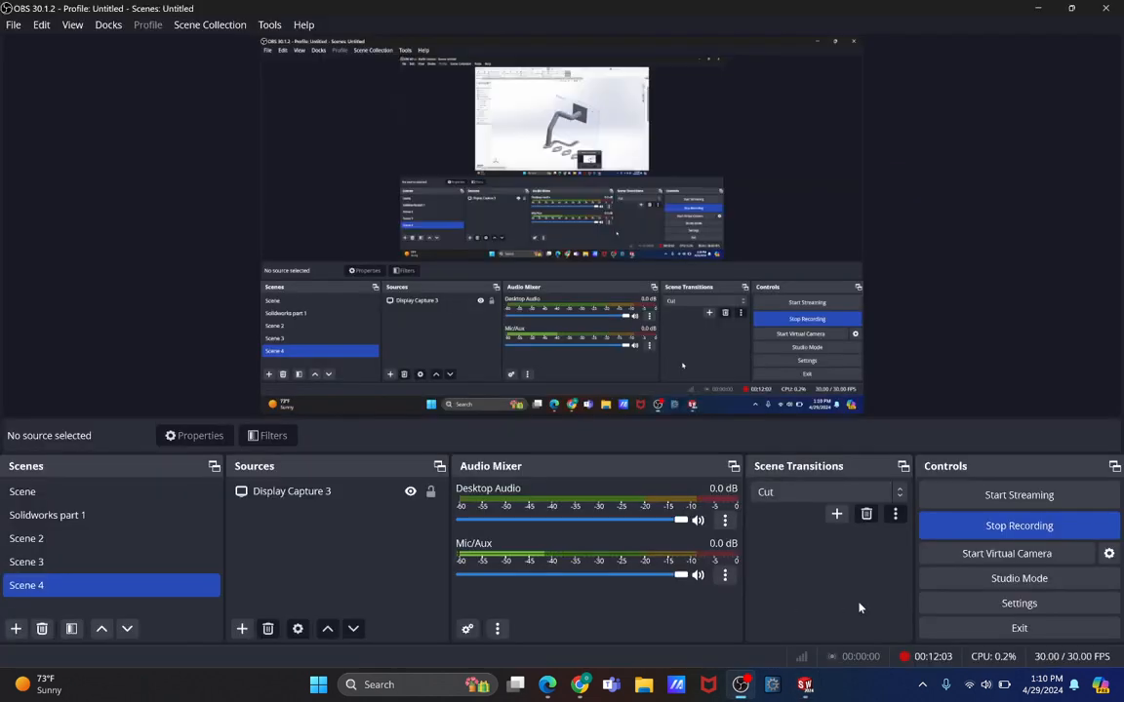